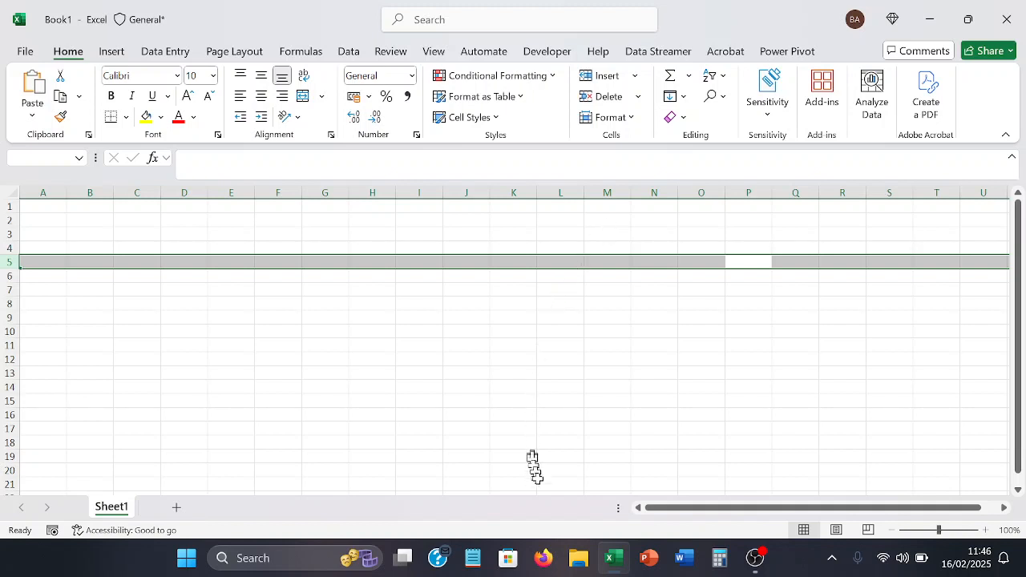
- Switch to Firefox and open the Jumia Nigeria website at jumia.com.ng
click(543, 557)
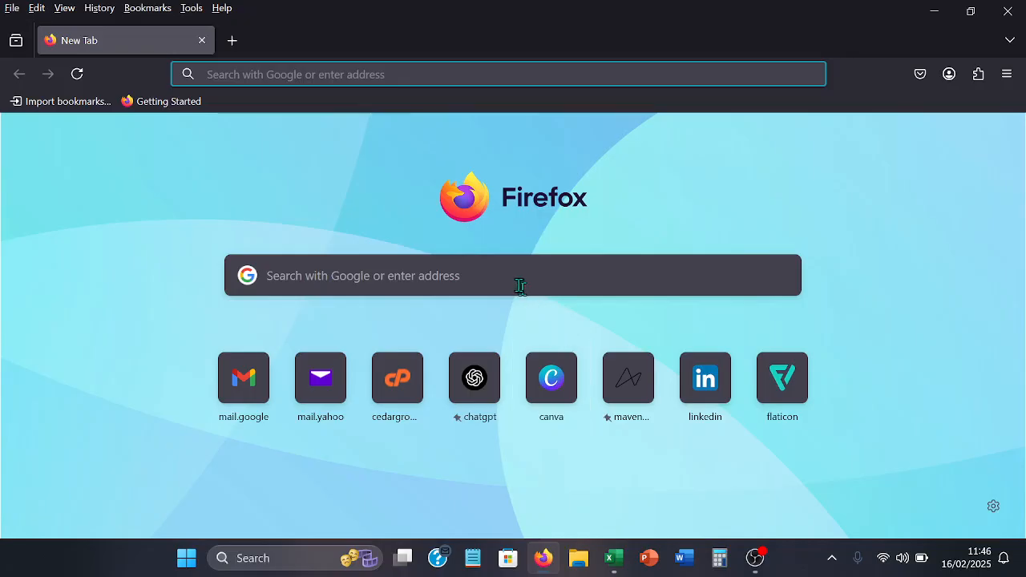
click(438, 71)
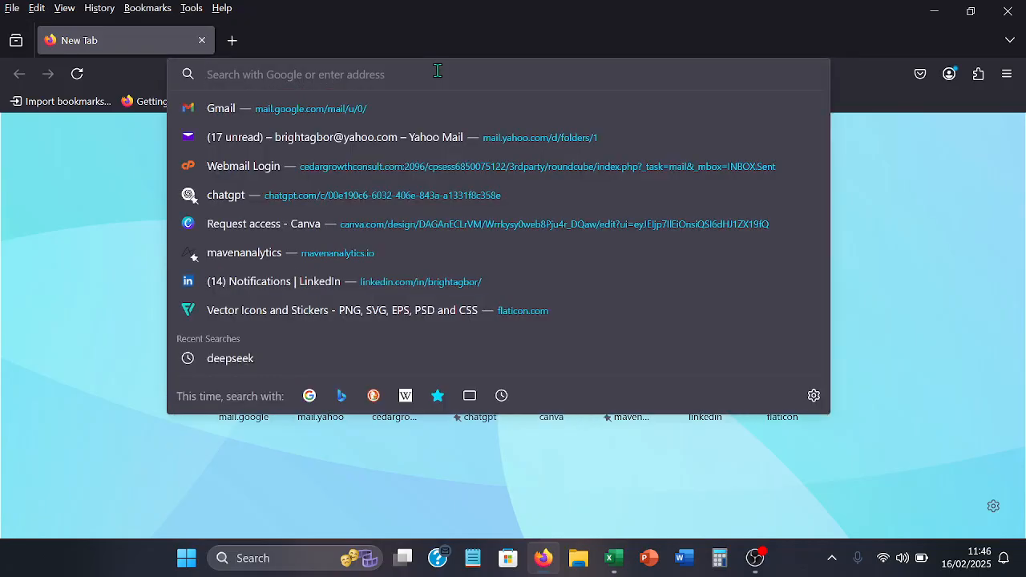
text(jumia.com.ng/)
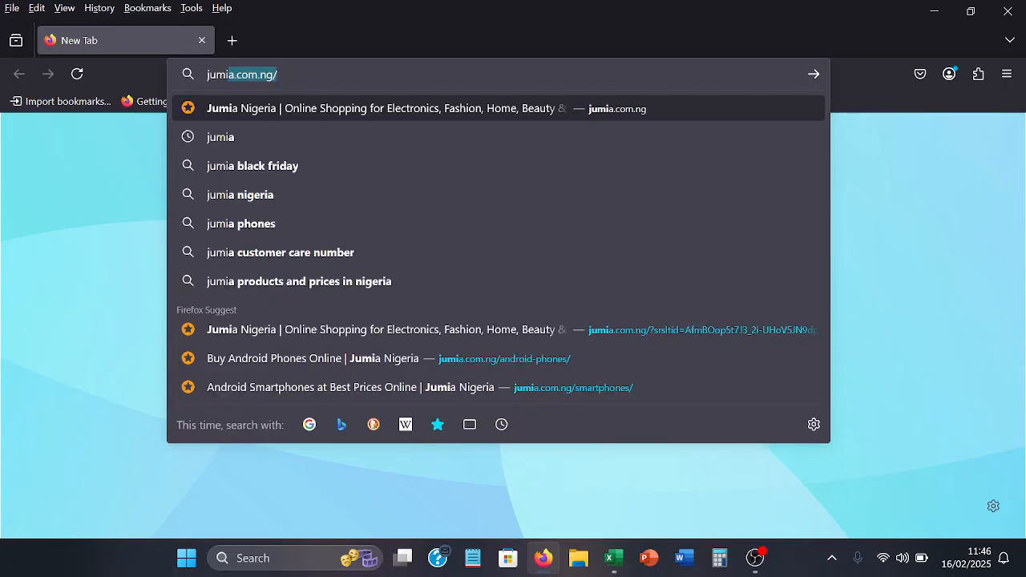
key(Return)
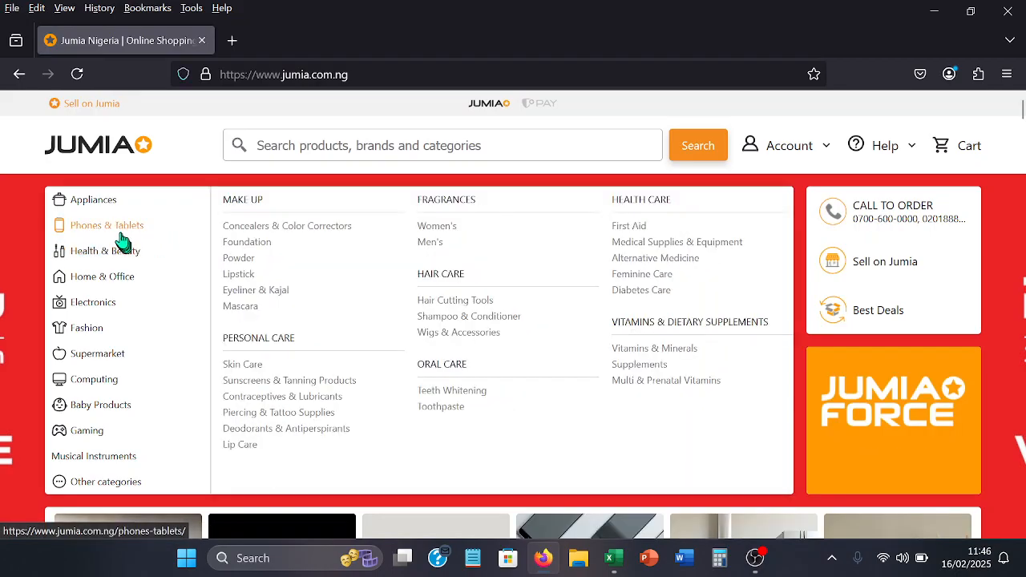
- Open the Android Phones category under Phones & Tablets and look through its product listing
mouse_move(120, 238)
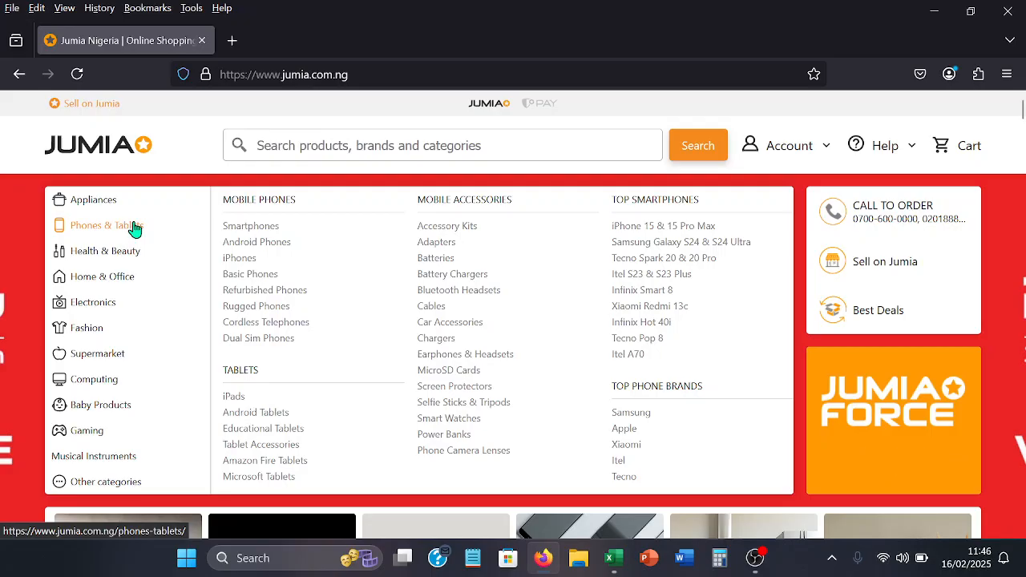
mouse_move(172, 210)
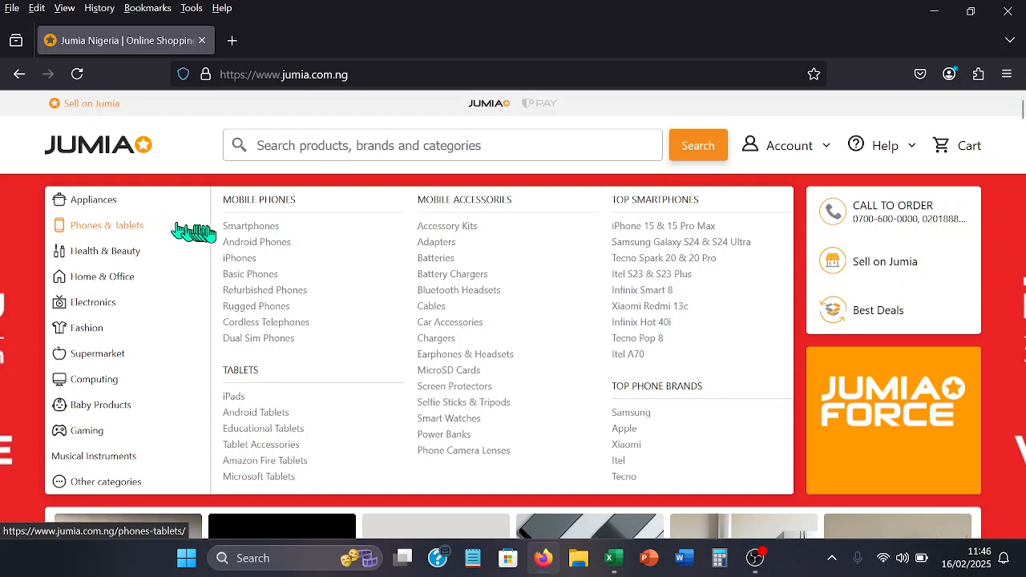
click(250, 243)
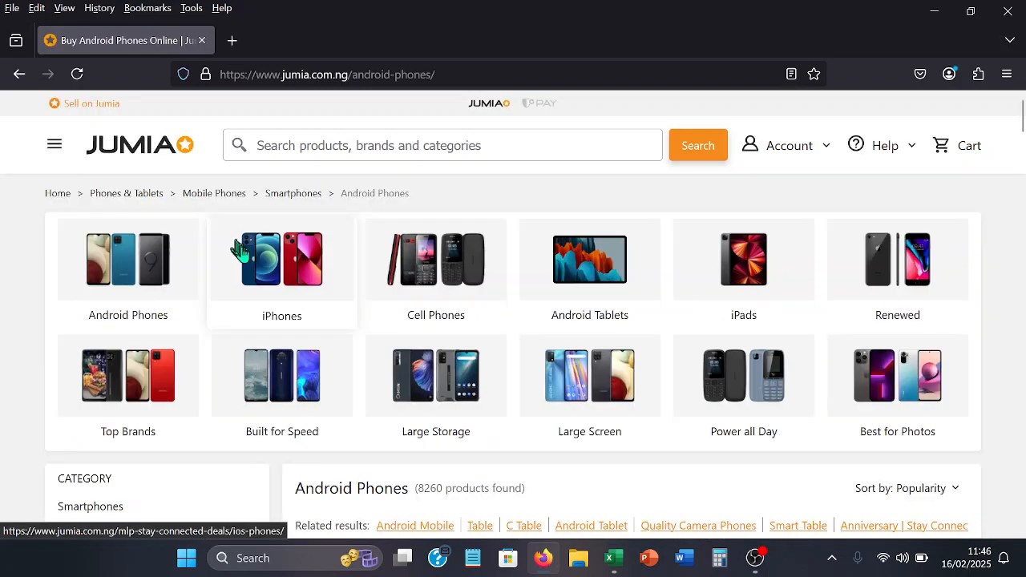
scroll(238, 277, down, 1)
scroll(233, 281, down, 5)
scroll(229, 281, up, 5)
scroll(230, 282, down, 6)
scroll(227, 282, down, 2)
scroll(227, 281, up, 3)
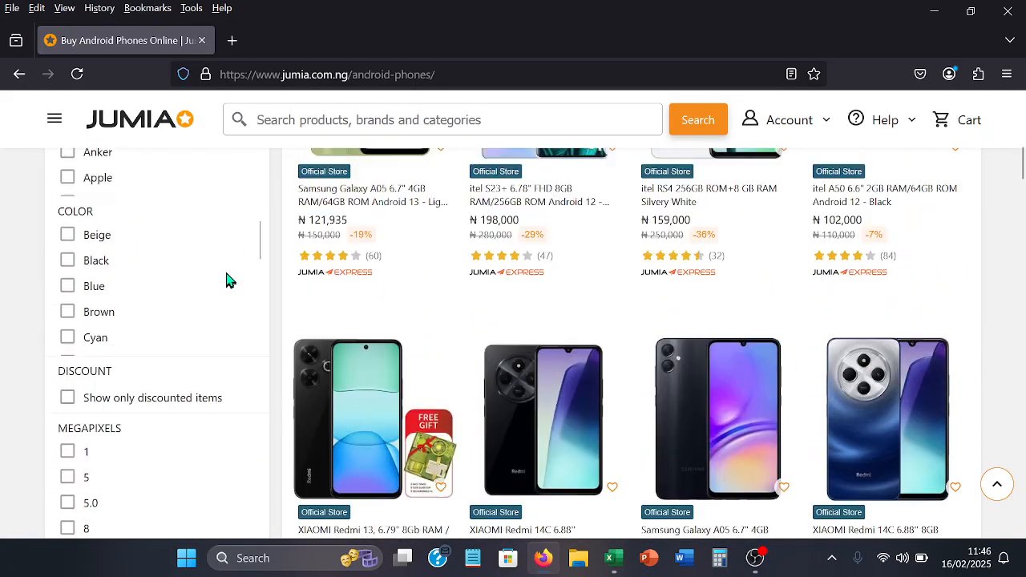
scroll(229, 277, up, 6)
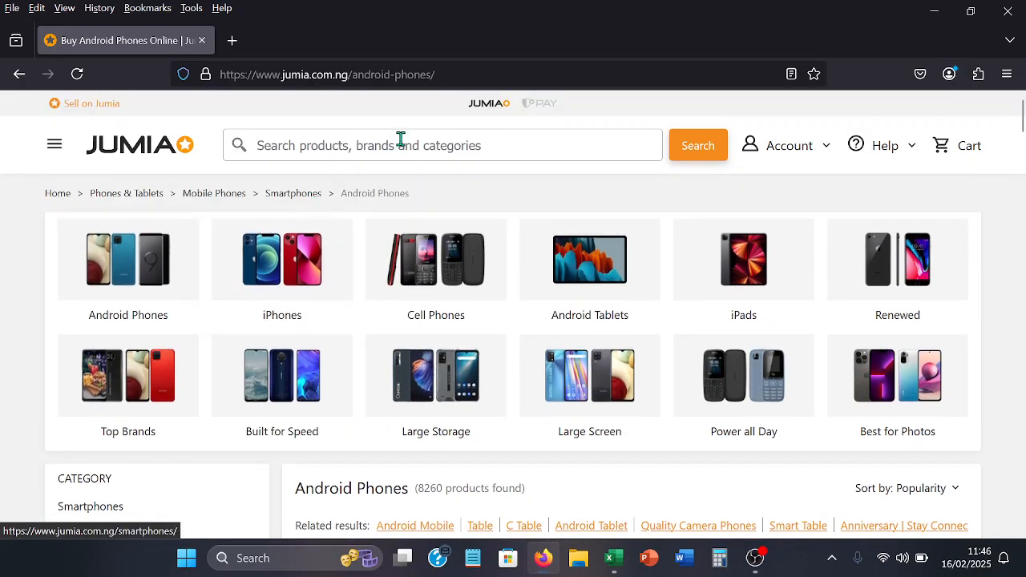
- Copy the Android Phones page address and switch to the blank workbook in Excel
drag(440, 74, 215, 73)
key(ctrl+c)
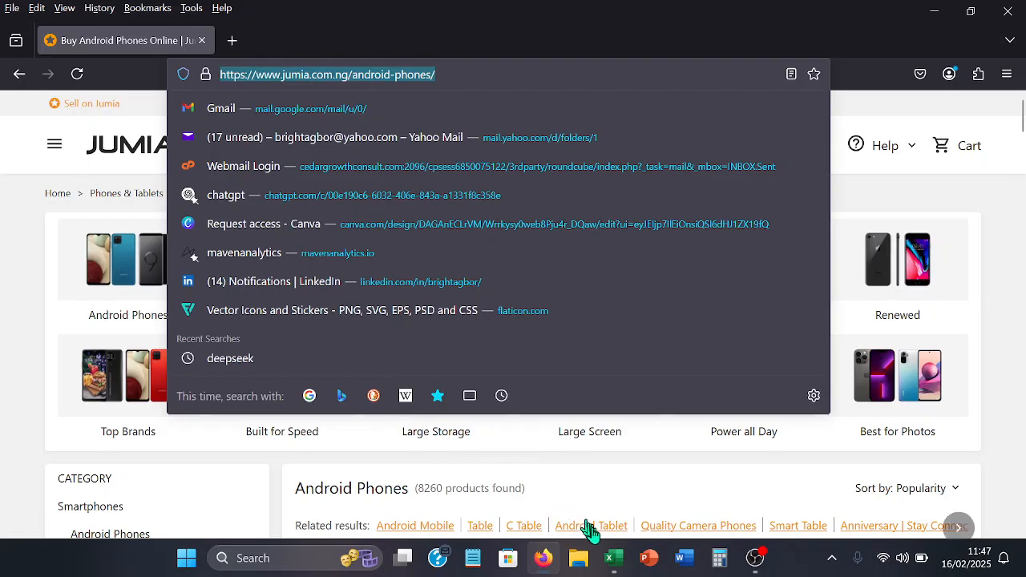
mouse_move(613, 557)
click(605, 494)
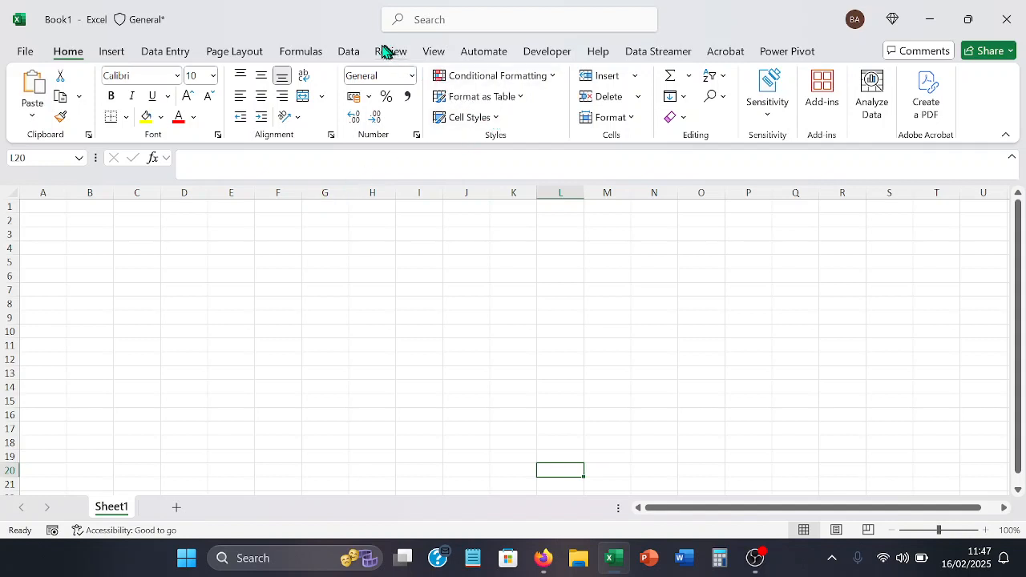
click(353, 53)
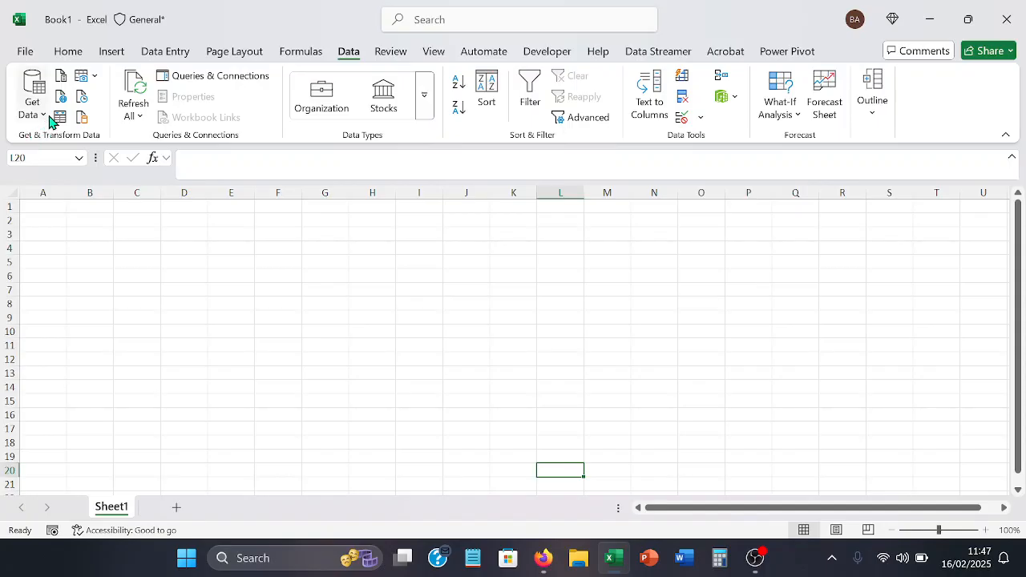
click(409, 254)
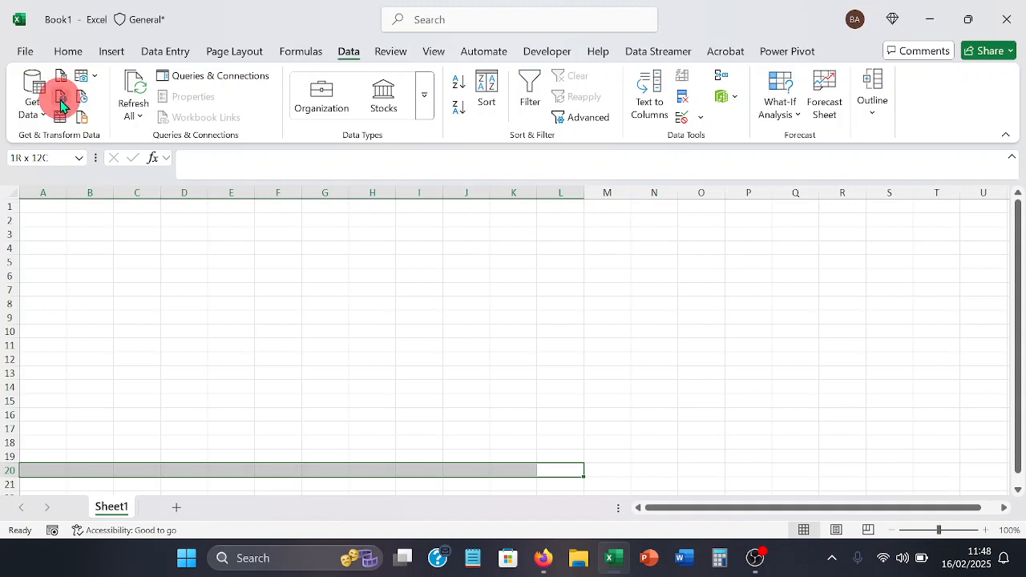
click(61, 104)
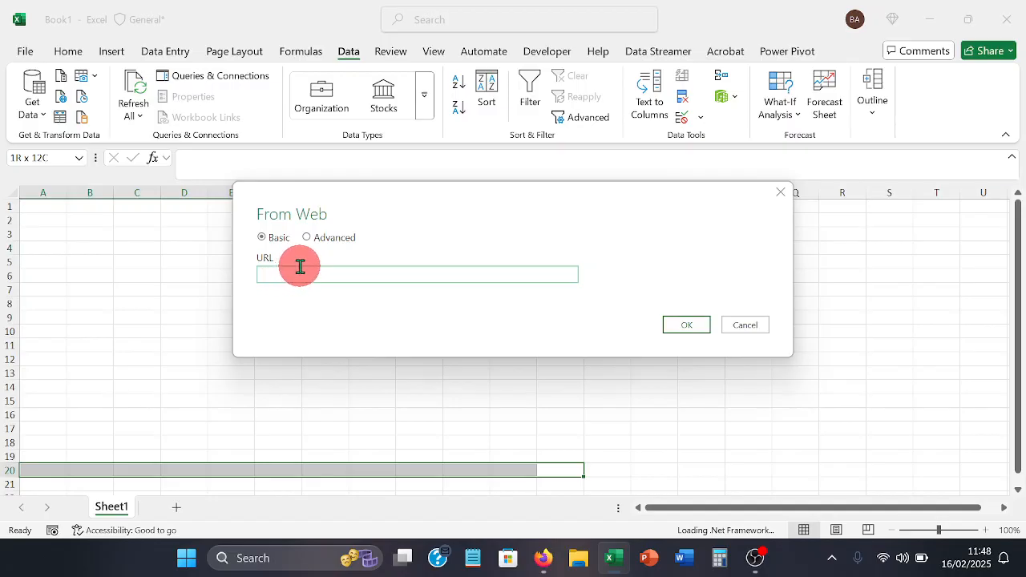
key(ctrl+v)
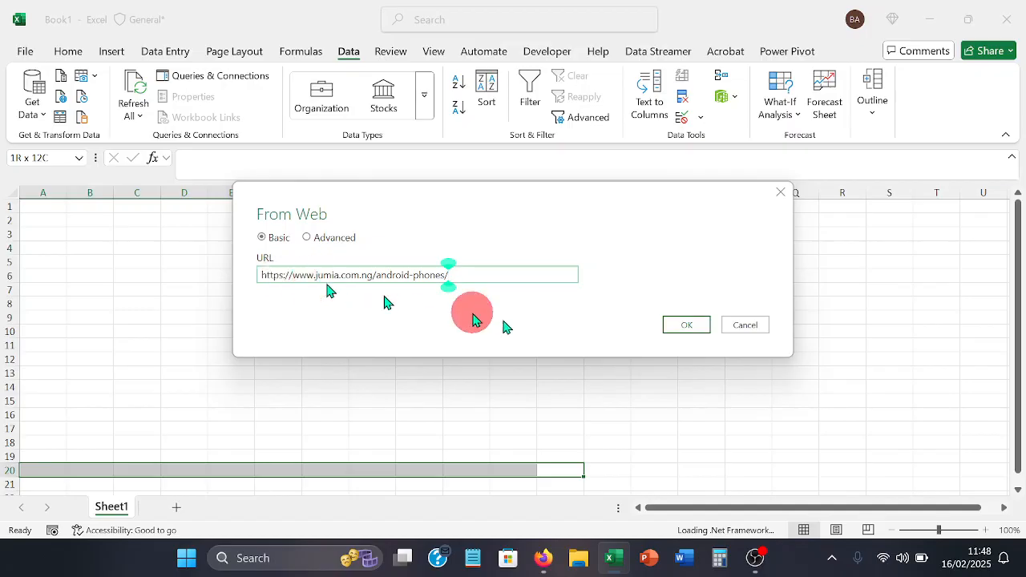
click(676, 326)
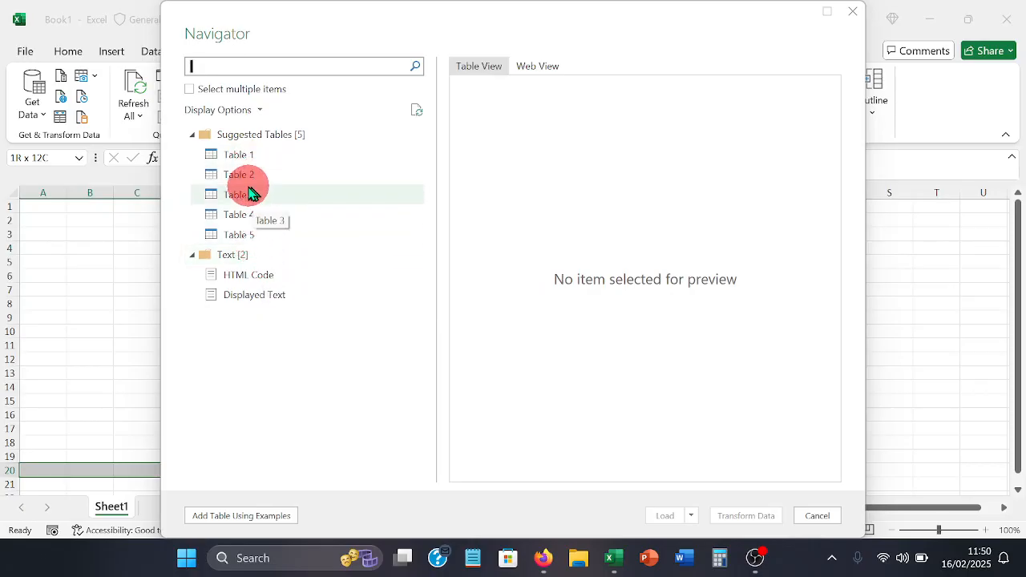
- Preview the suggested tables Table 1 to Table 5 to compare which one holds the phone listing data
click(226, 161)
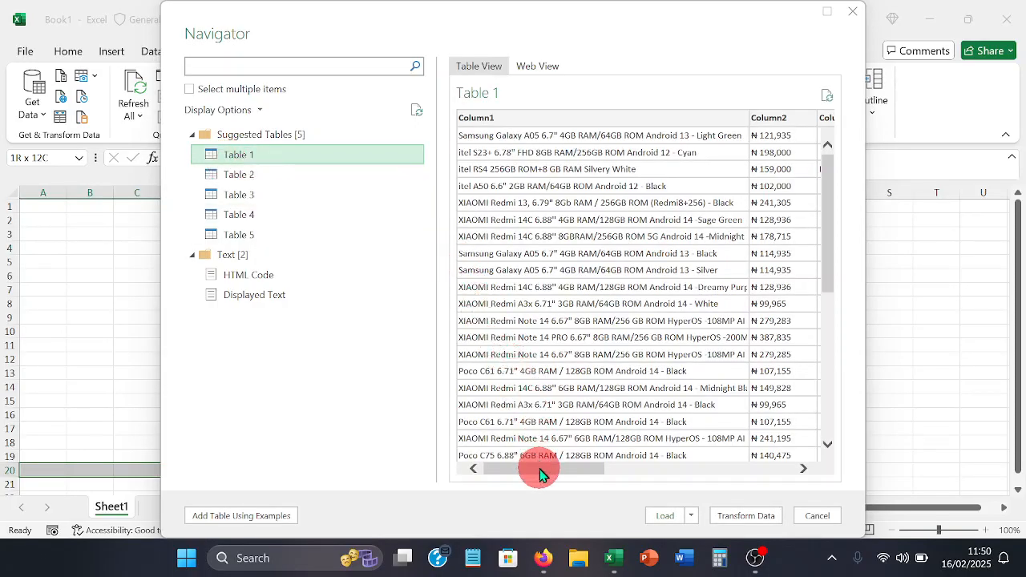
drag(540, 469, 746, 476)
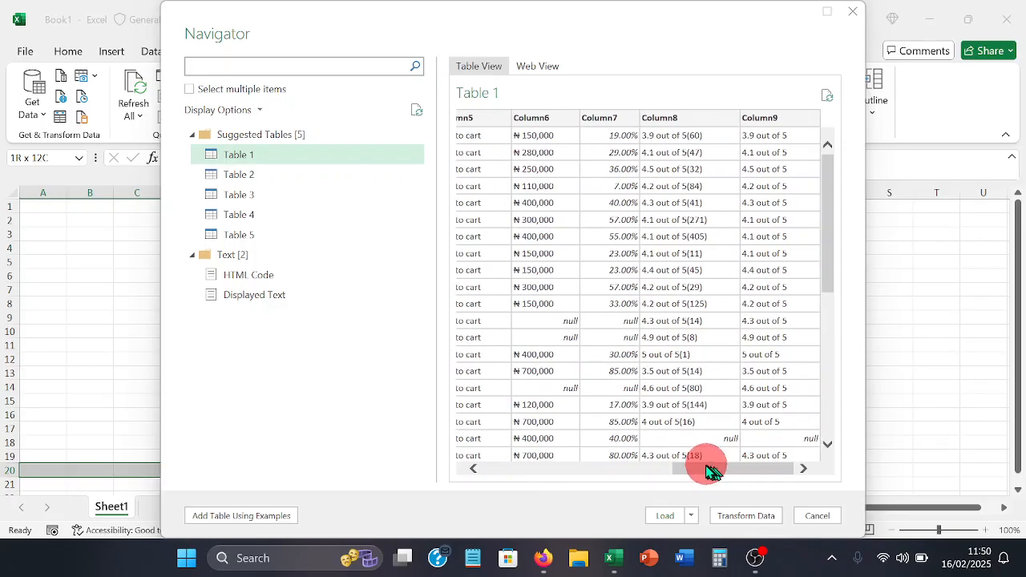
click(312, 175)
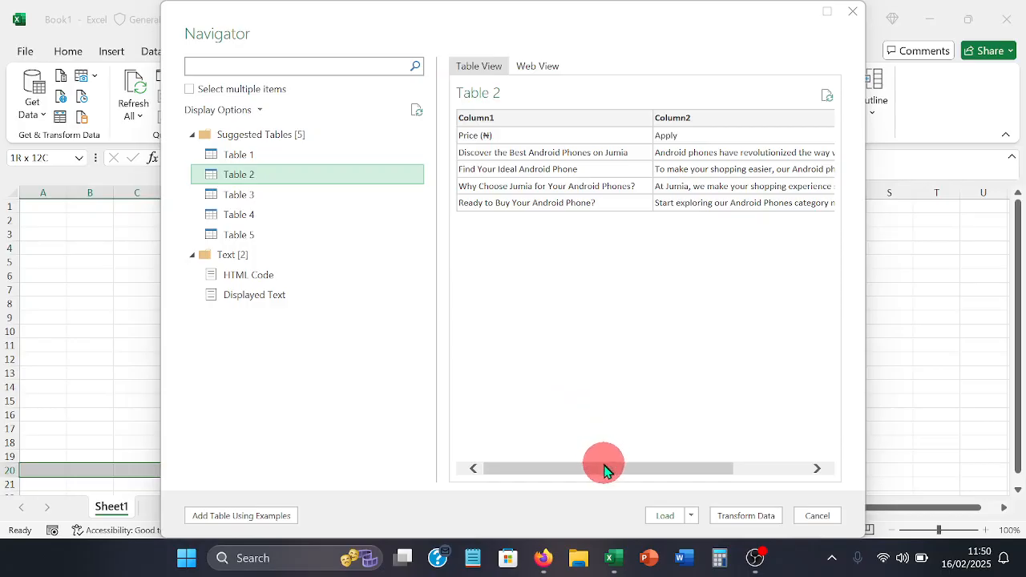
drag(601, 475, 621, 477)
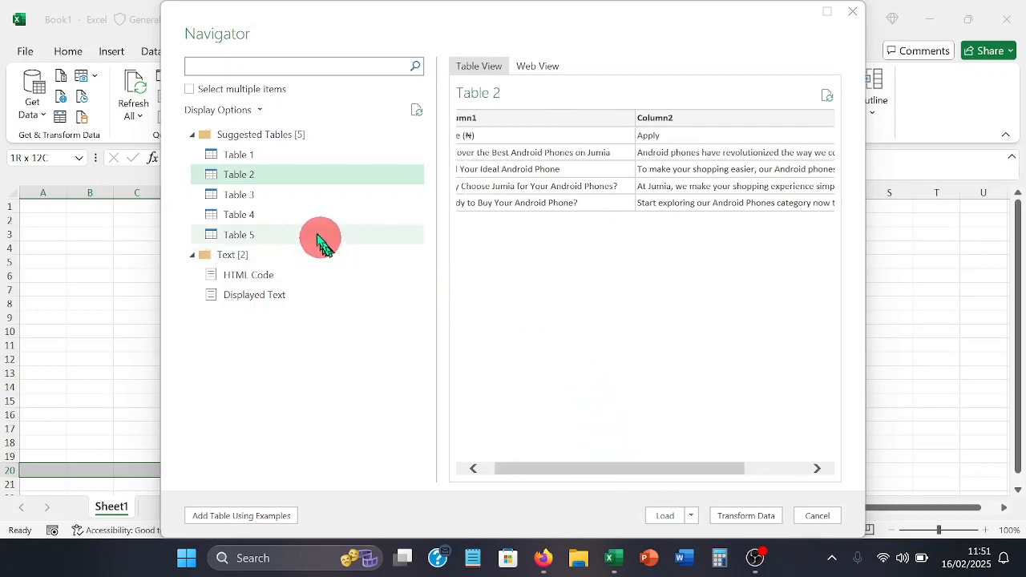
click(288, 198)
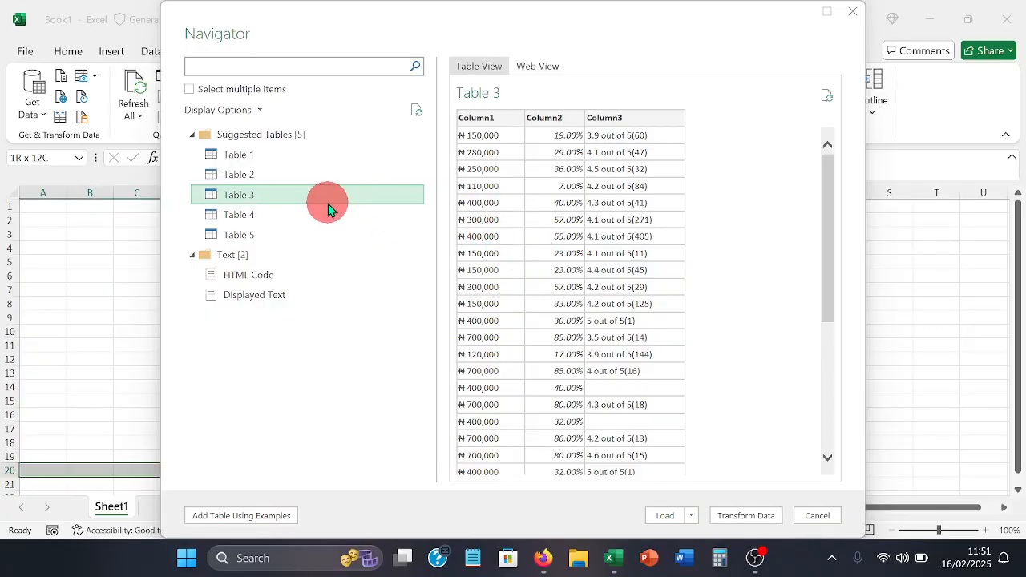
click(313, 228)
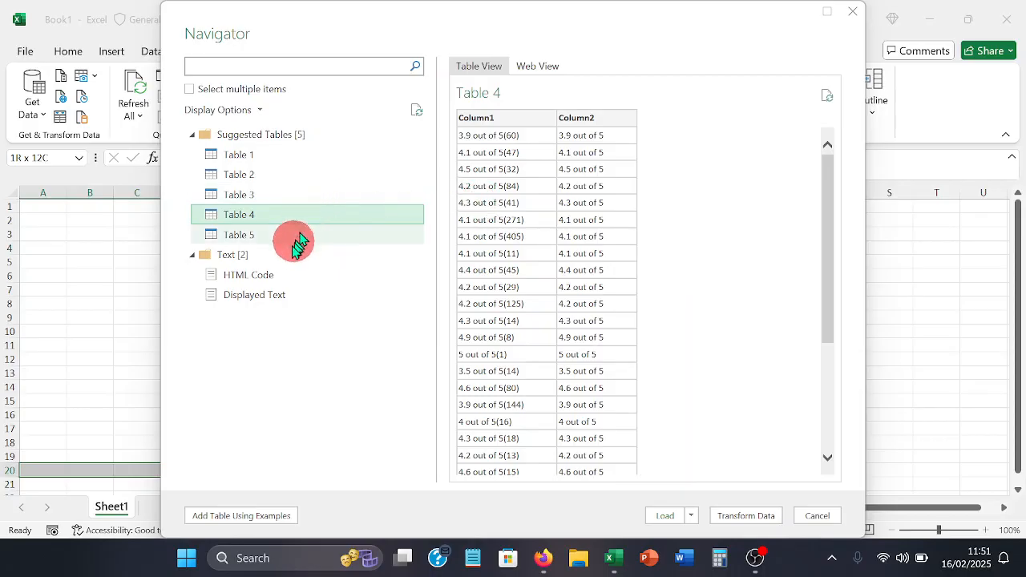
click(287, 242)
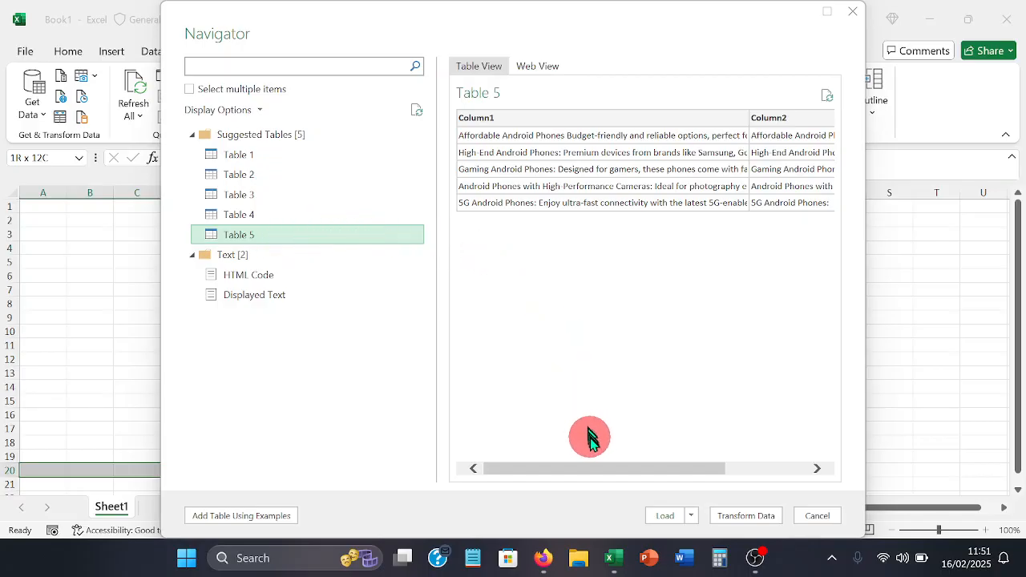
mouse_move(595, 472)
mouse_down()
mouse_move(724, 481)
mouse_move(585, 469)
mouse_up()
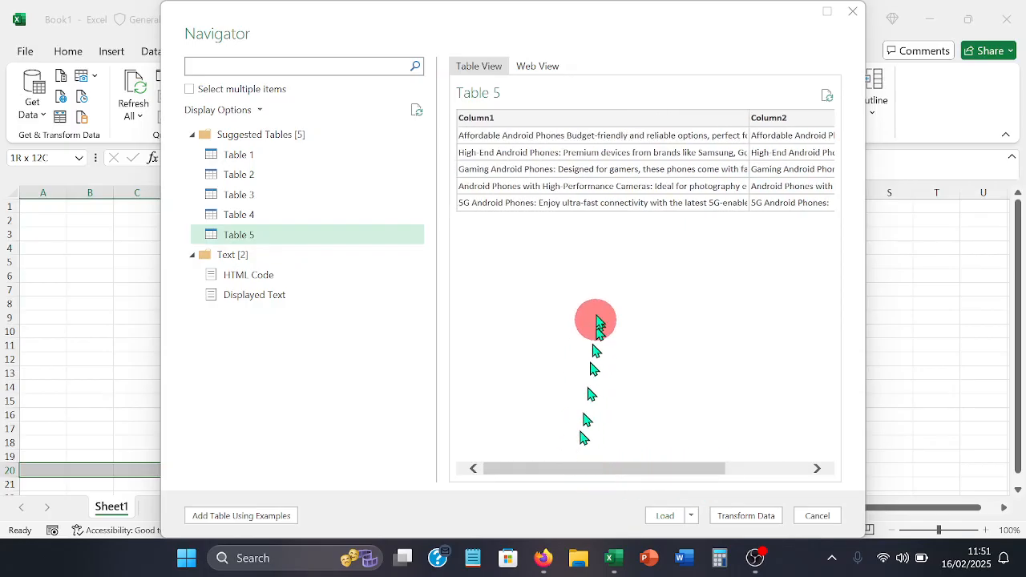
- Choose Table 1, check its remaining columns in the preview, and open it for transformation in Power Query Editor
click(299, 157)
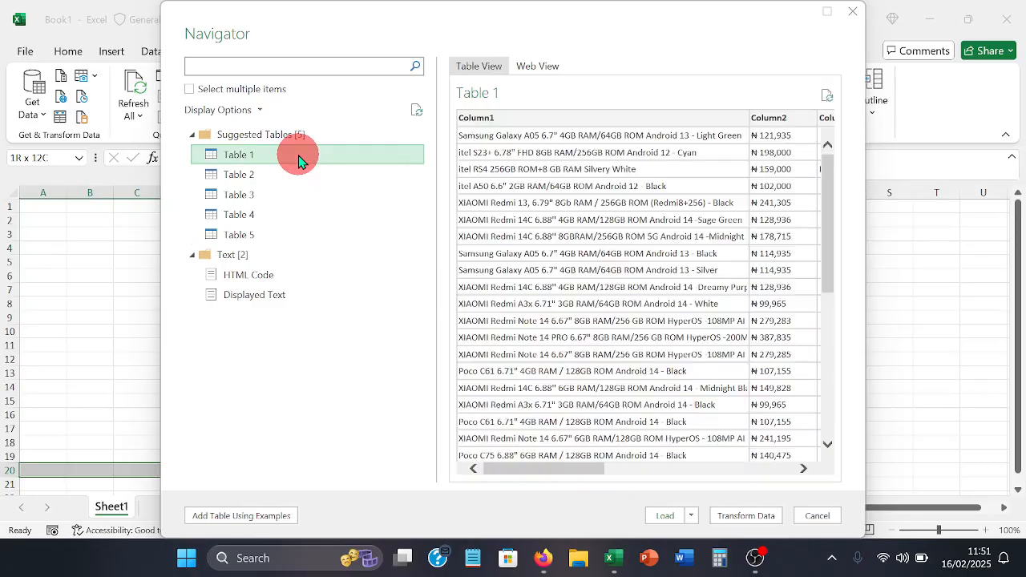
click(536, 472)
drag(536, 471, 728, 481)
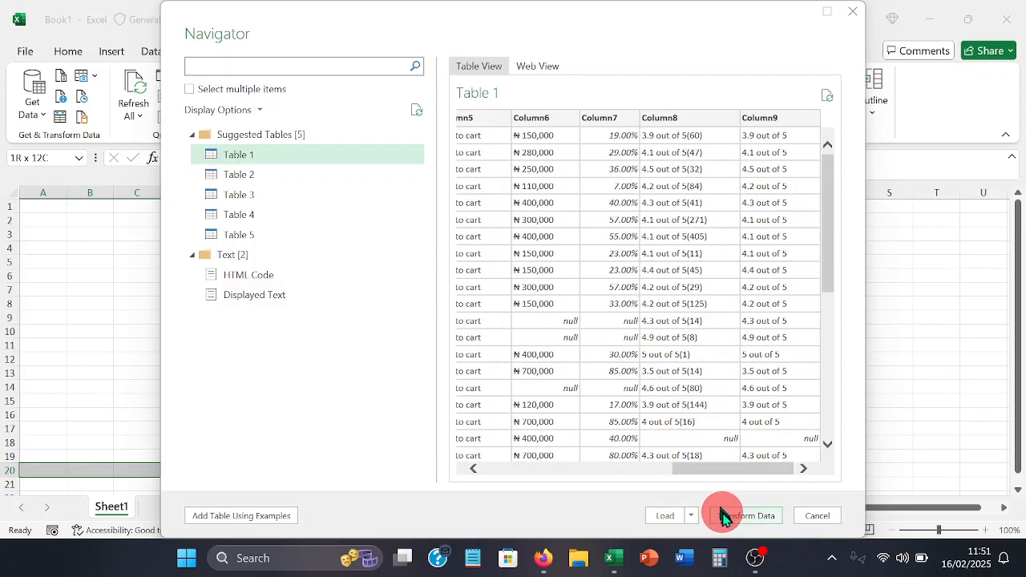
key(alt+Tab)
key(alt+Tab)
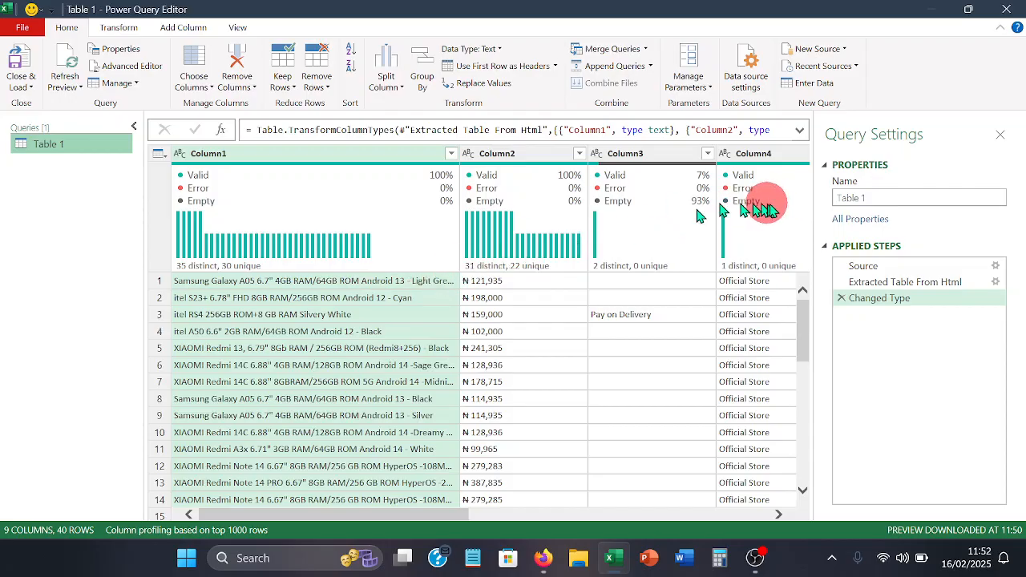
- Rename the query as Product_dataset and close the Query Settings pane
double_click(884, 198)
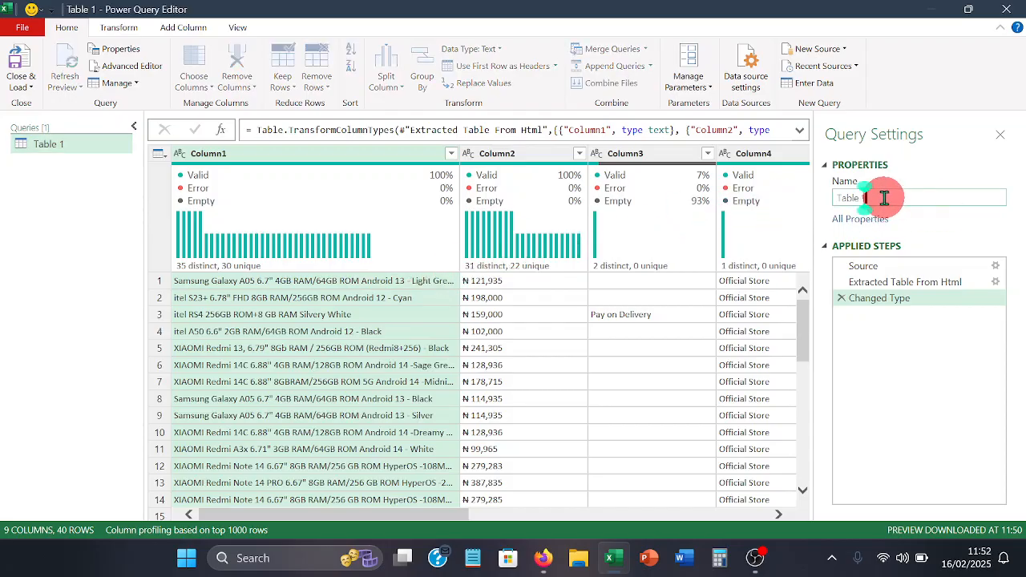
key(BackSpace)
key(BackSpace)
key(BackSpace)
key(BackSpace)
key(BackSpace)
key(BackSpace)
key(BackSpace)
text(Pr)
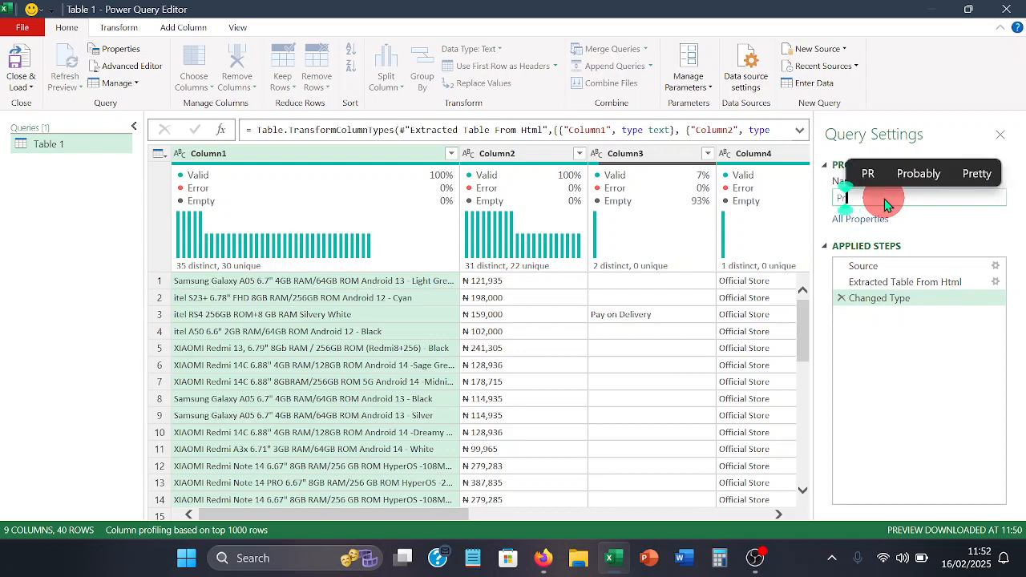
text(oduc)
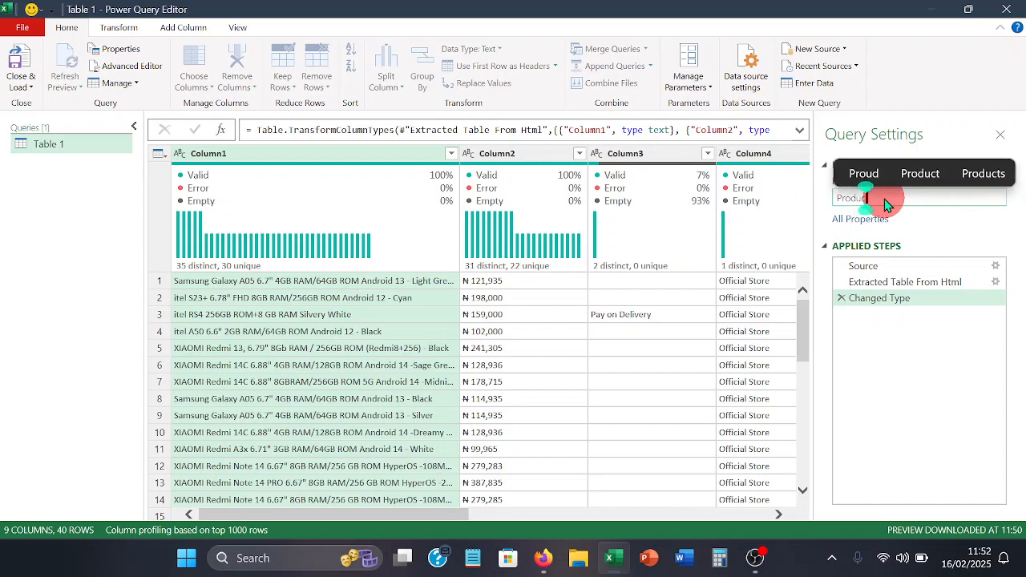
text(t )
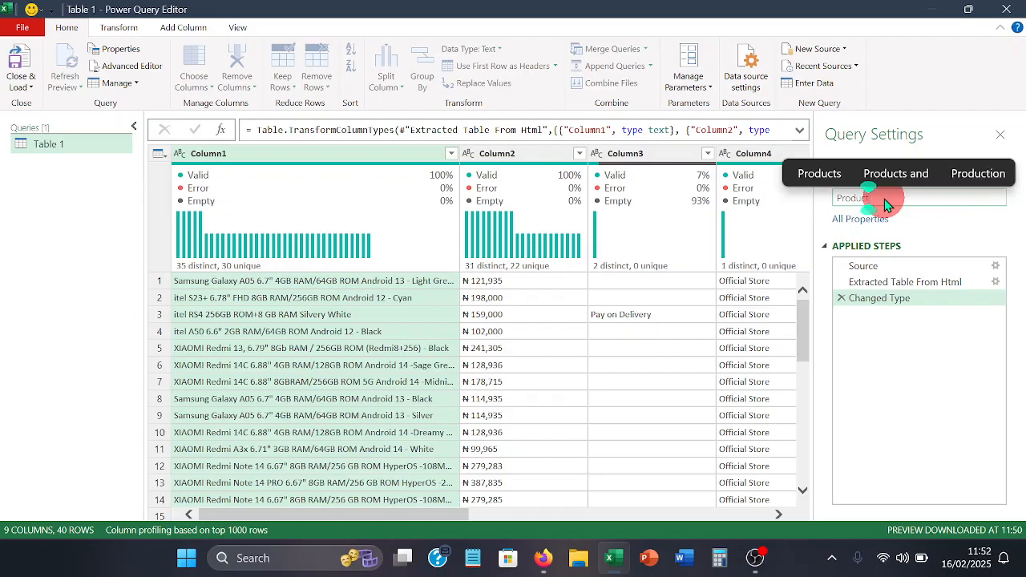
text(dat)
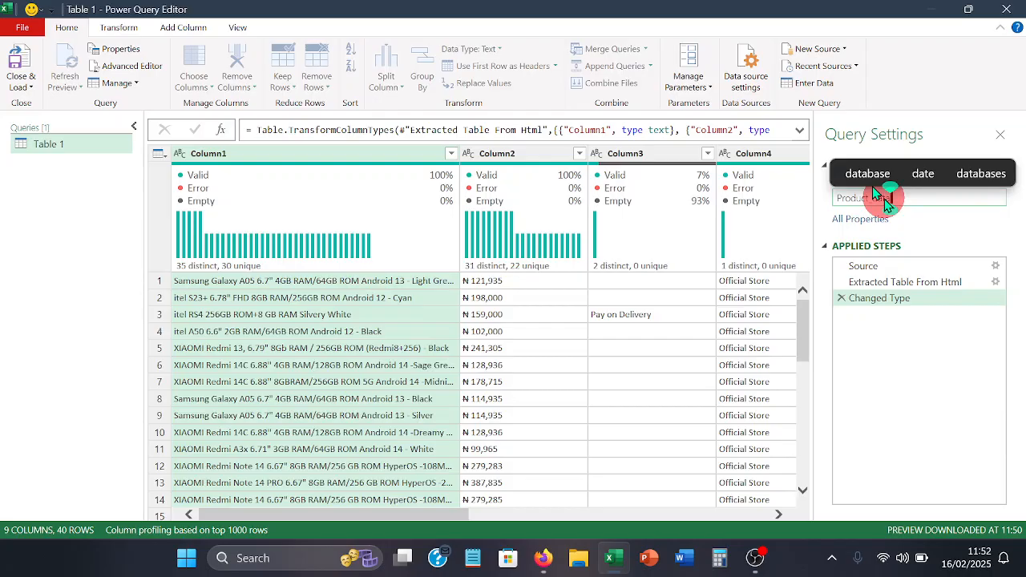
text(aset)
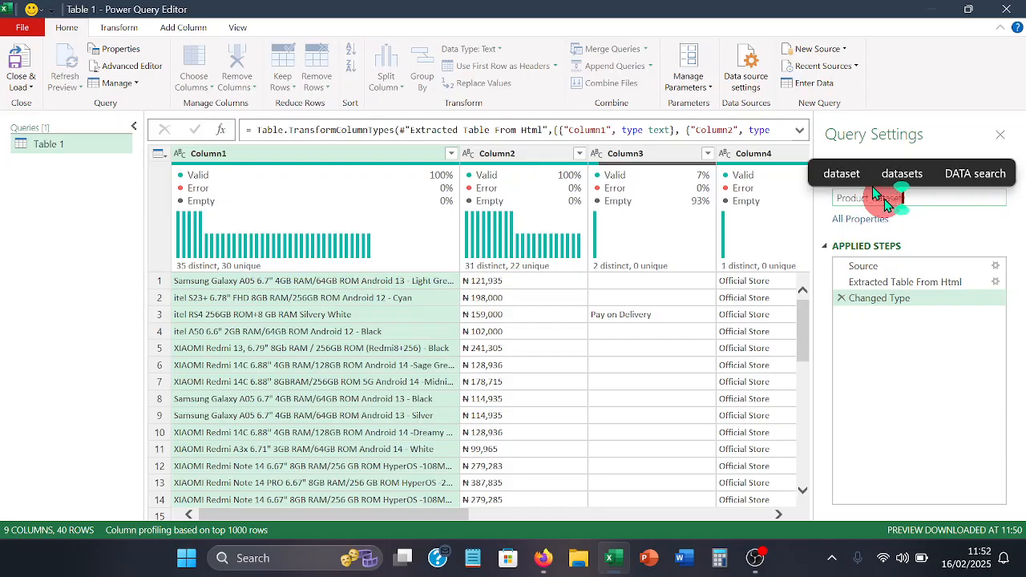
key(Return)
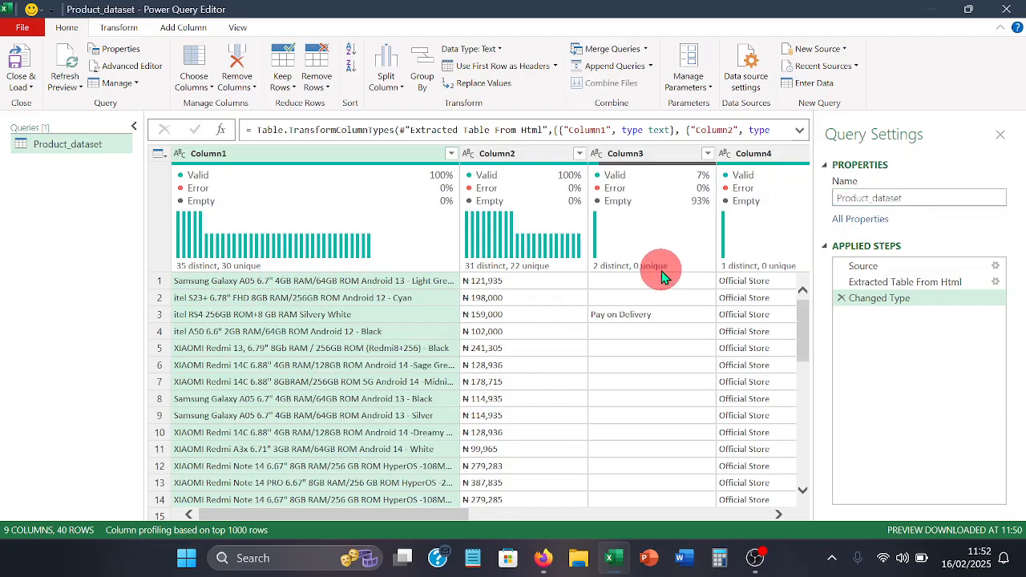
click(1000, 134)
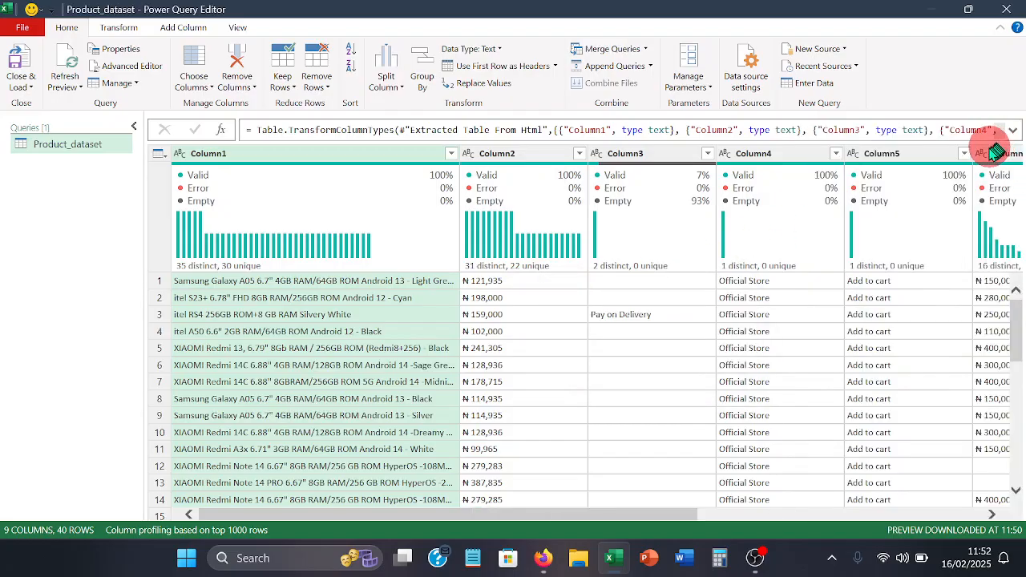
- Rename Column1, which holds the phone descriptions, as Products
mouse_move(295, 173)
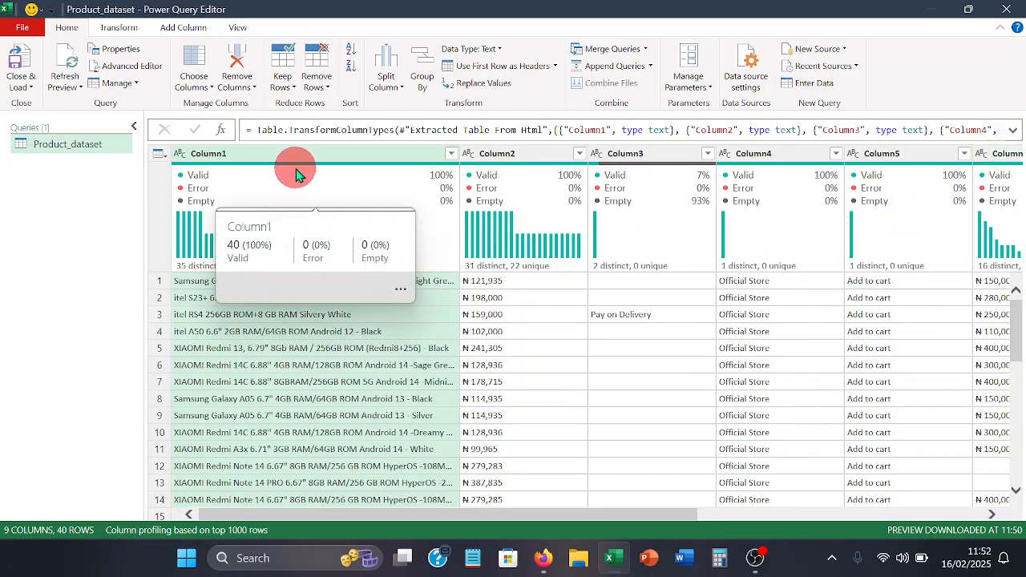
double_click(234, 158)
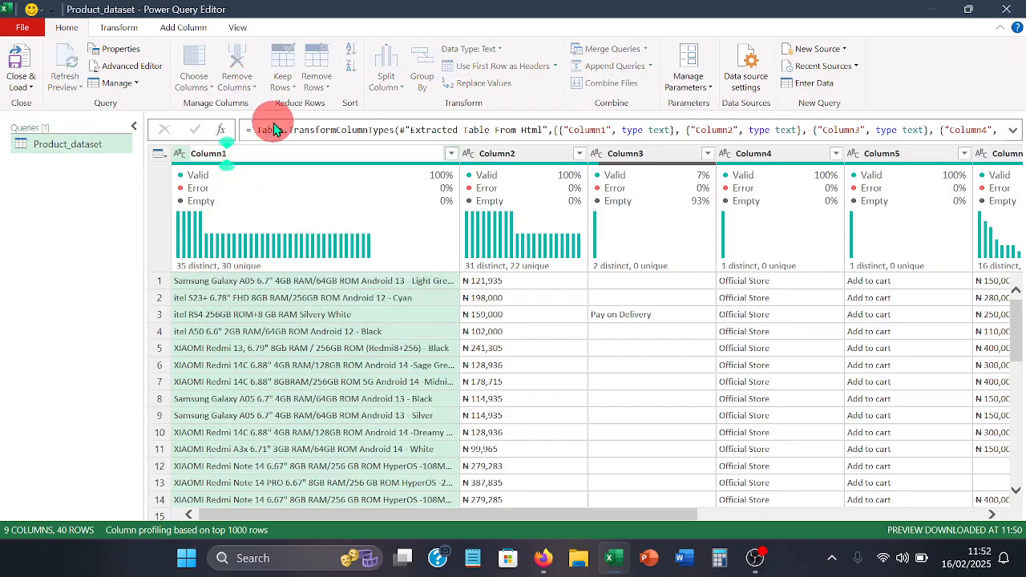
key(BackSpace)
key(BackSpace)
key(BackSpace)
key(BackSpace)
key(BackSpace)
key(BackSpace)
key(BackSpace)
text(P)
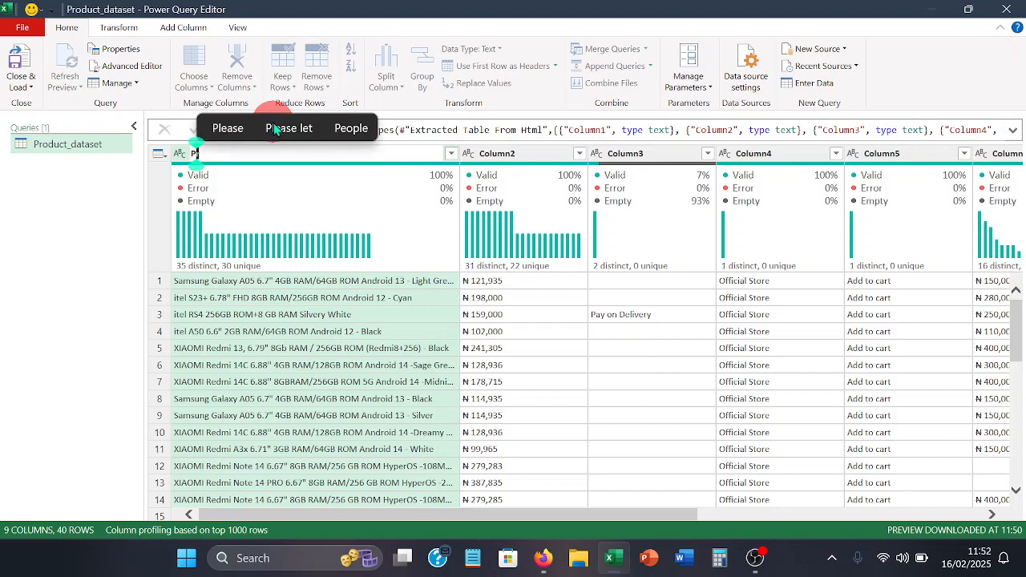
text(roc)
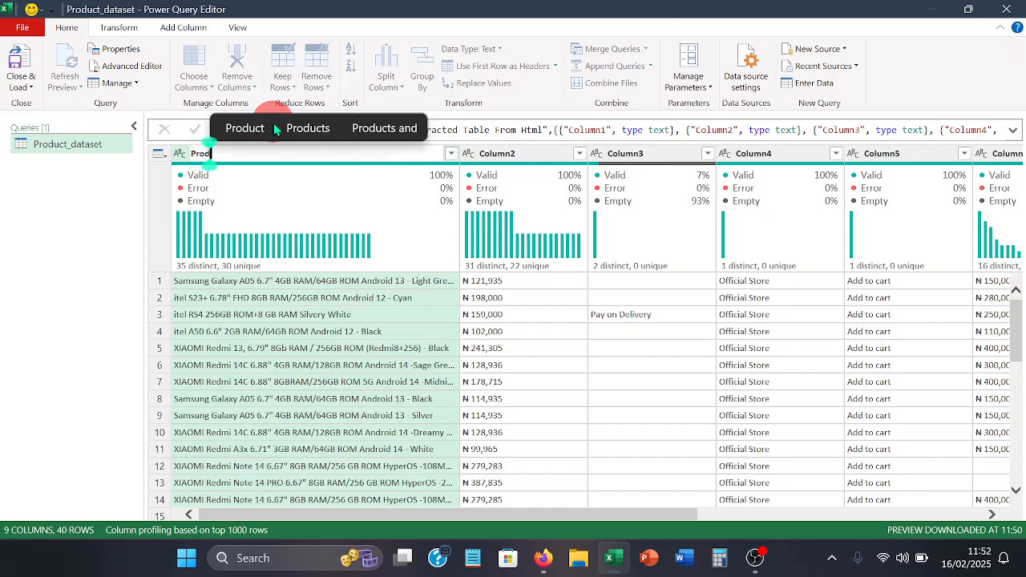
key(BackSpace)
text(ducts)
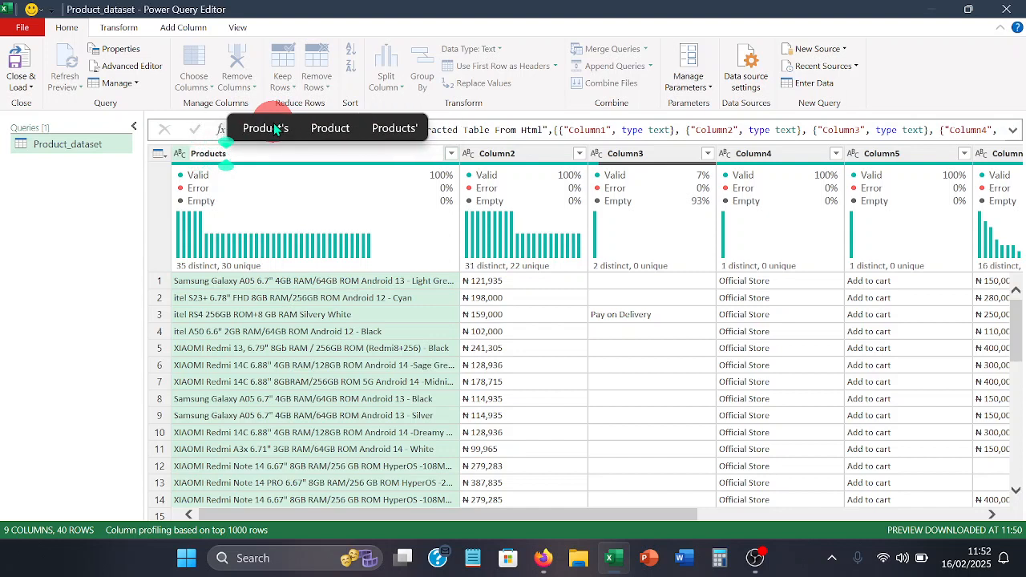
key(Return)
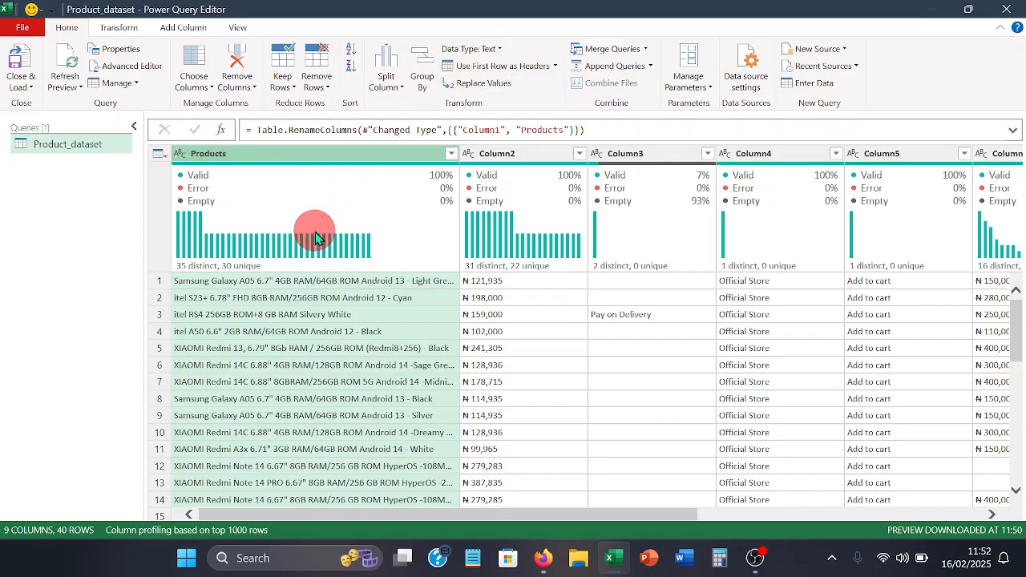
- Switch to the Jumia page in Firefox, examine the prices on the phone listings against Column2, and return to Power Query Editor
mouse_move(315, 239)
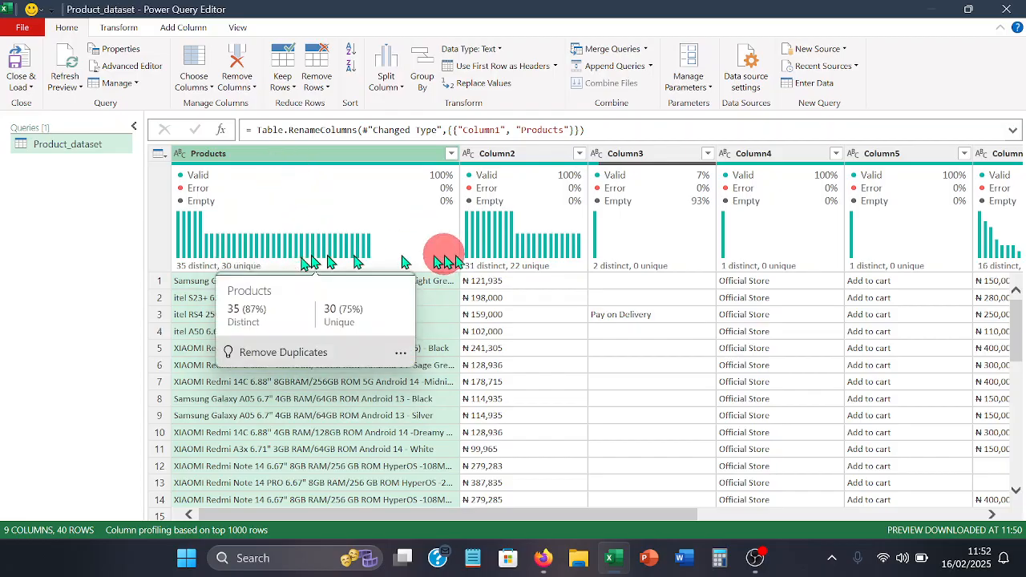
mouse_move(544, 265)
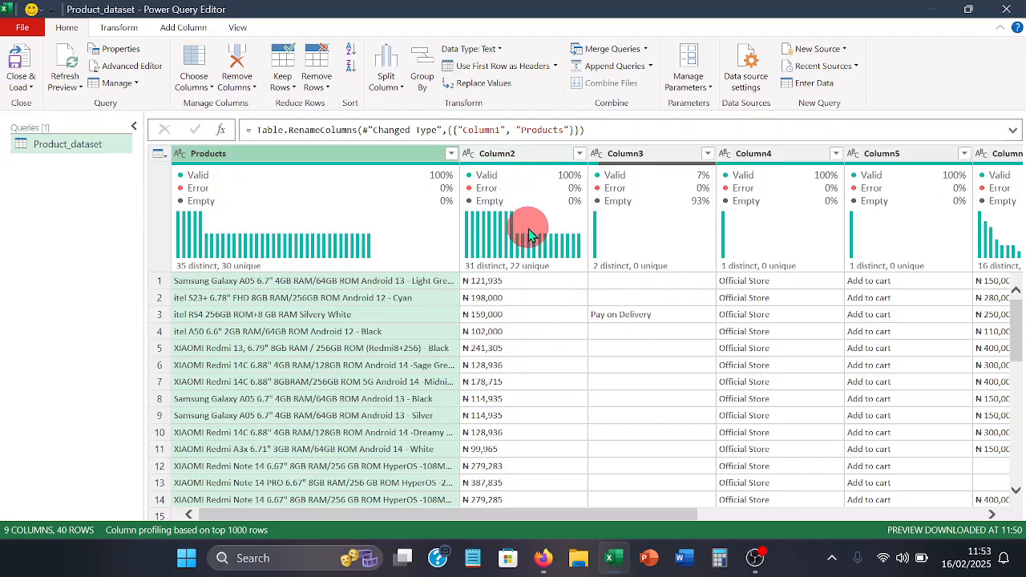
mouse_move(532, 245)
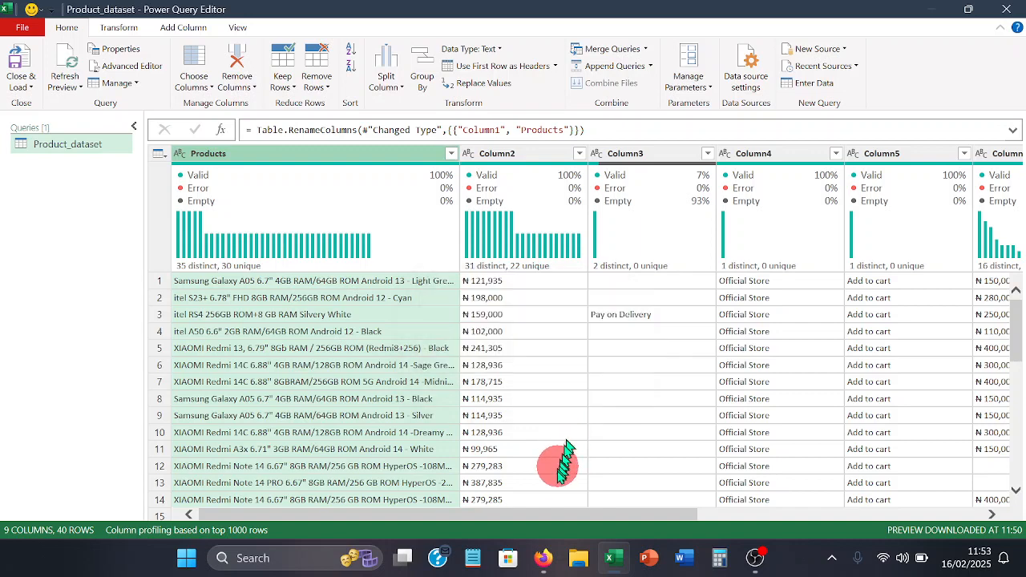
mouse_move(544, 552)
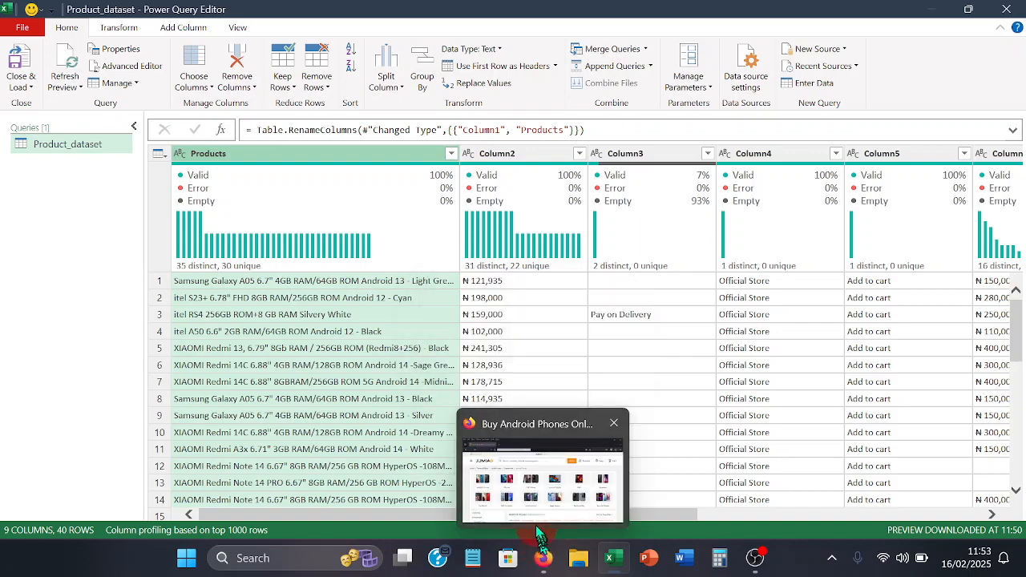
click(522, 500)
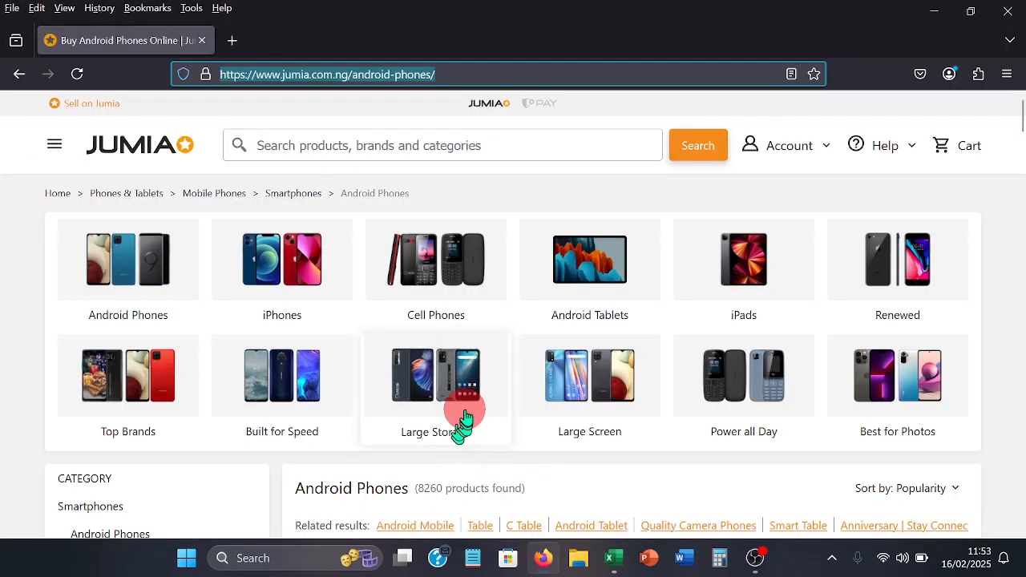
scroll(463, 417, down, 5)
scroll(462, 417, down, 2)
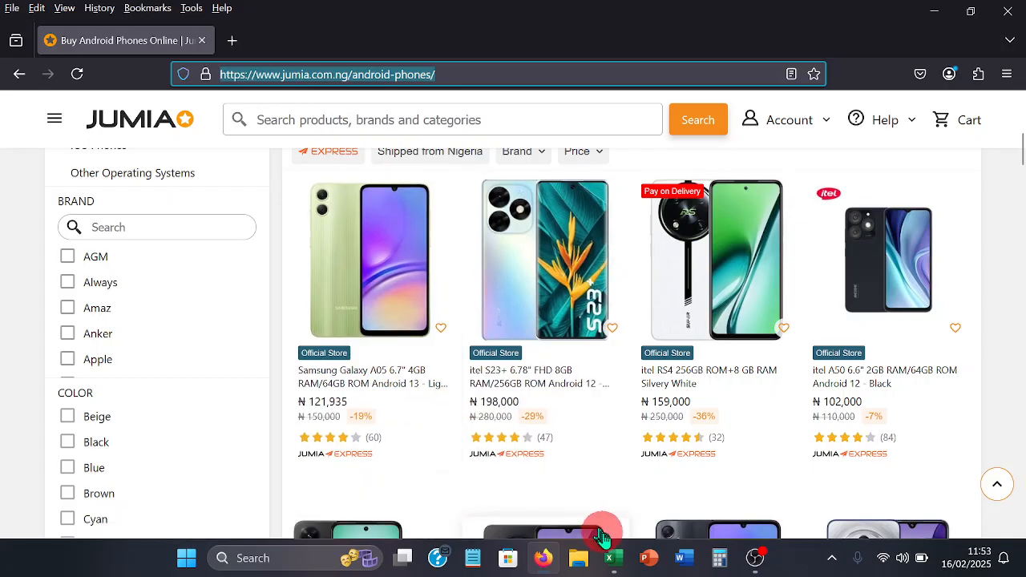
click(615, 564)
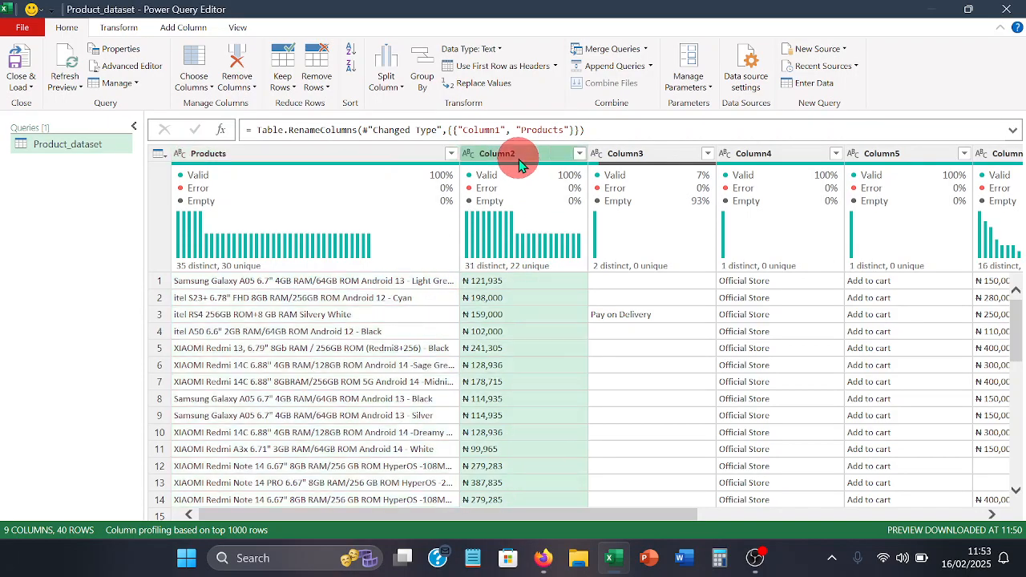
- Rename Column2, which holds the first set of prices, as Discounted_price
double_click(519, 158)
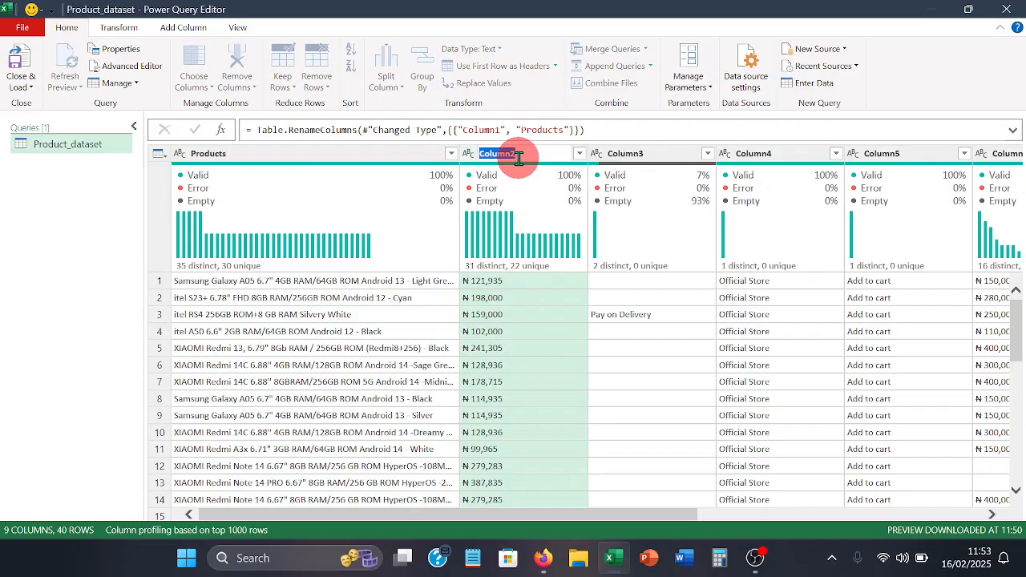
text(D)
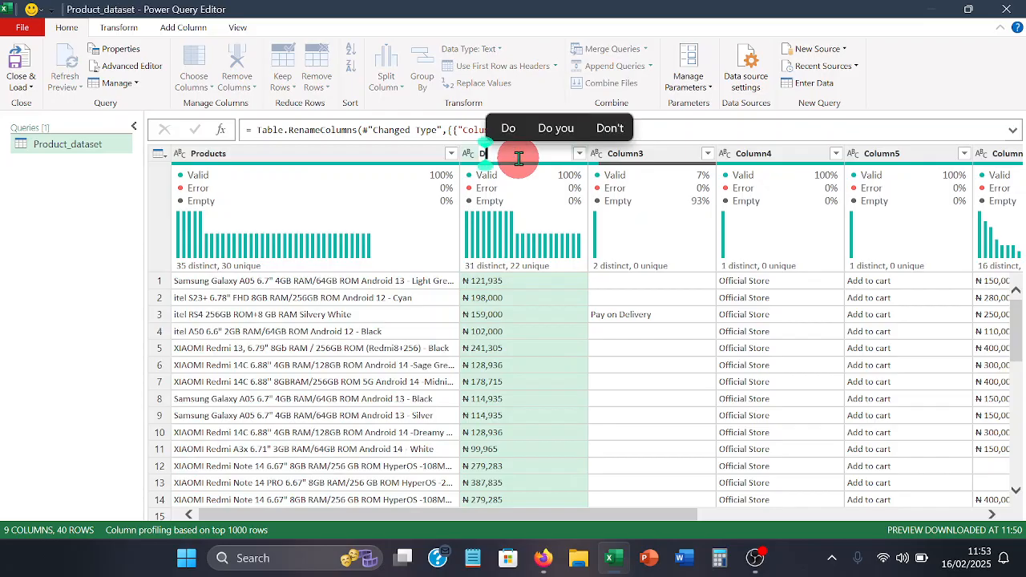
text(is)
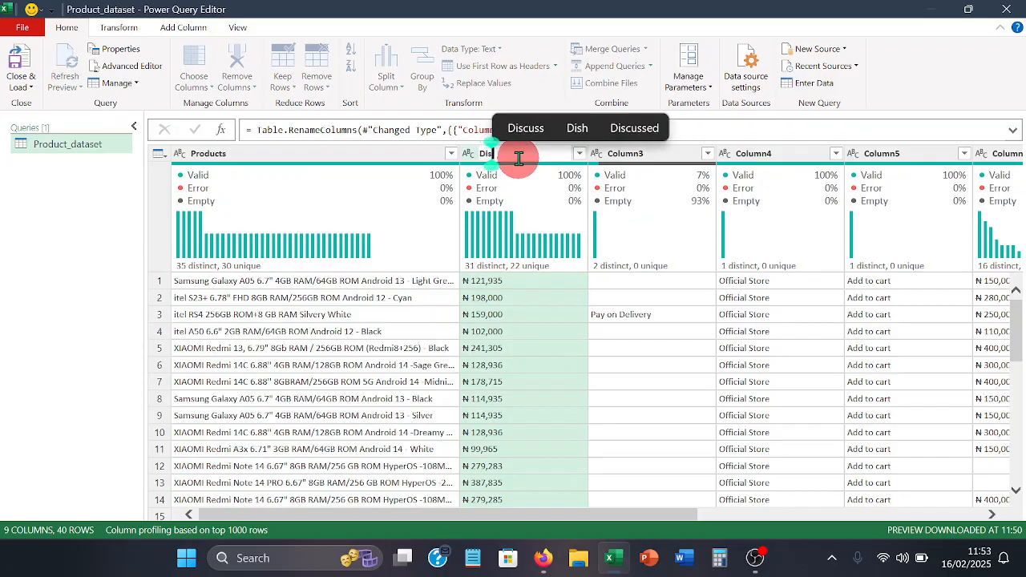
text(coun)
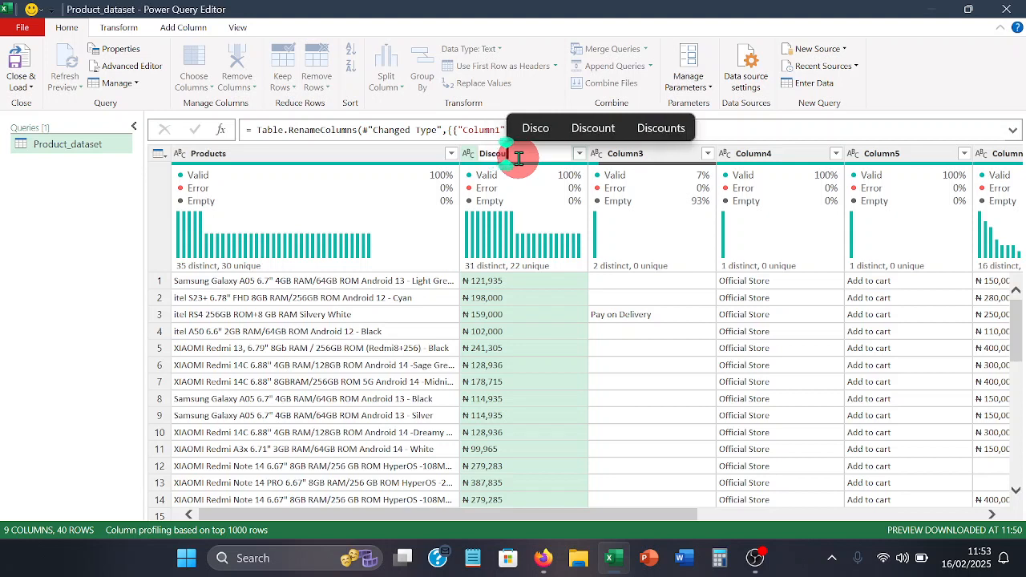
text(t)
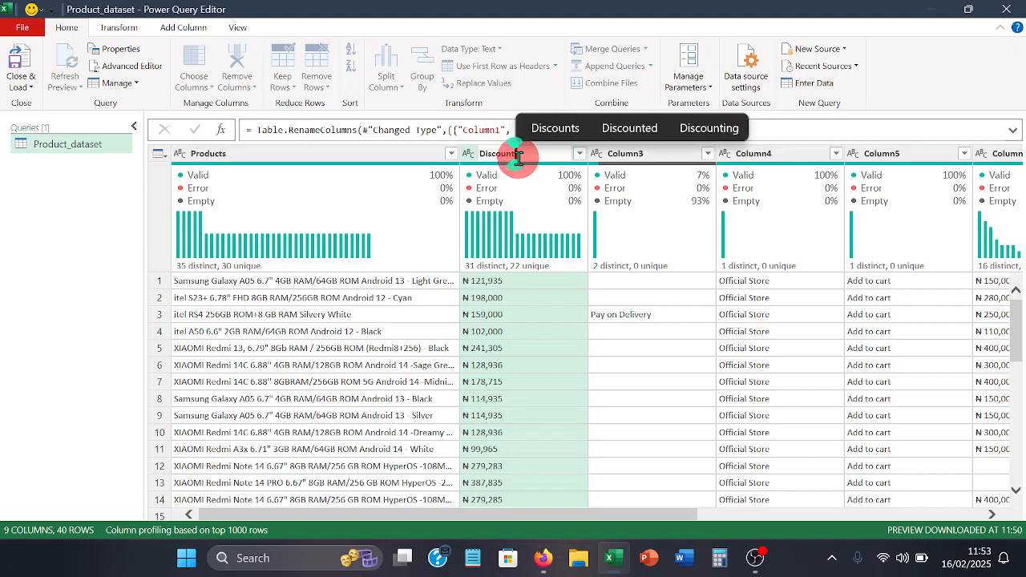
text(e)
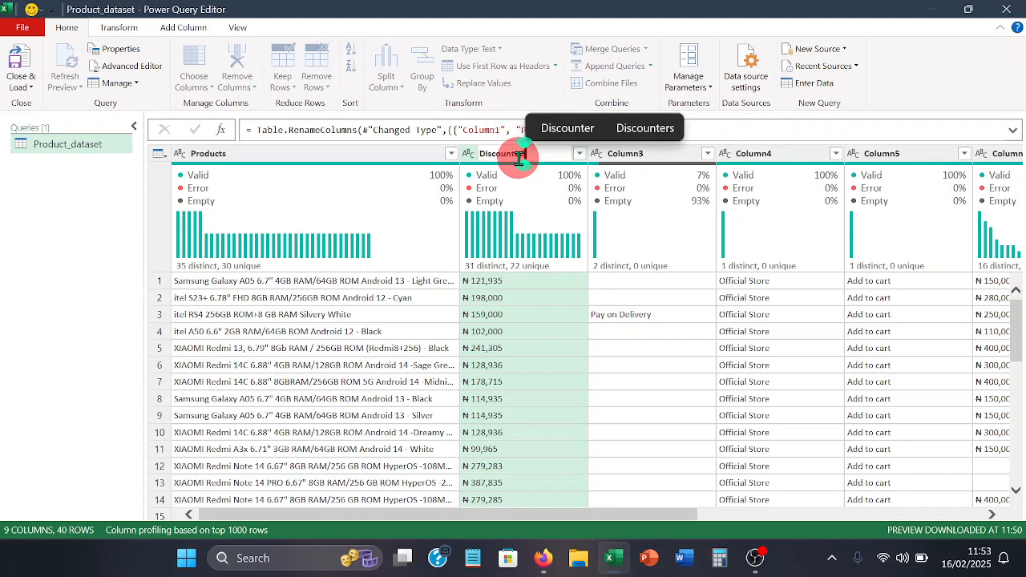
text(d_pr)
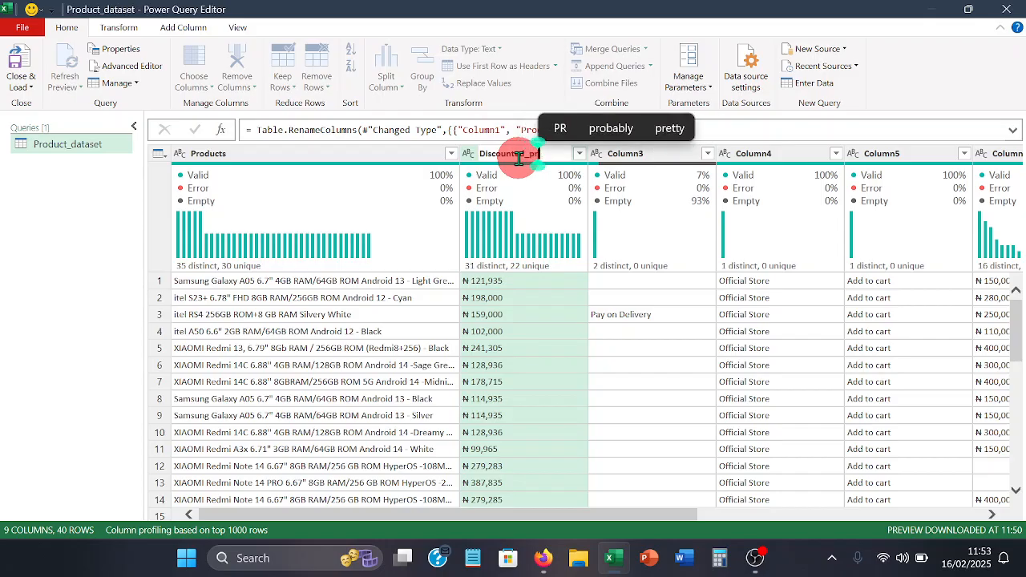
text(ice)
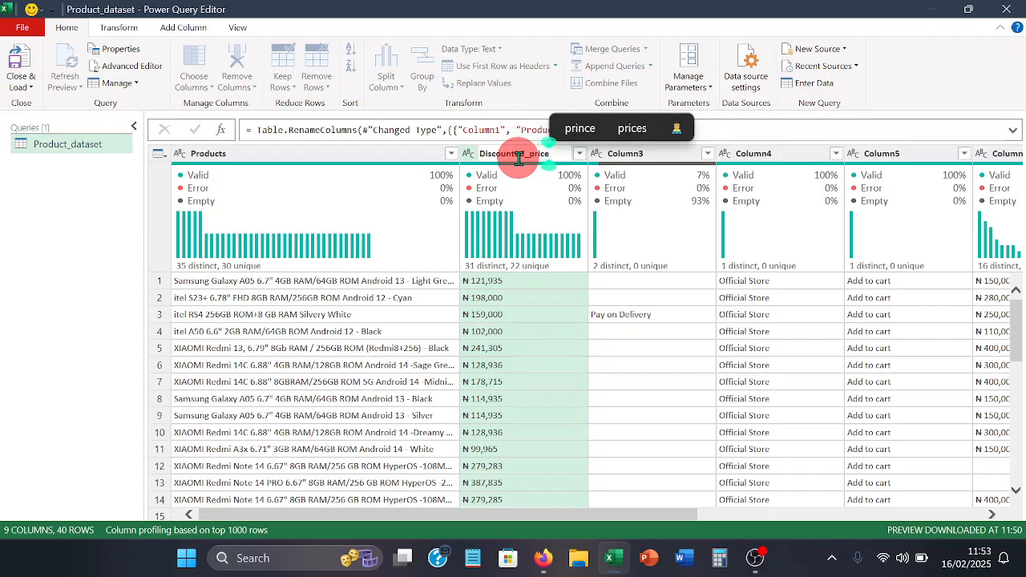
key(Return)
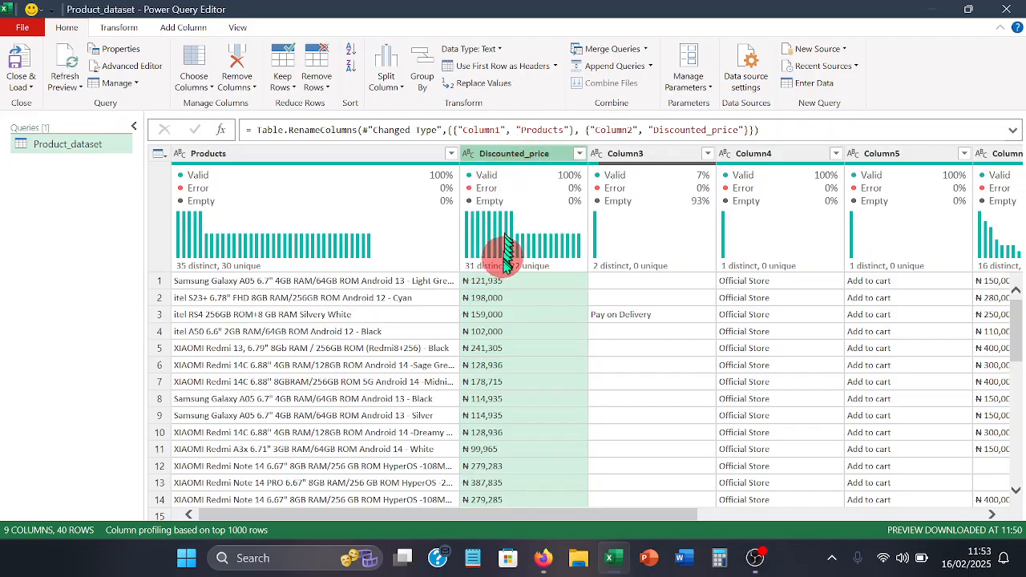
- Strip the naira sign from the Discounted_price column by extracting a text range with starting index 2 and 9 characters
mouse_move(500, 221)
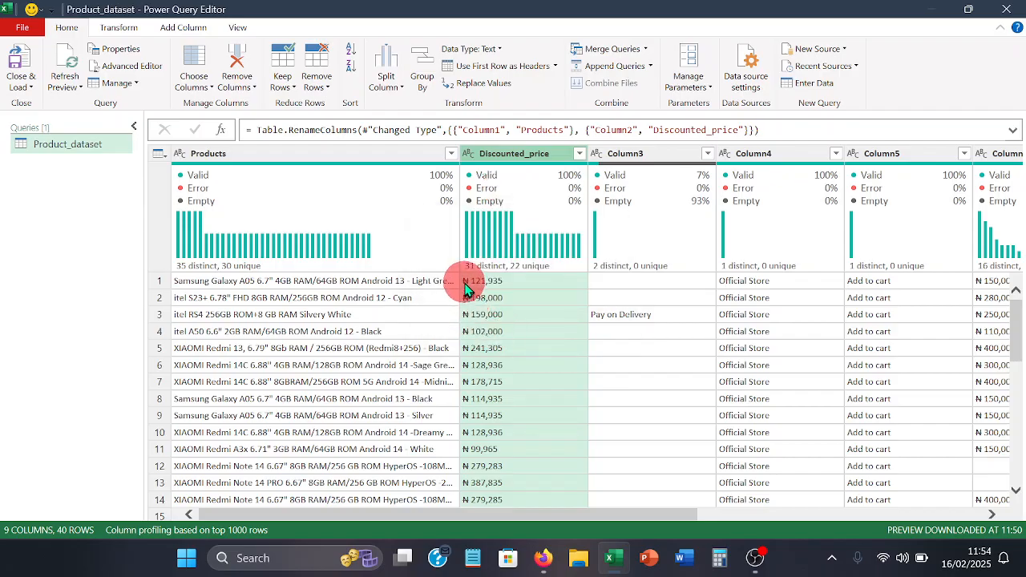
mouse_move(467, 274)
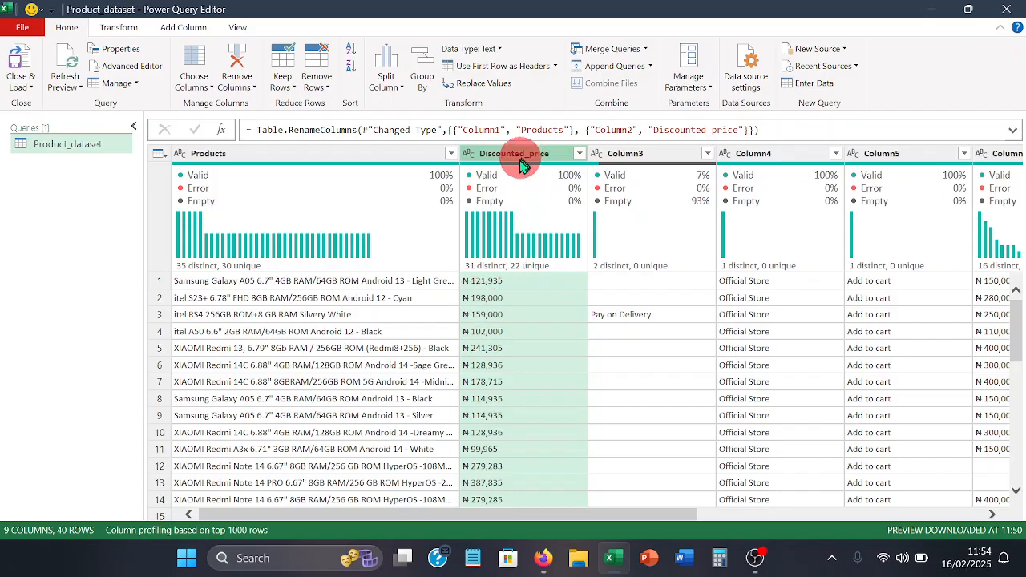
click(121, 28)
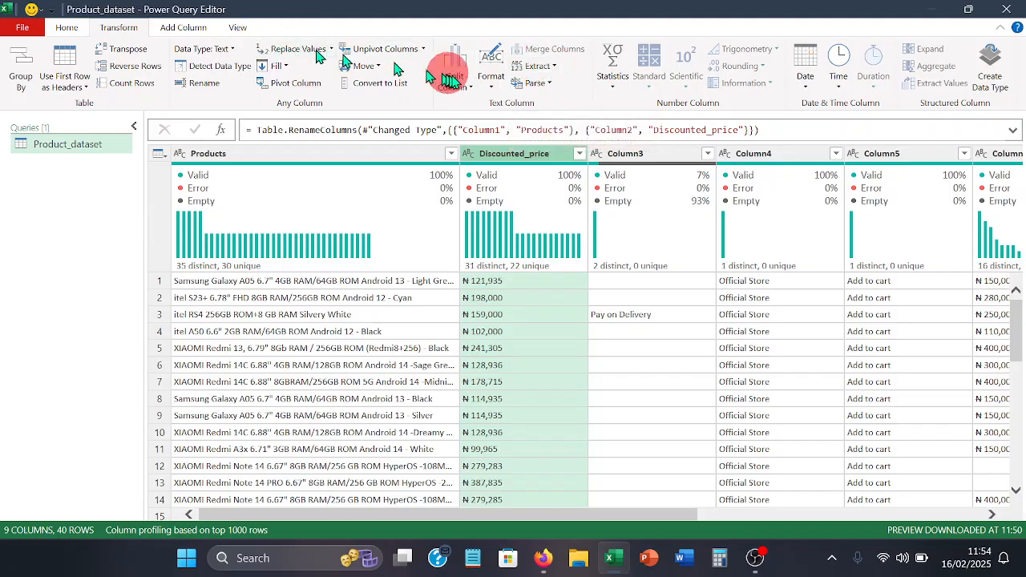
click(553, 66)
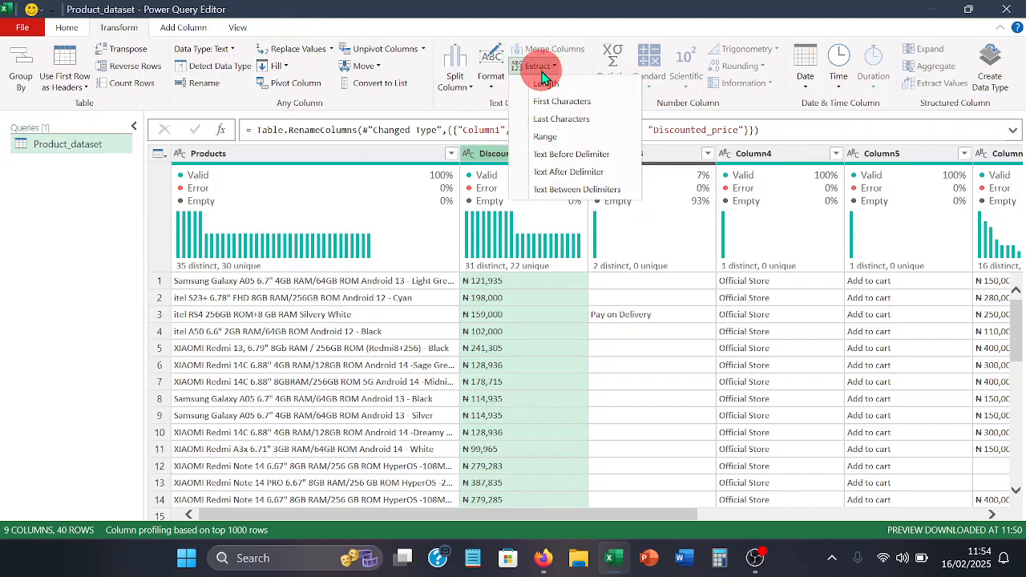
click(543, 138)
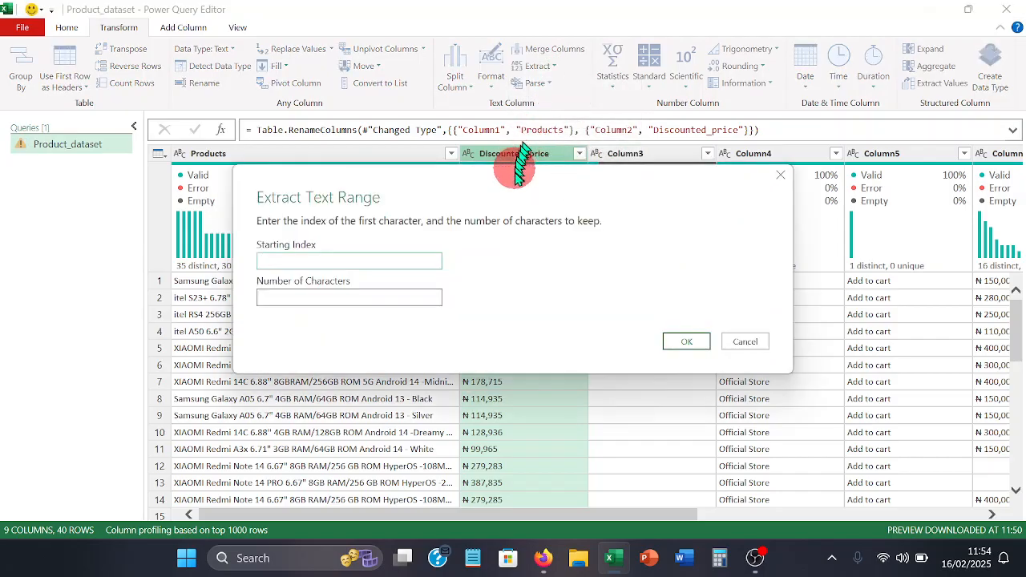
drag(515, 176, 300, 51)
click(121, 118)
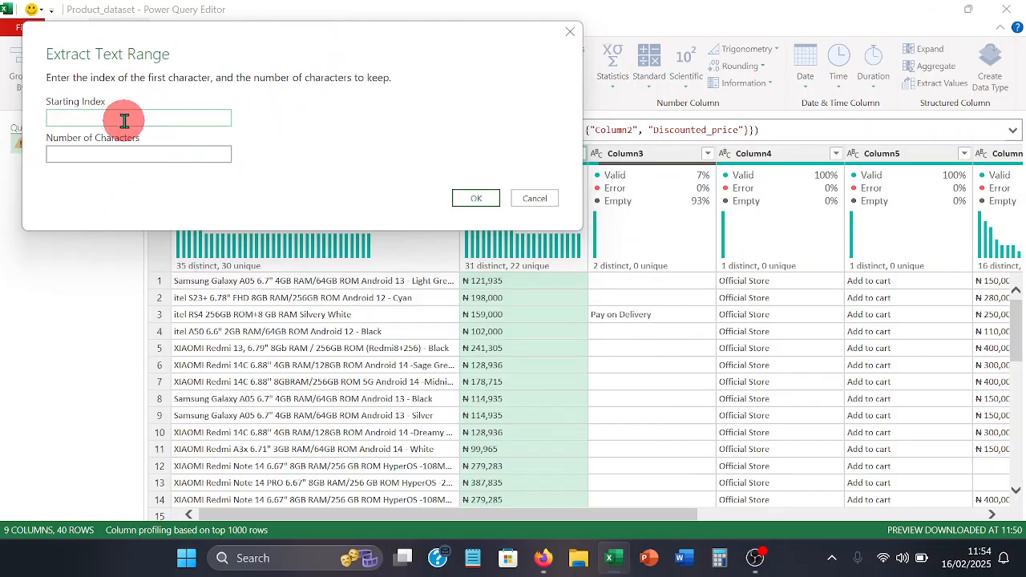
text(2)
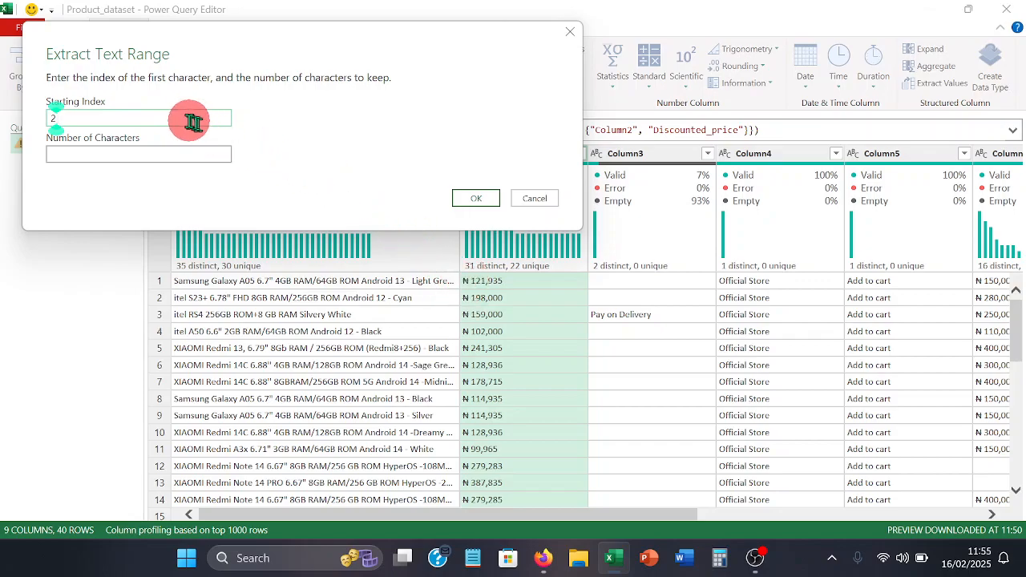
click(182, 148)
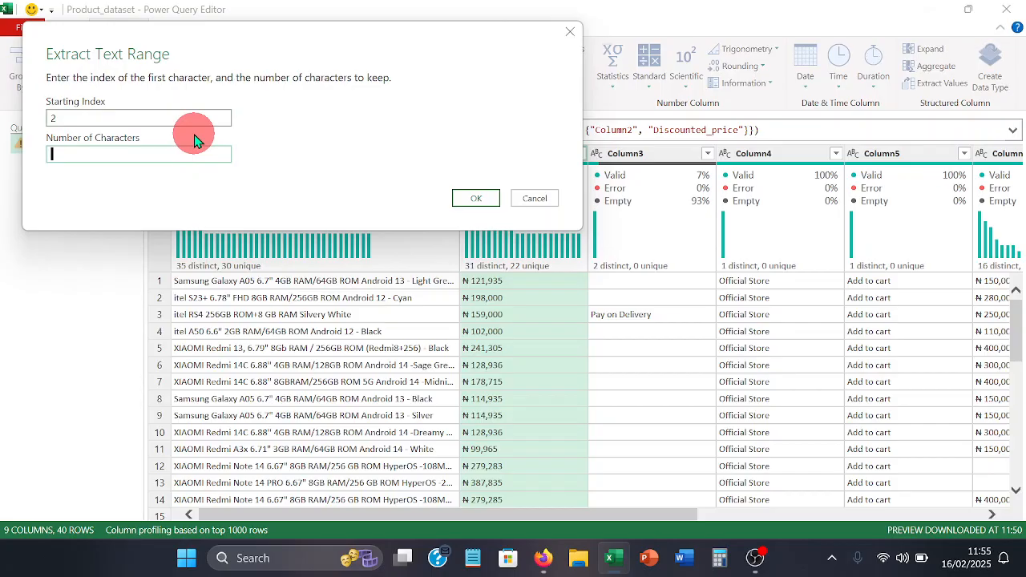
text(9)
click(476, 205)
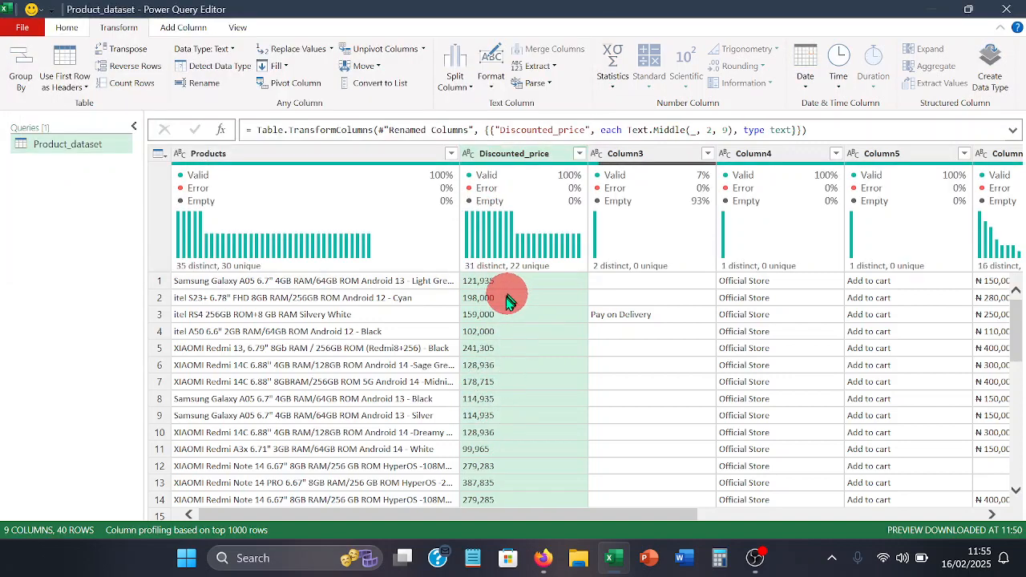
- Change the data type of the Discounted_price column to Currency
mouse_move(484, 194)
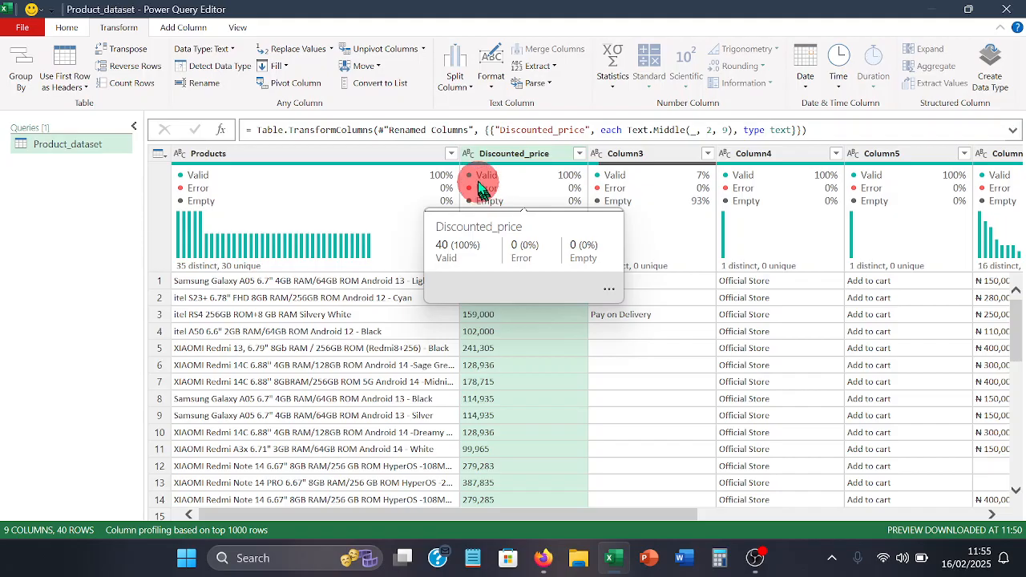
click(468, 158)
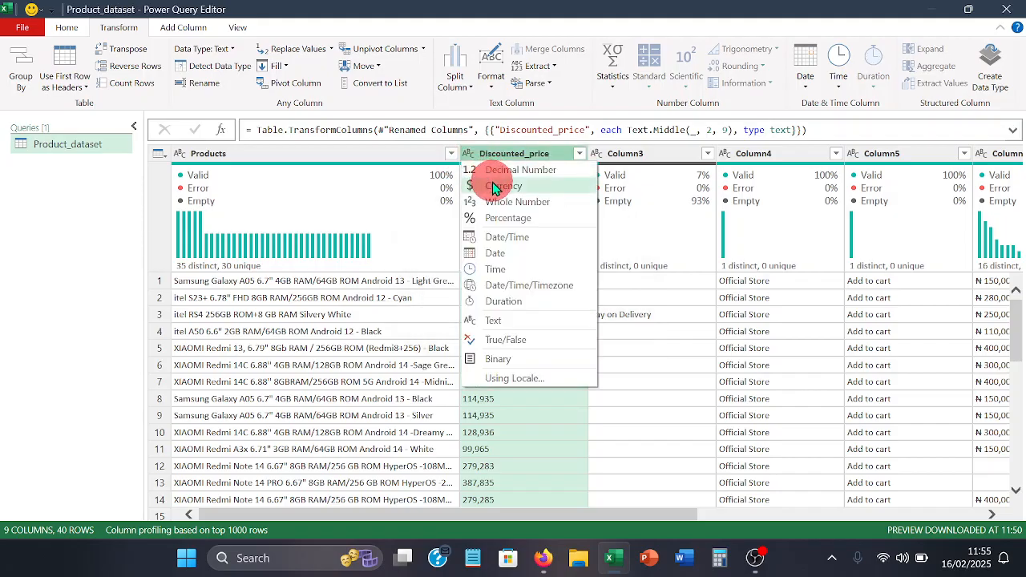
click(492, 185)
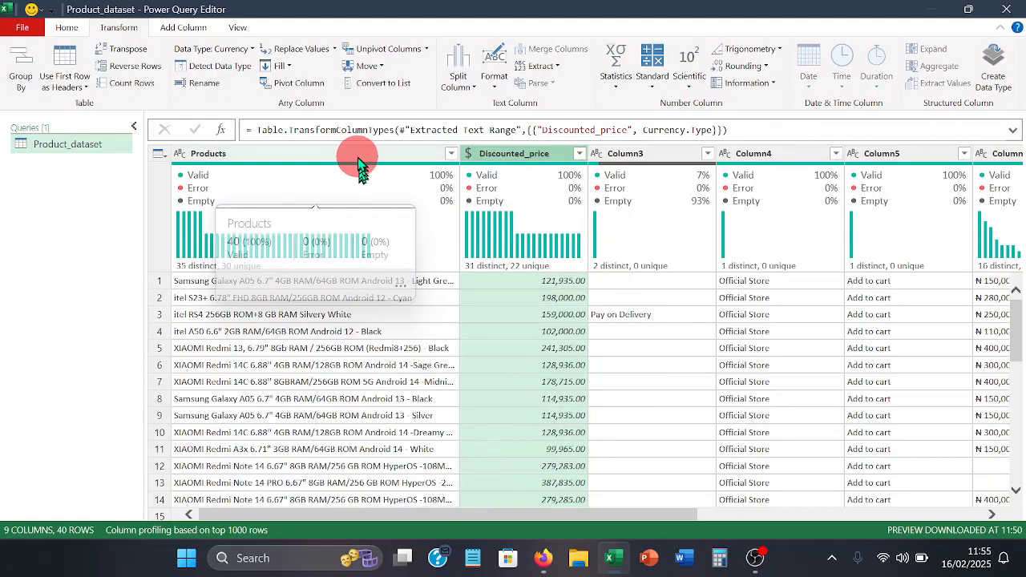
click(495, 154)
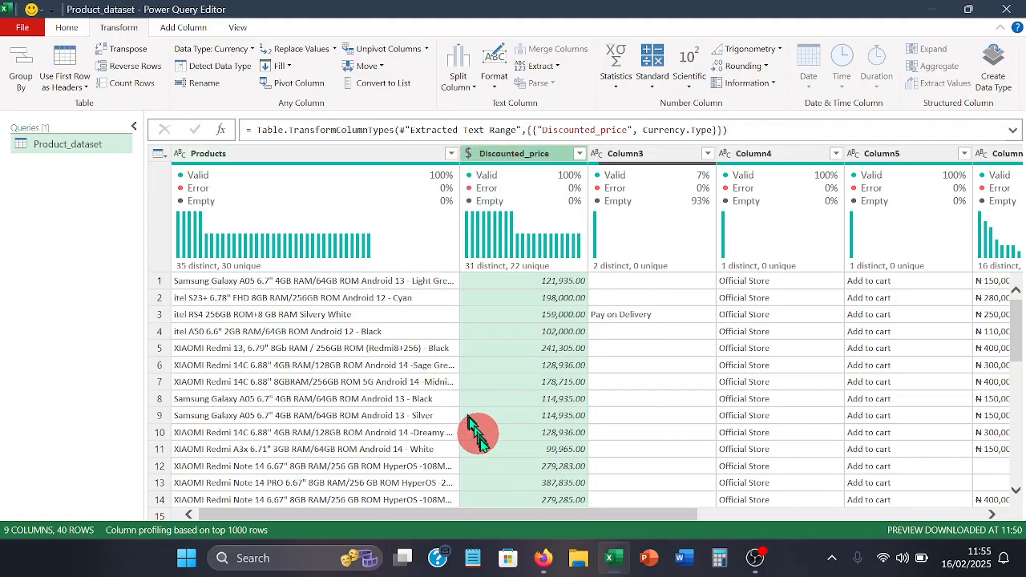
- Remove Column3, the mostly empty column holding the Pay on Delivery labels, from the Product_dataset query
drag(490, 516, 600, 534)
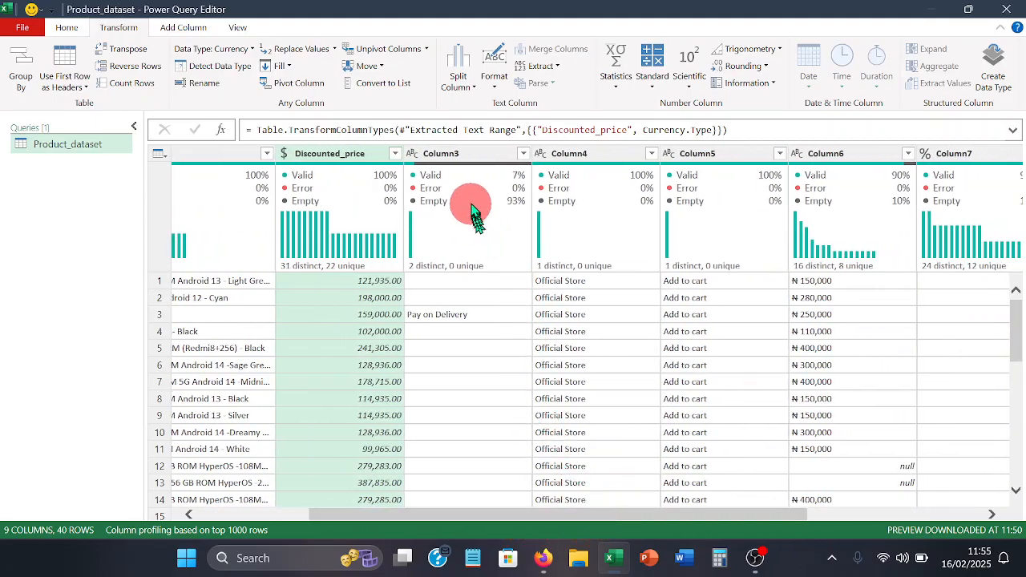
mouse_move(473, 196)
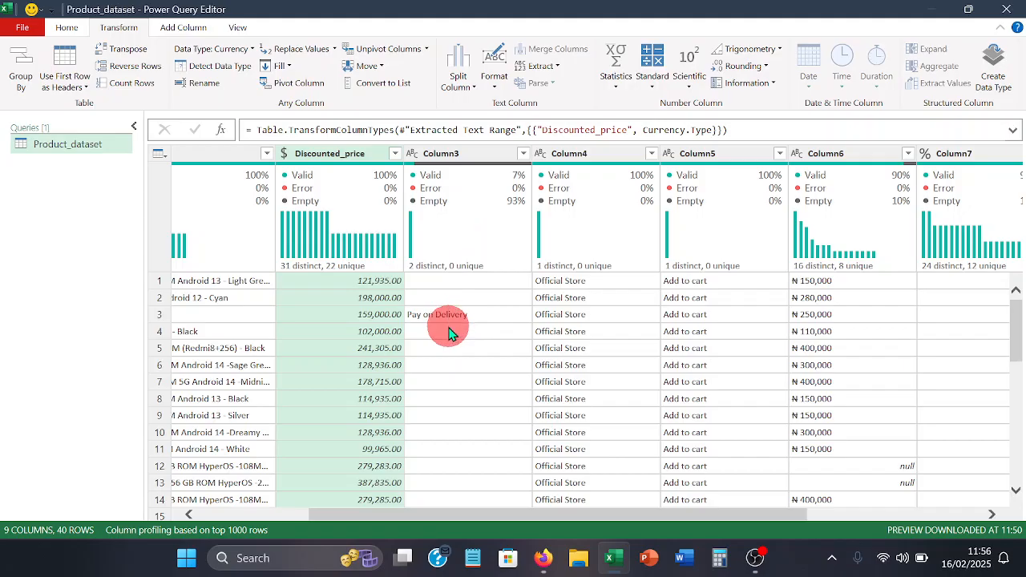
click(455, 156)
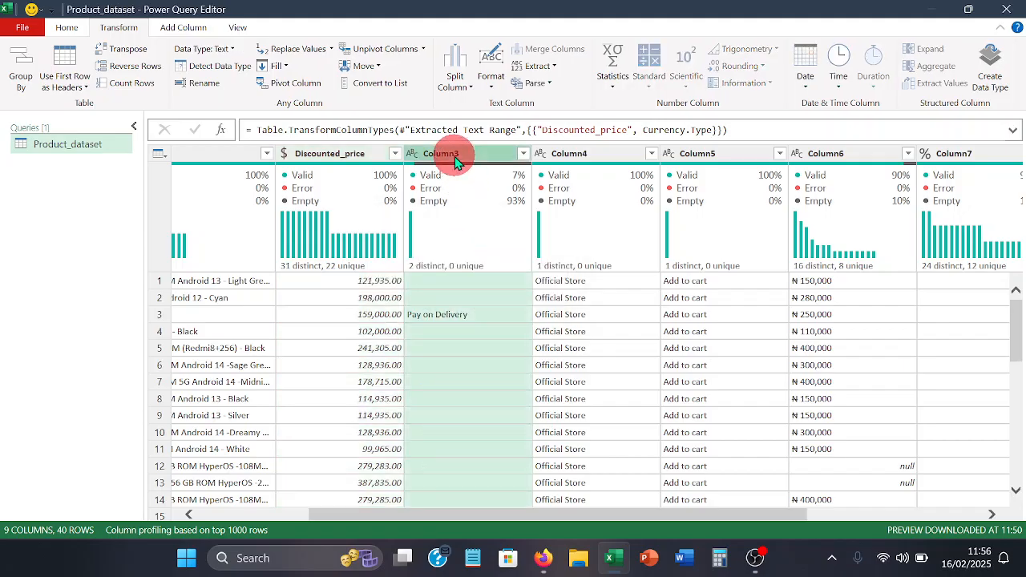
right_click(454, 158)
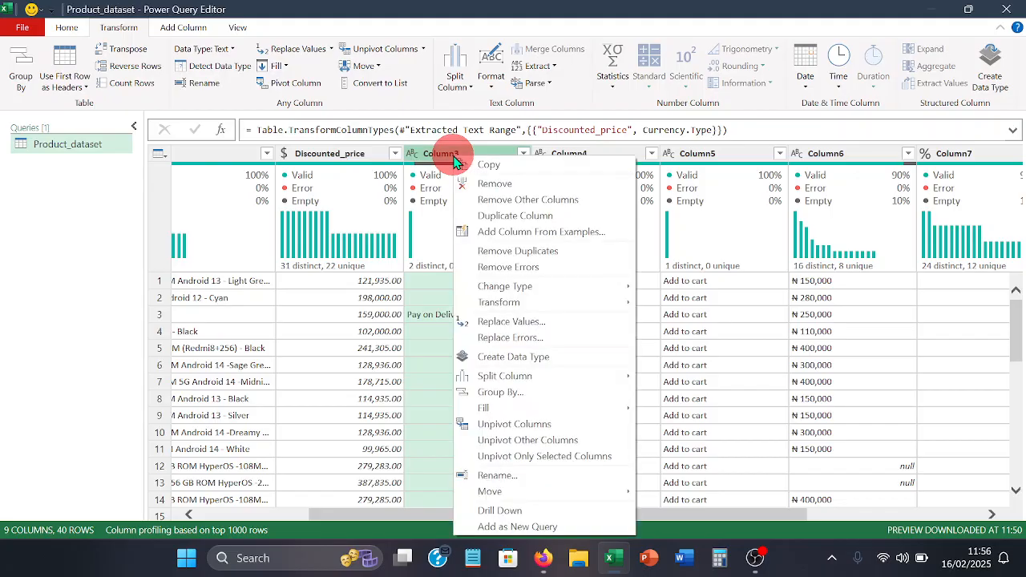
click(459, 184)
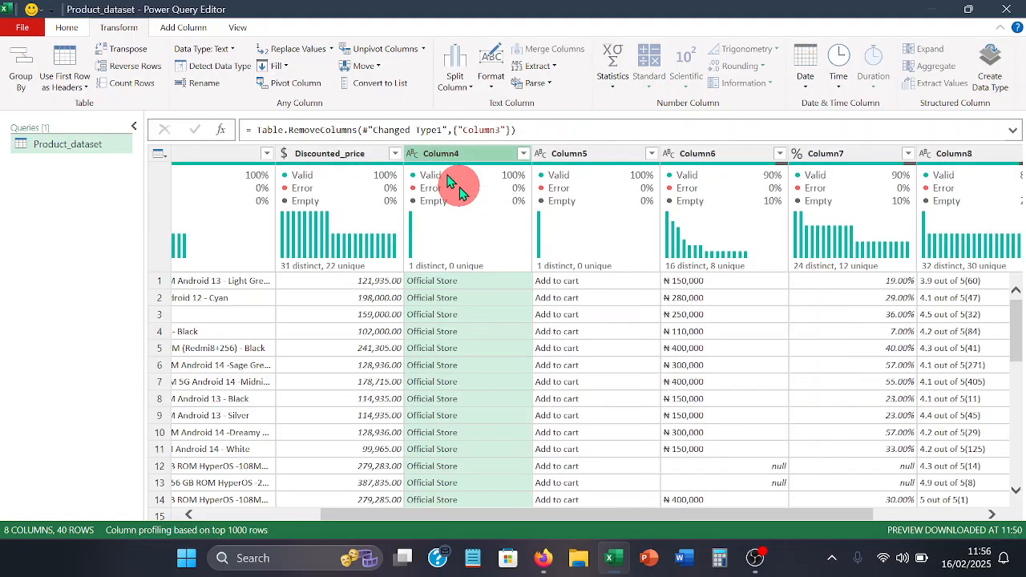
- Rename Column4, which holds the Official Store labels, as Store_type and set its data type to Text
mouse_move(461, 227)
double_click(471, 156)
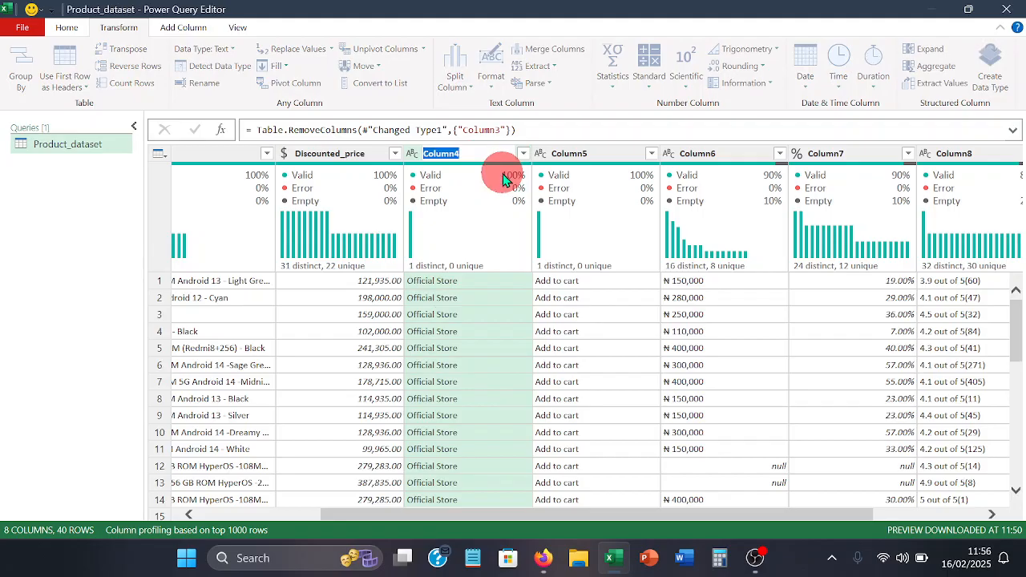
text(S)
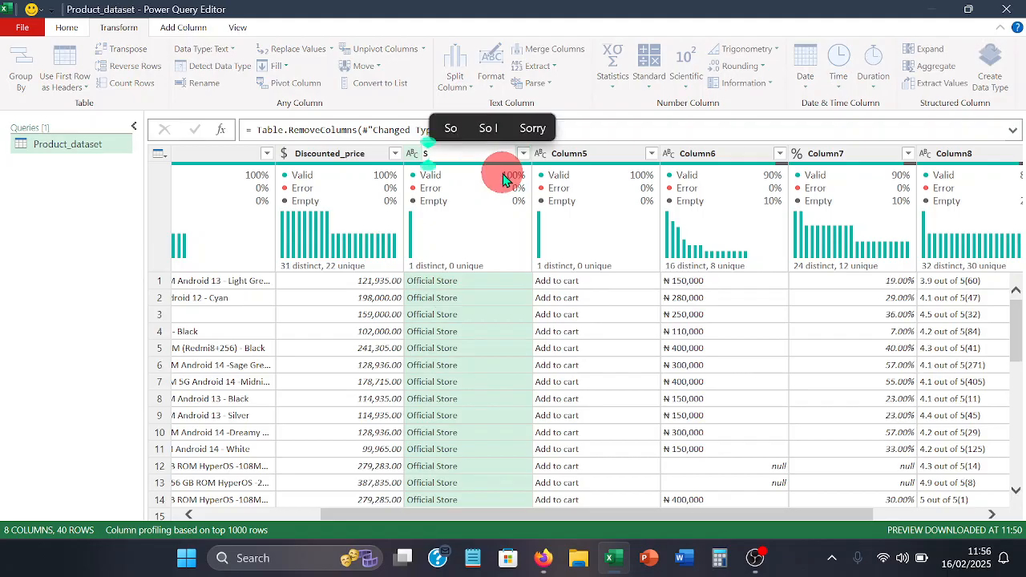
text(tore)
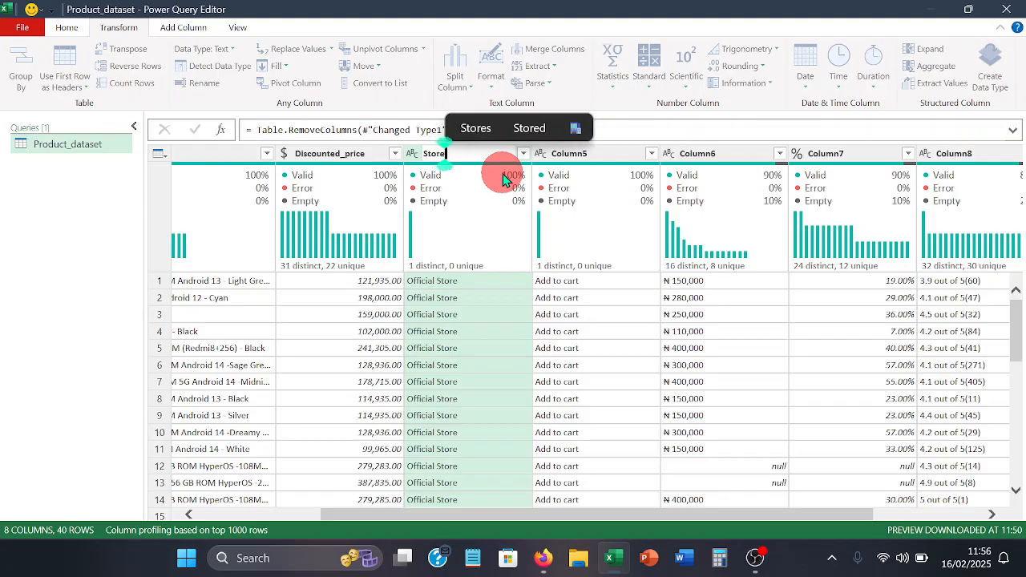
text(_t)
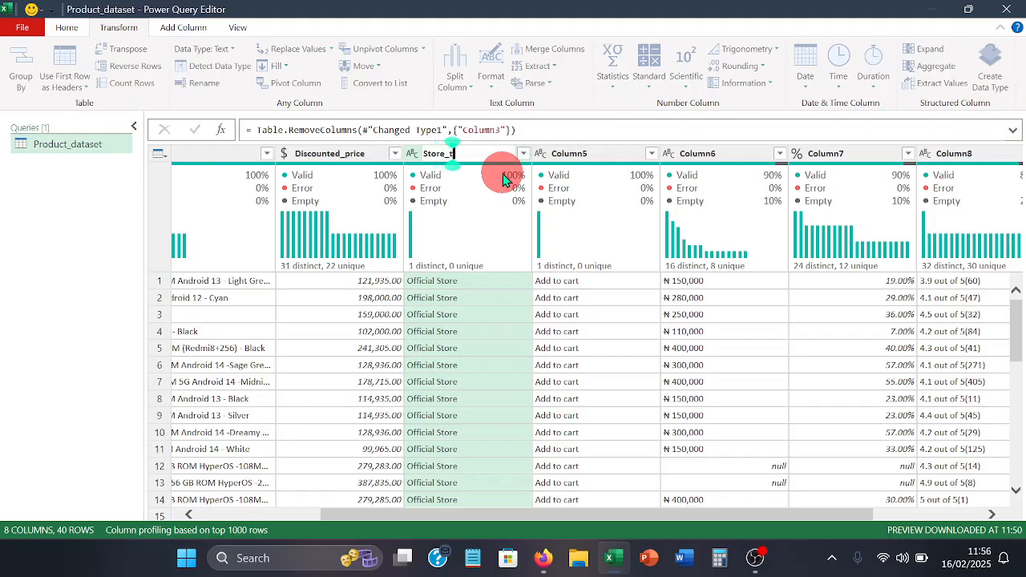
text(ype)
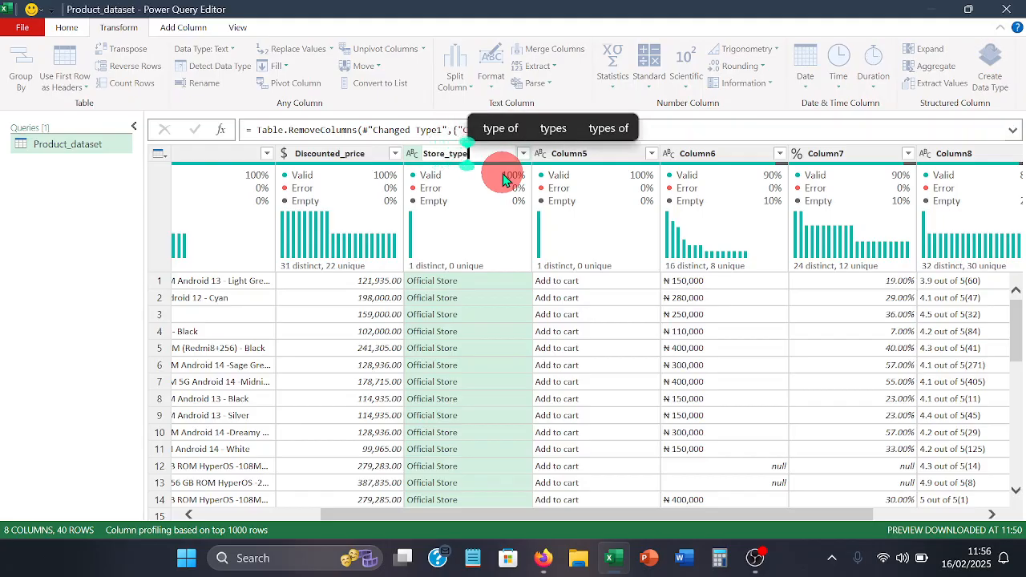
key(Return)
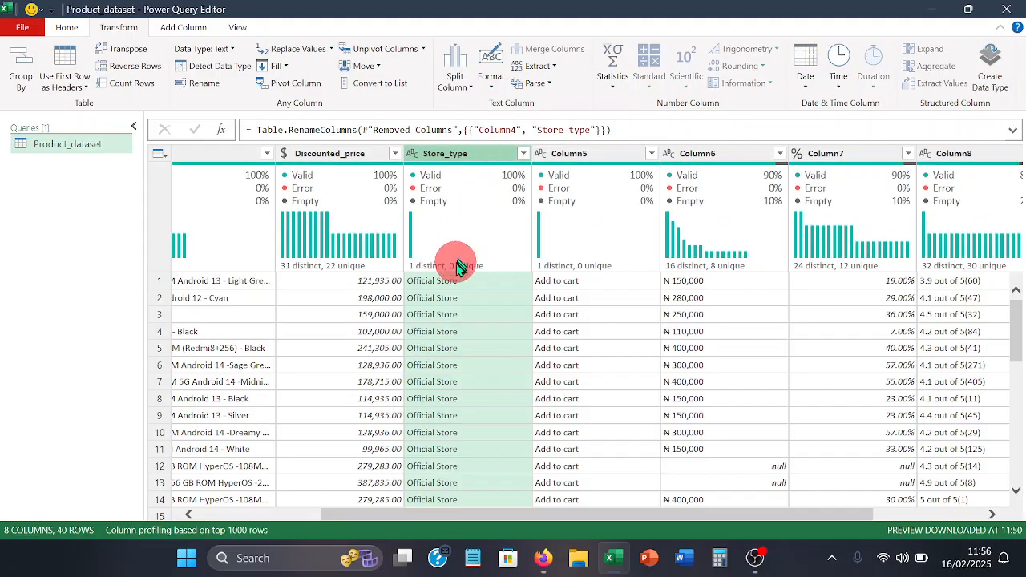
mouse_move(425, 171)
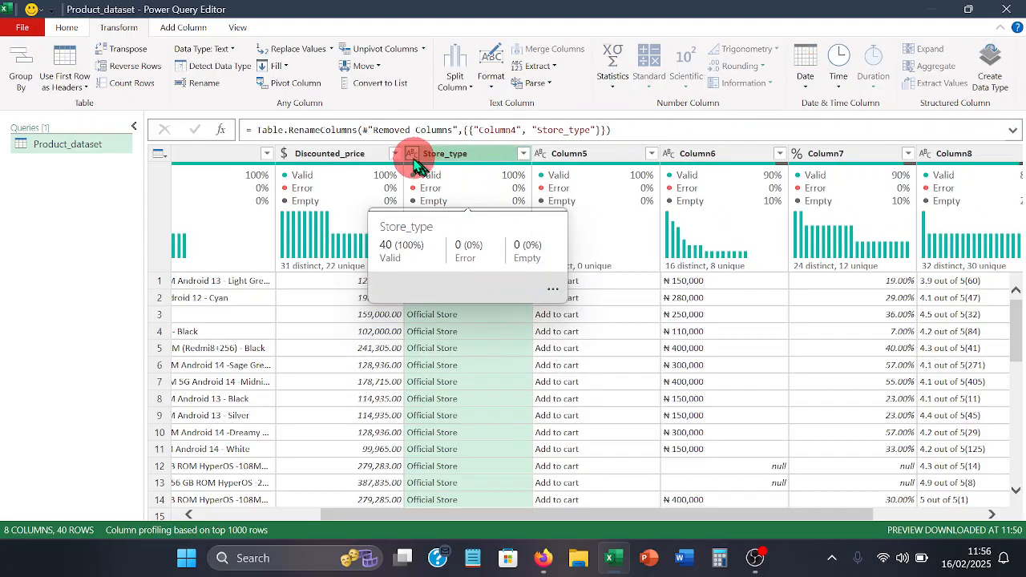
click(413, 155)
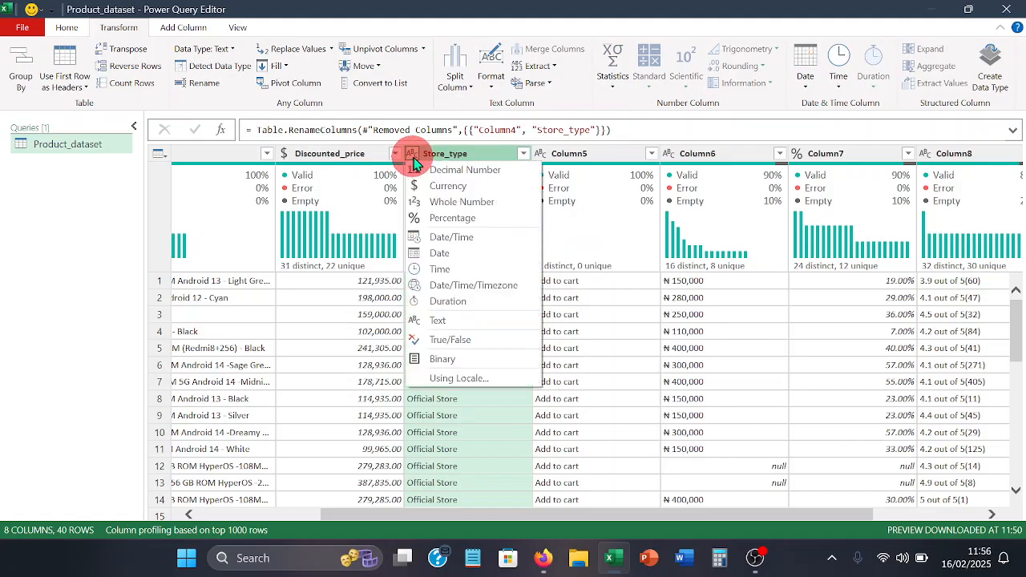
click(487, 325)
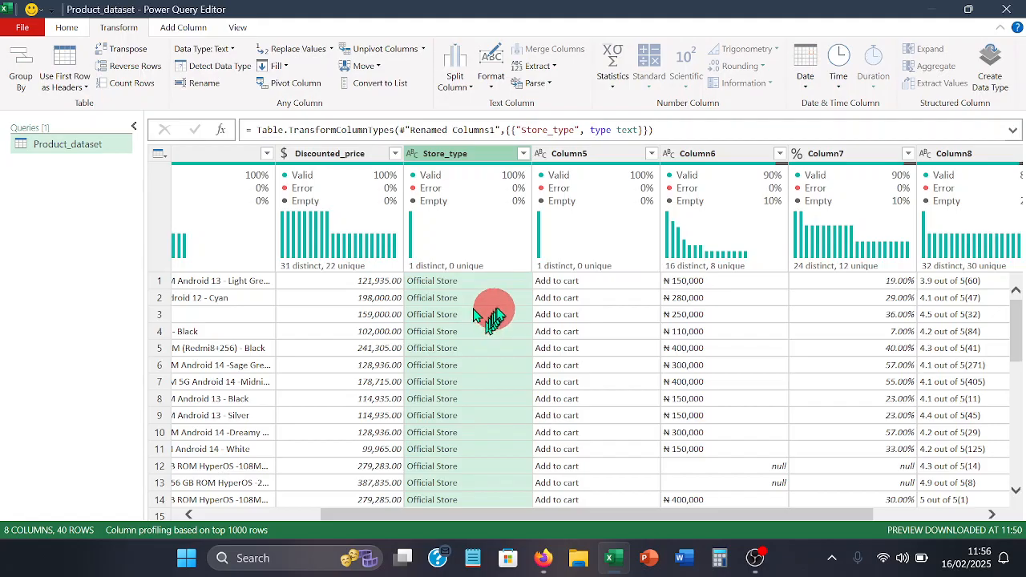
- Remove Column5, which holds only the Add to cart text, from the query
mouse_move(598, 172)
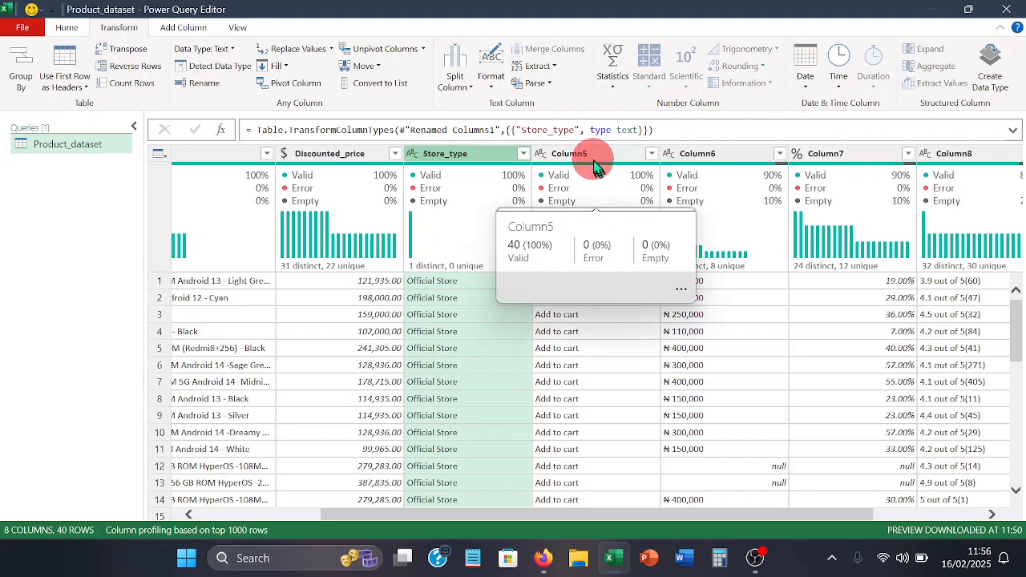
click(591, 155)
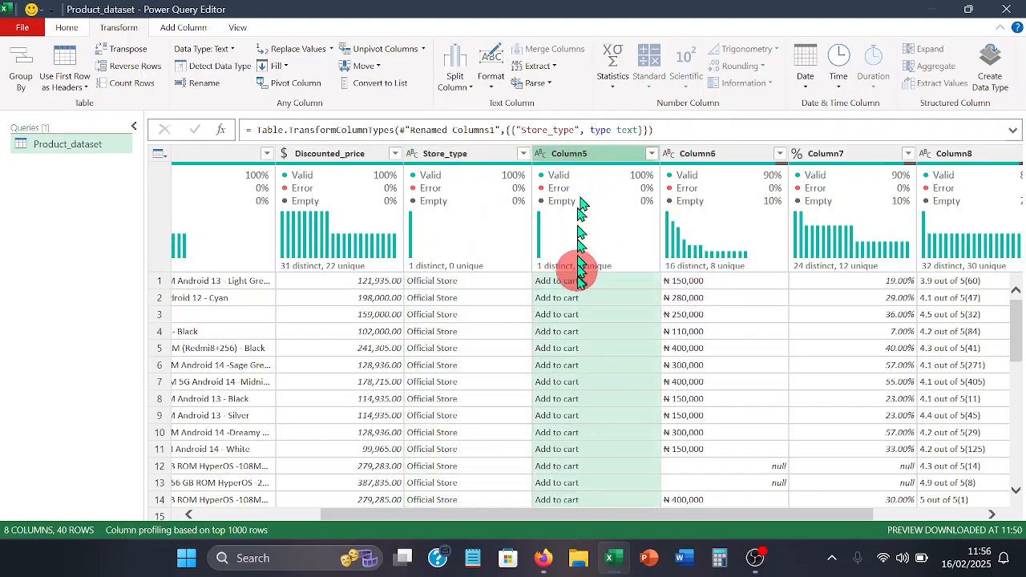
right_click(568, 162)
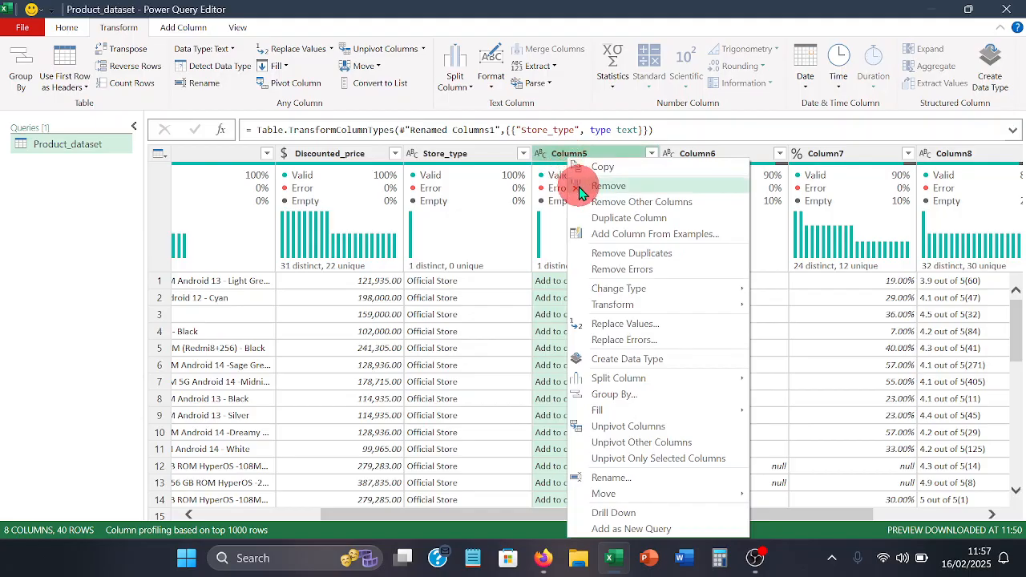
click(582, 189)
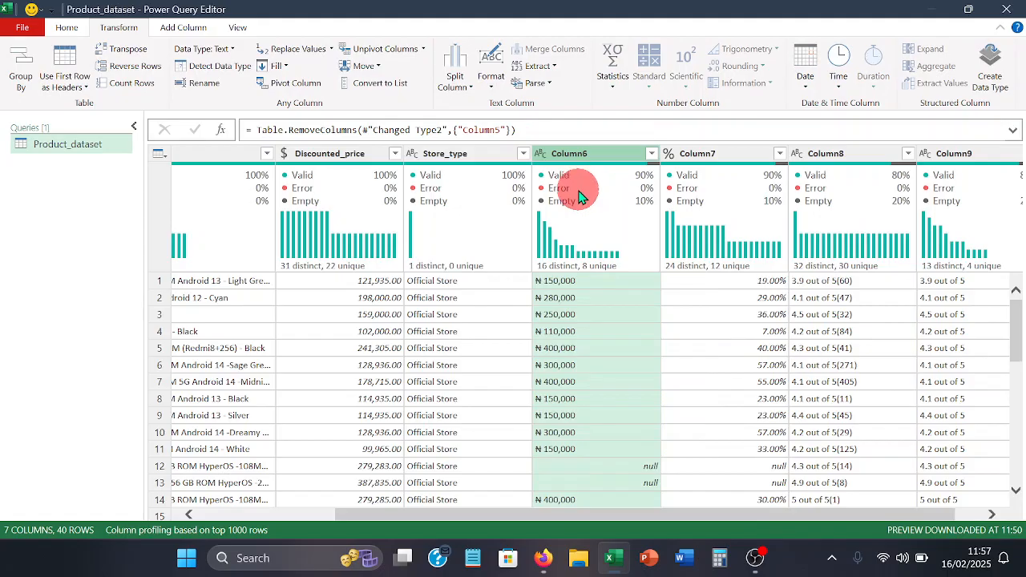
- Check the struck-through prices on the Jumia page in Firefox, return to Power Query Editor, and rename Column6 as Acutua_price
mouse_move(577, 187)
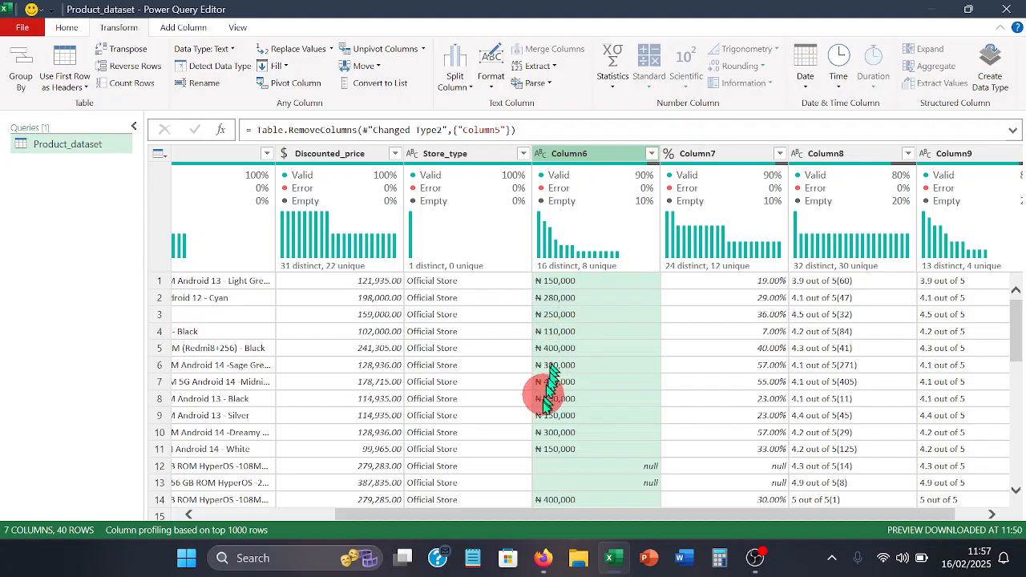
click(544, 560)
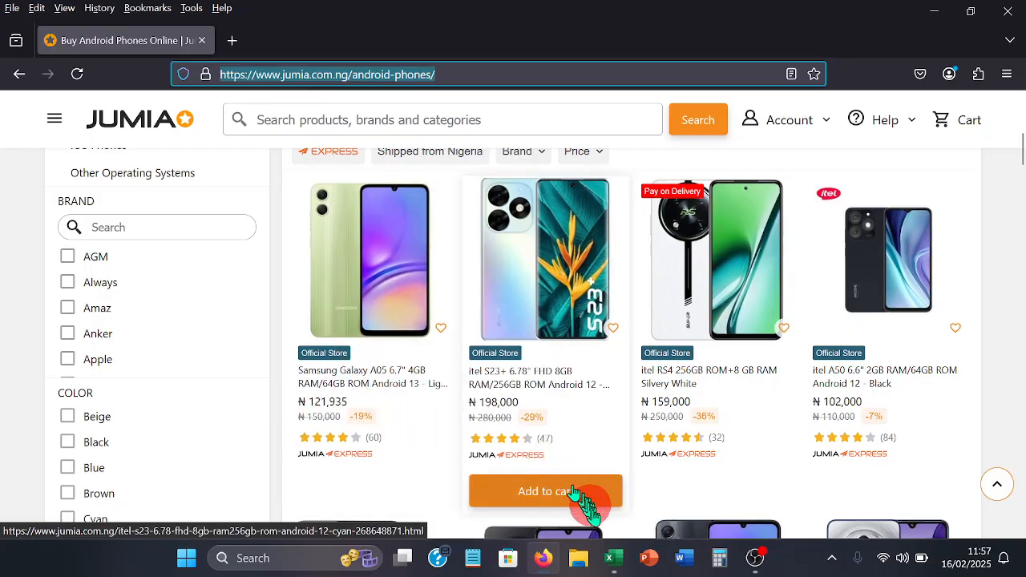
mouse_move(607, 555)
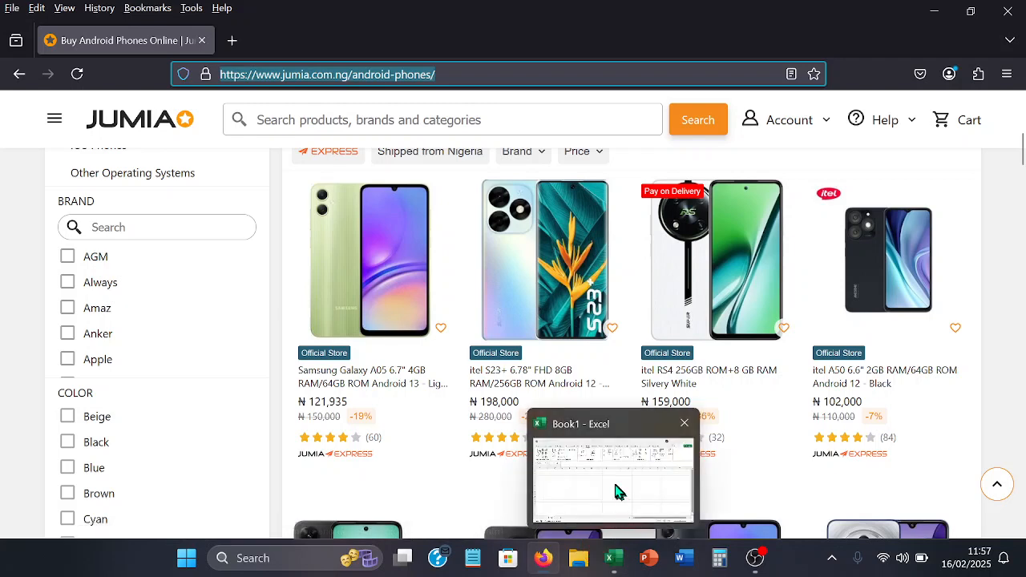
click(616, 490)
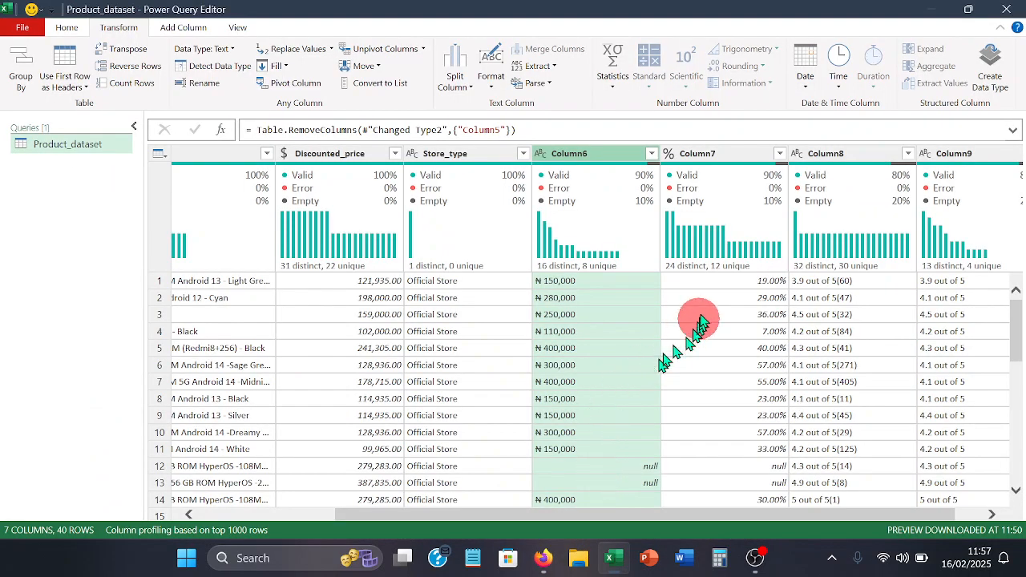
double_click(587, 155)
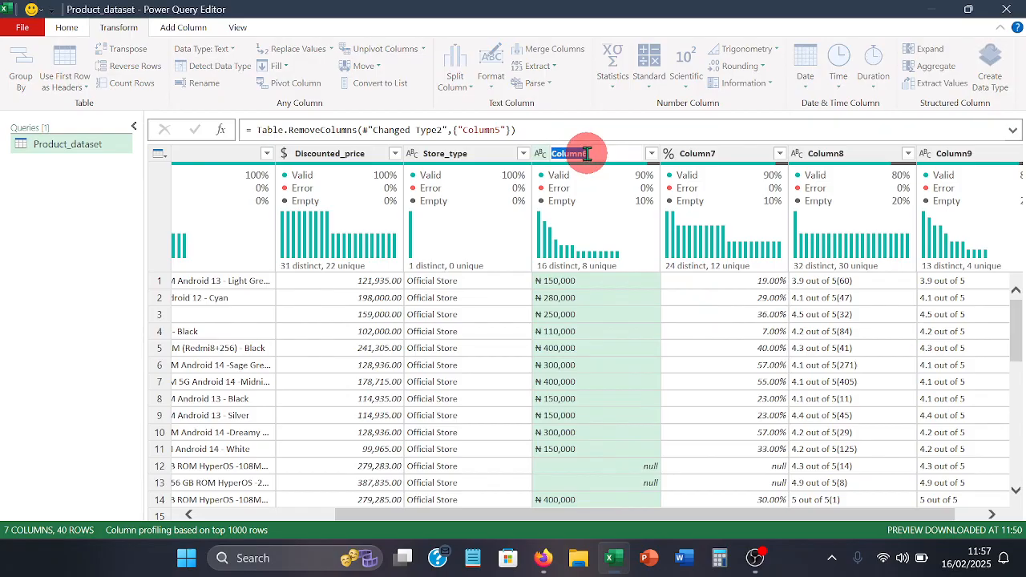
text(Ac)
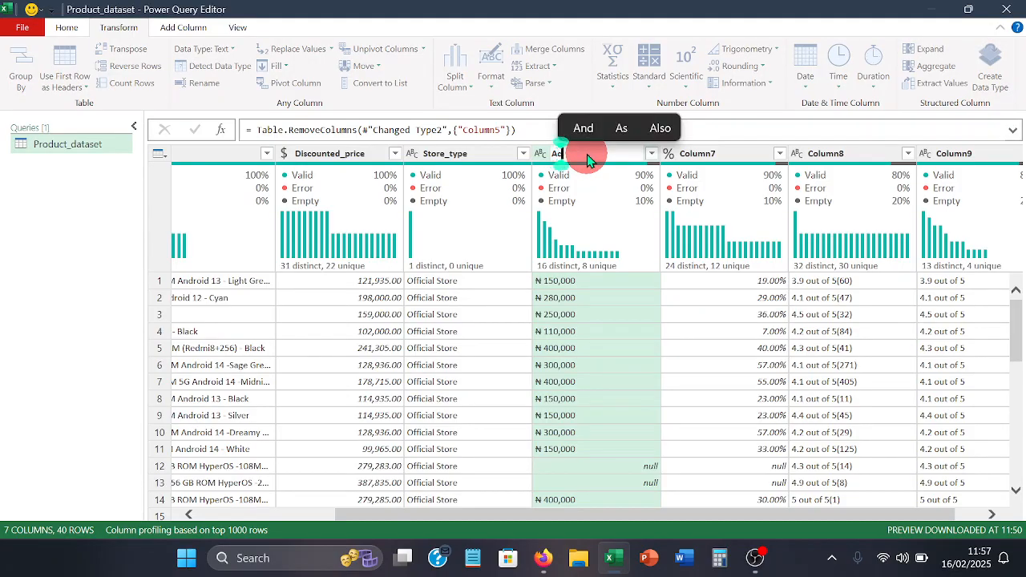
text(utu)
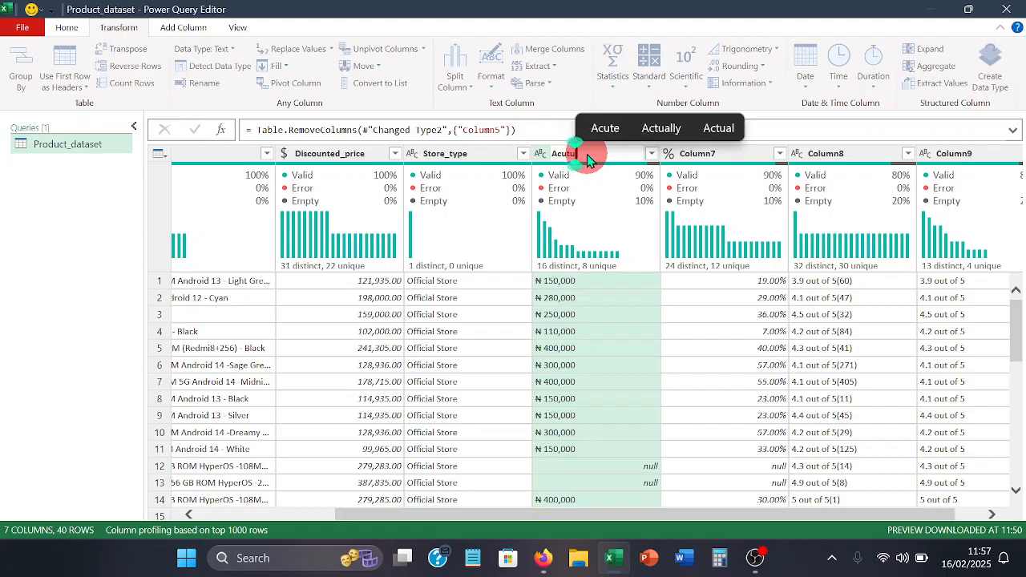
text(el)
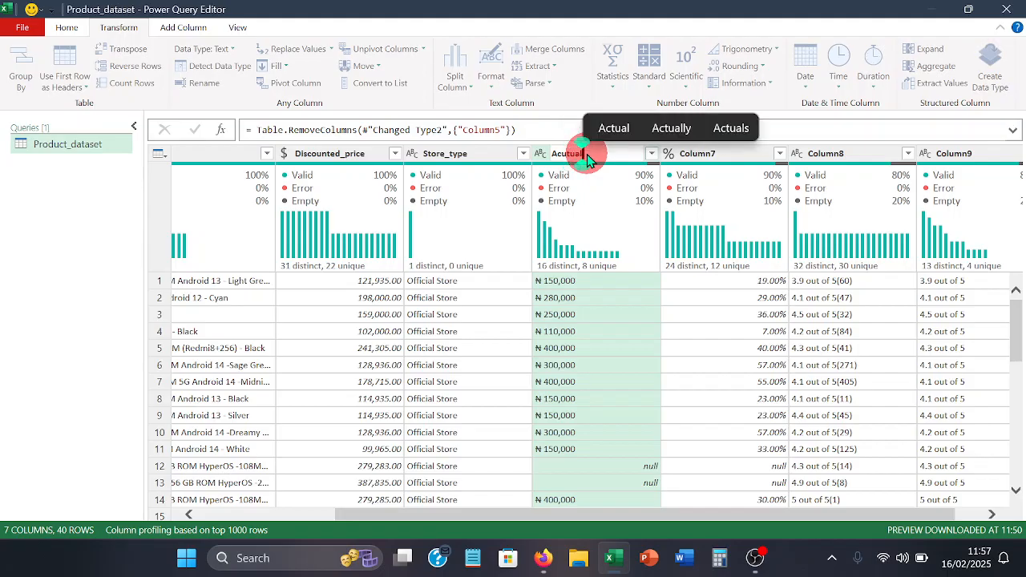
text(_)
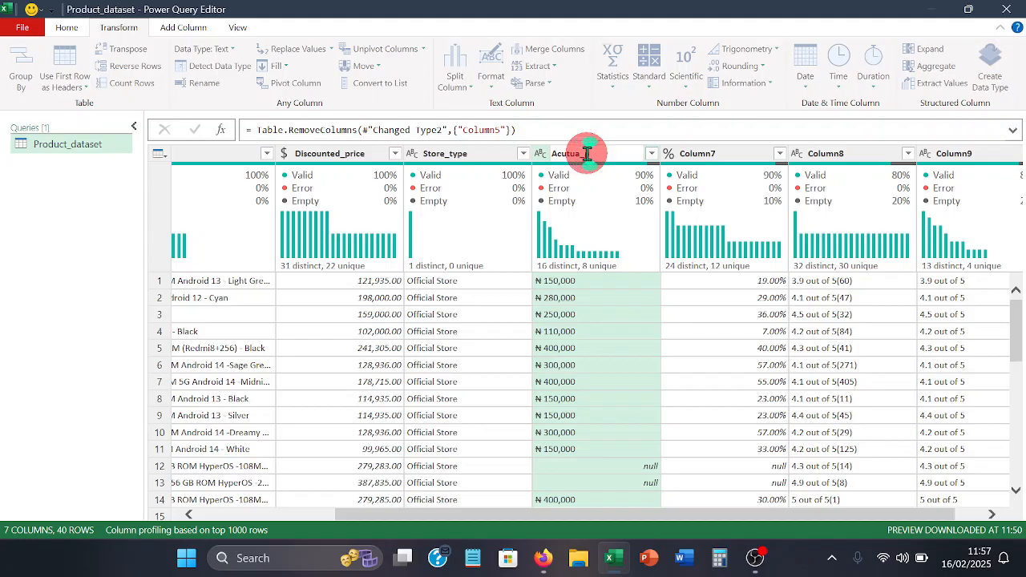
text(Price)
key(Return)
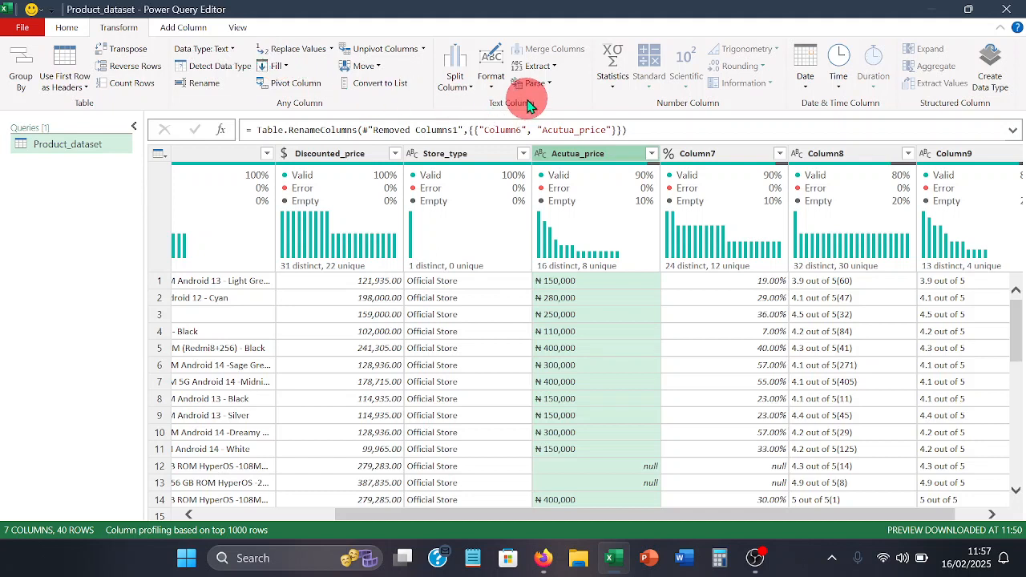
- Extract 9 characters starting at index 2 from the Acutua_price values and set the column's data type to Currency
click(553, 67)
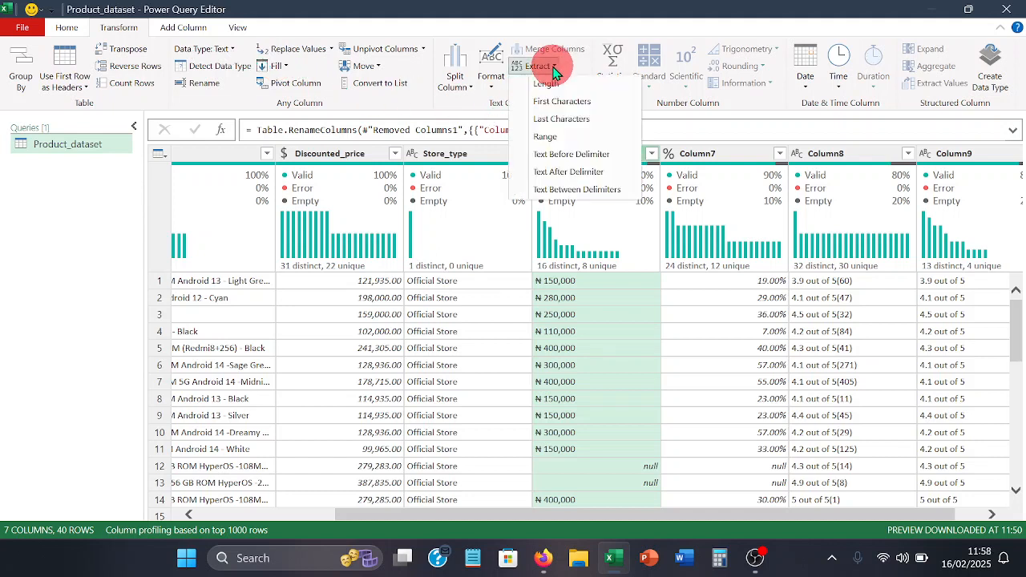
click(557, 136)
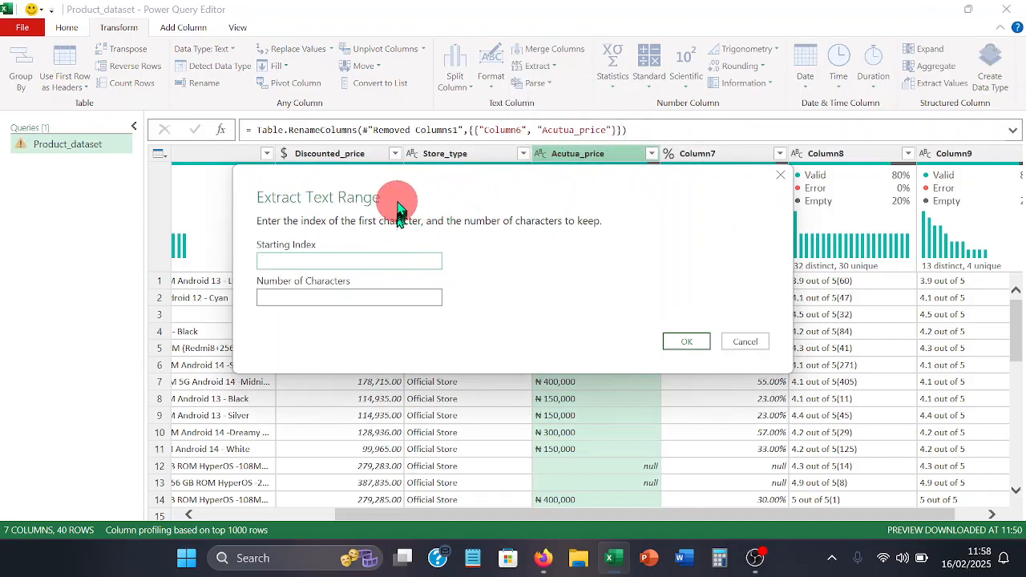
drag(399, 203, 175, 57)
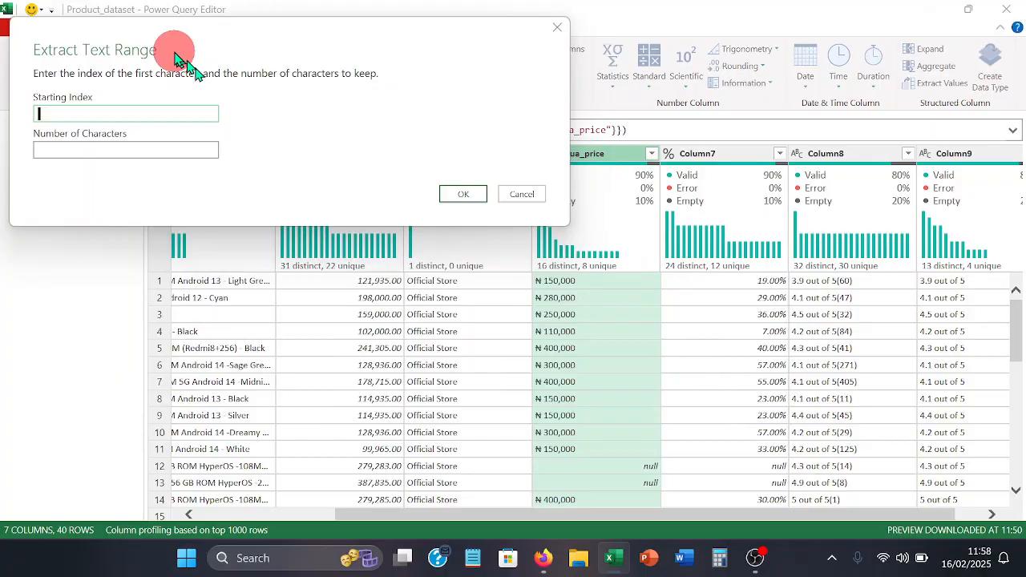
click(174, 117)
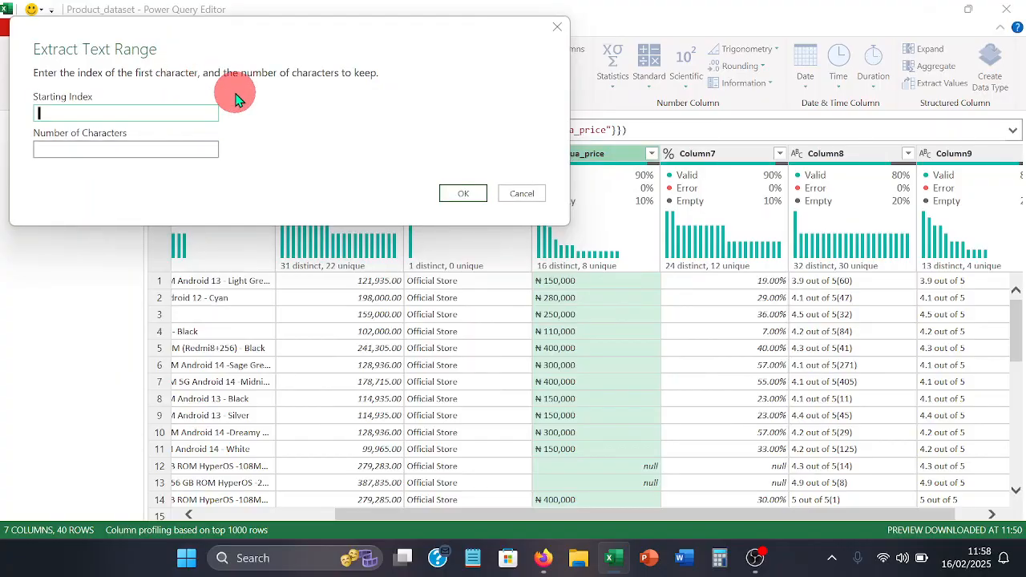
text(2)
key(Tab)
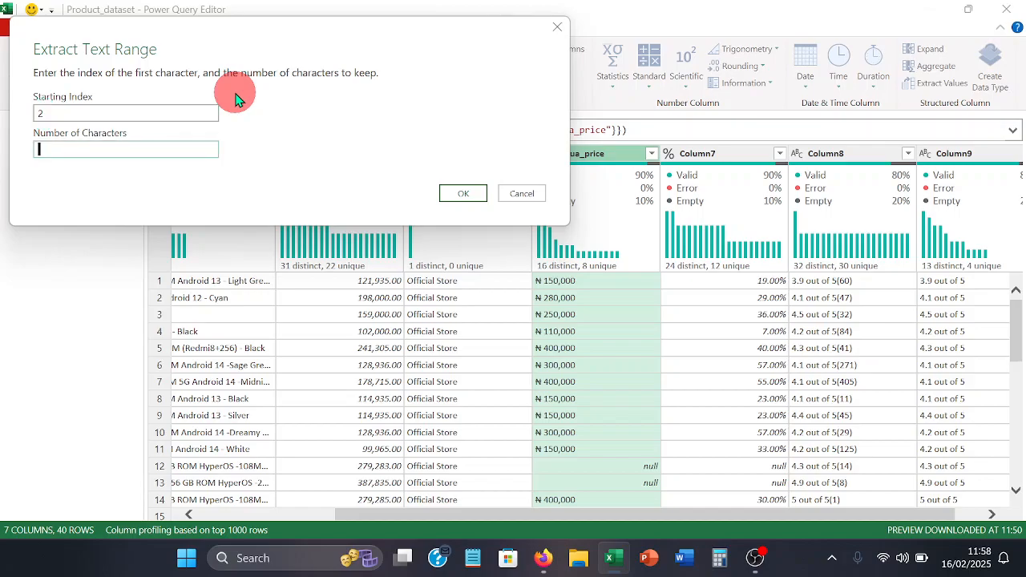
text(9)
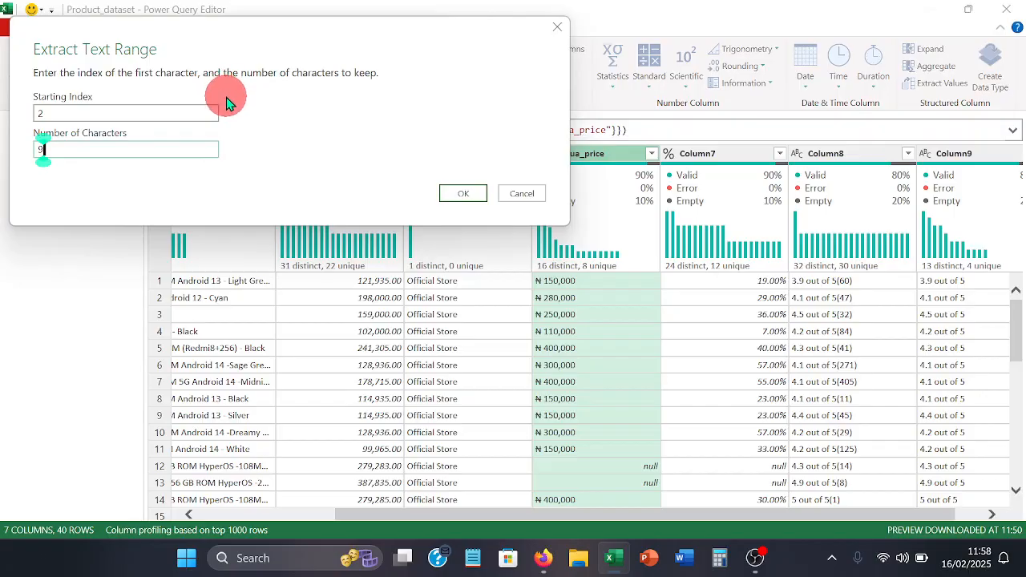
click(478, 195)
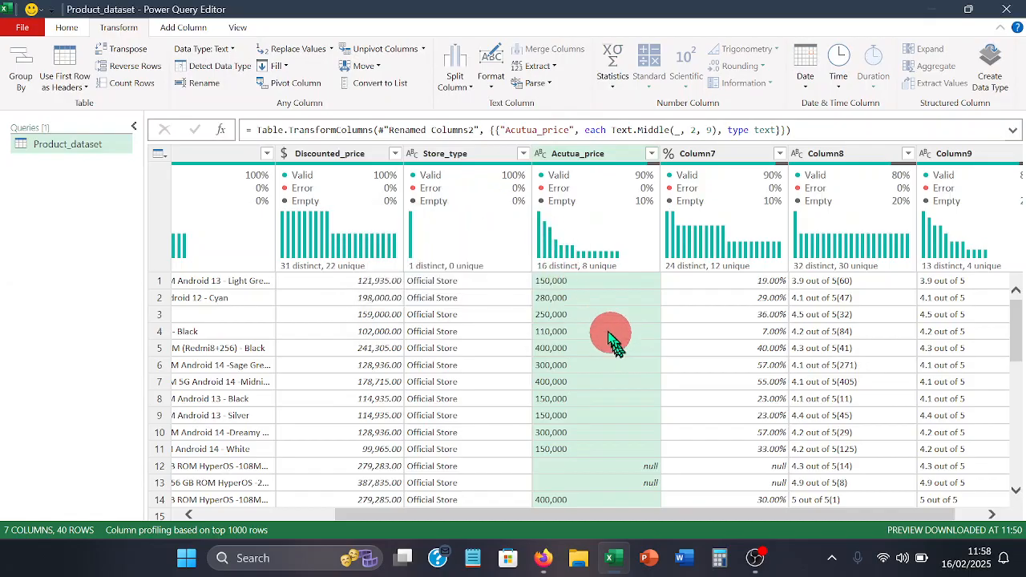
click(542, 164)
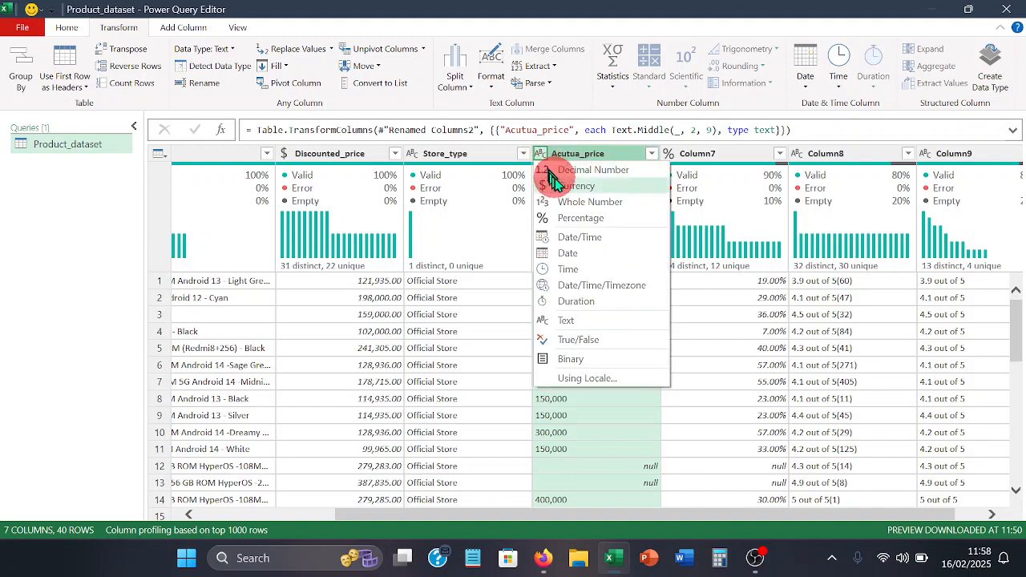
click(559, 186)
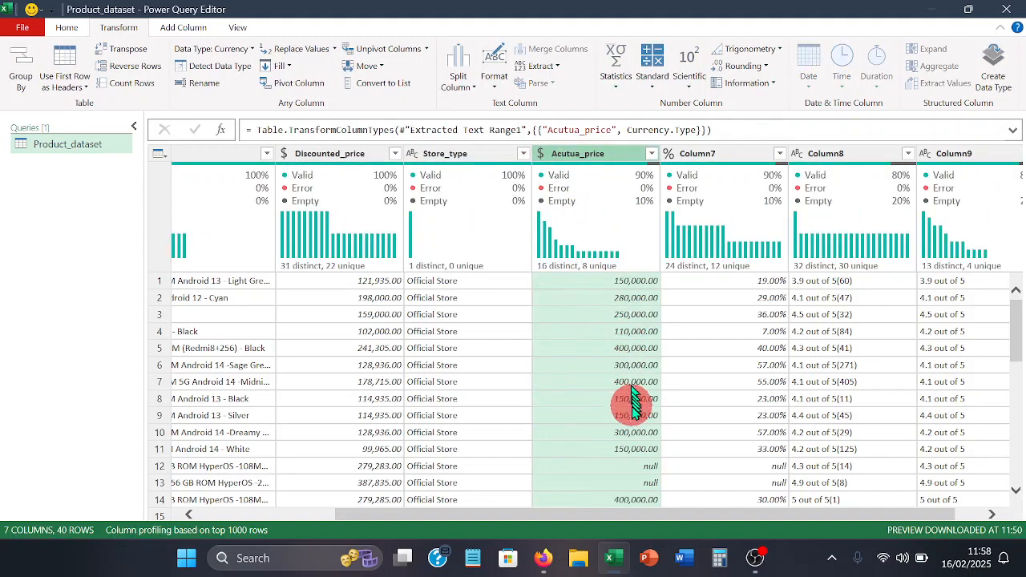
- Replace the null values in the Acutua_price column with 0
click(613, 464)
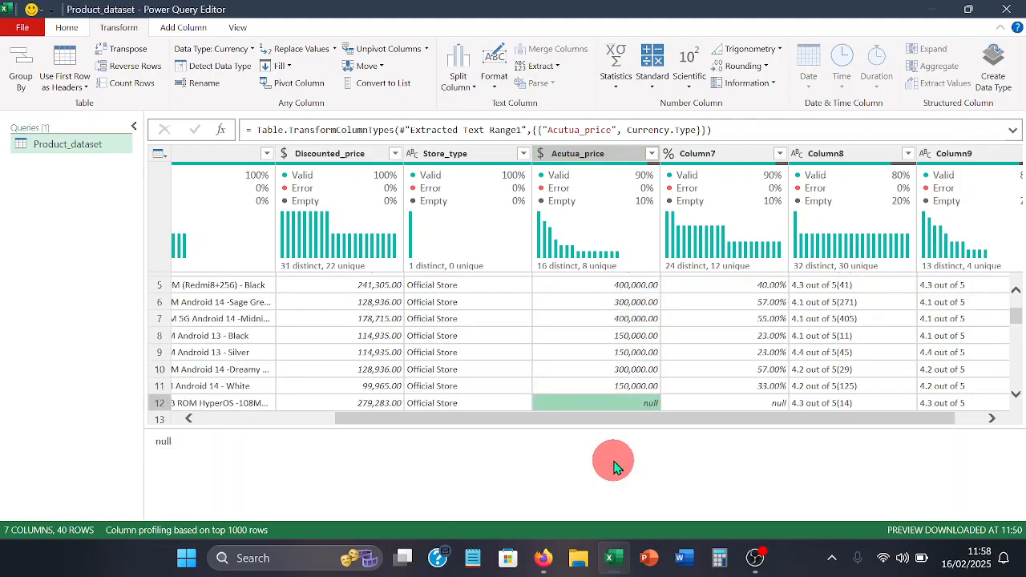
right_click(595, 405)
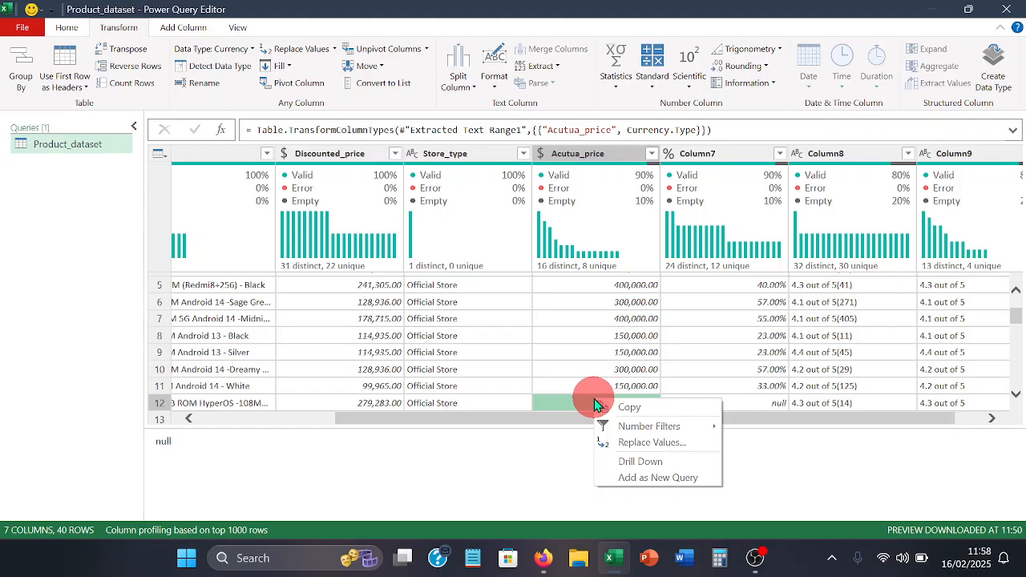
click(625, 437)
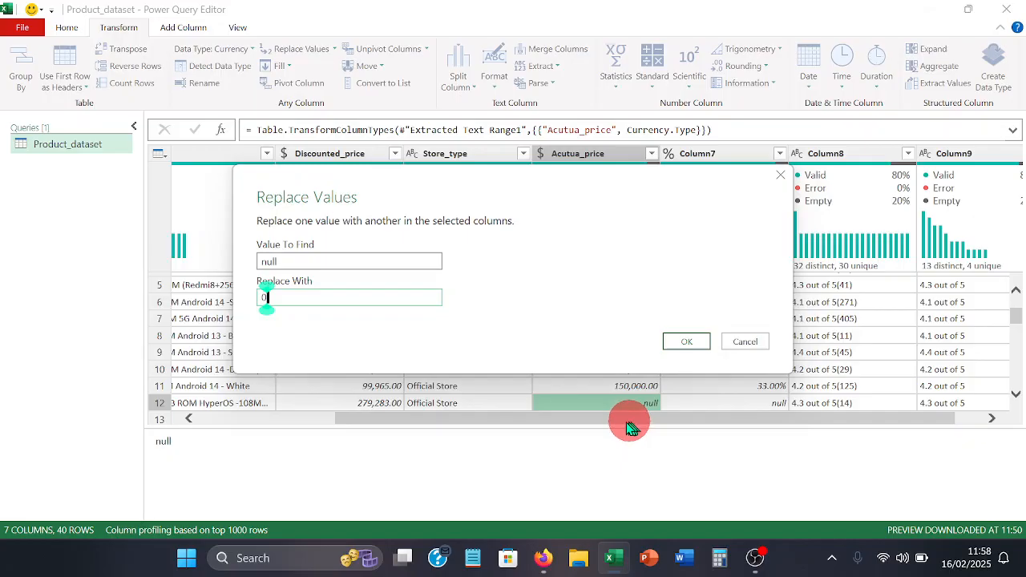
click(686, 343)
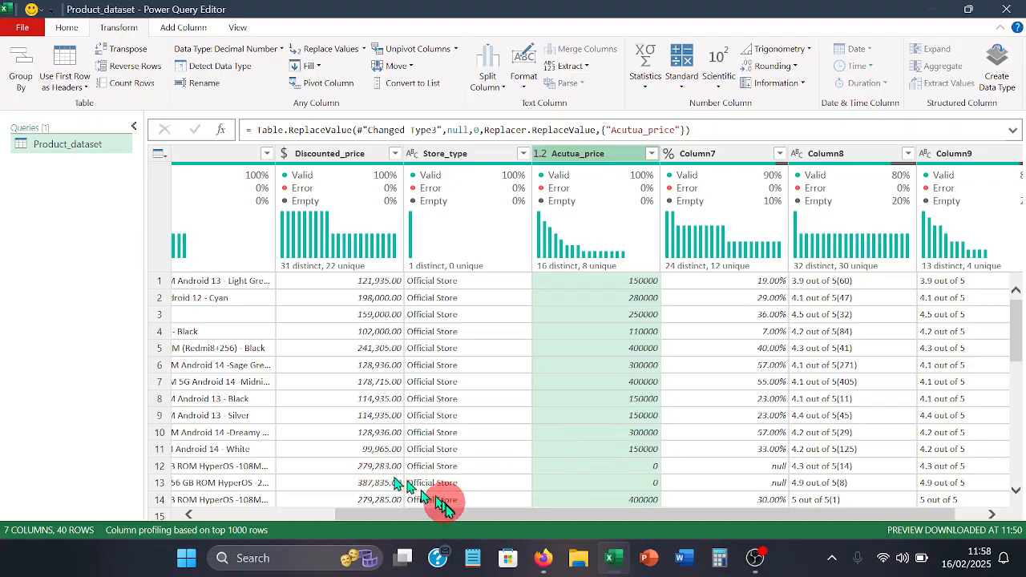
- Rename Column7, which holds the percentage values, as Percentag_discount
drag(457, 513, 316, 522)
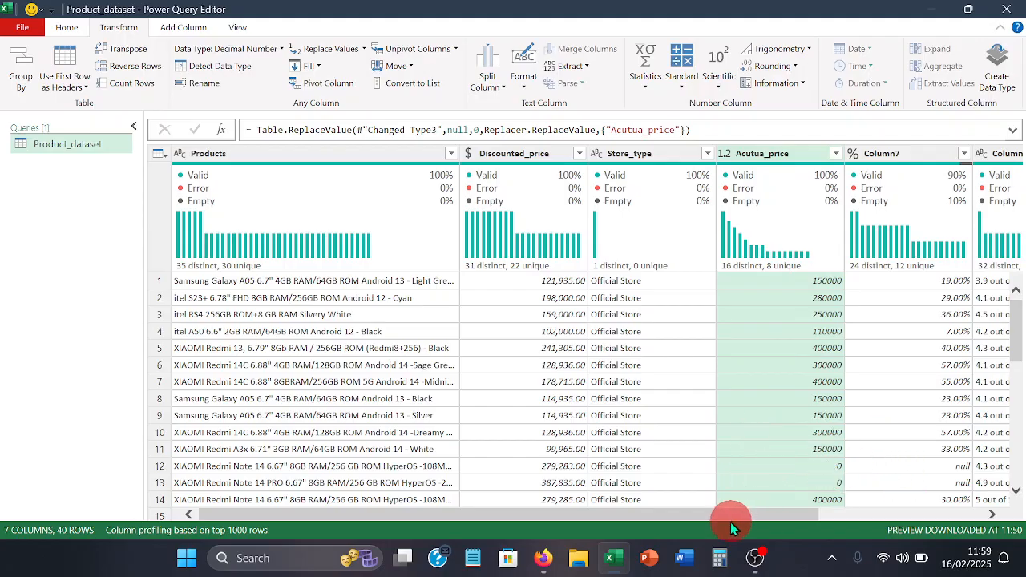
drag(725, 518, 894, 510)
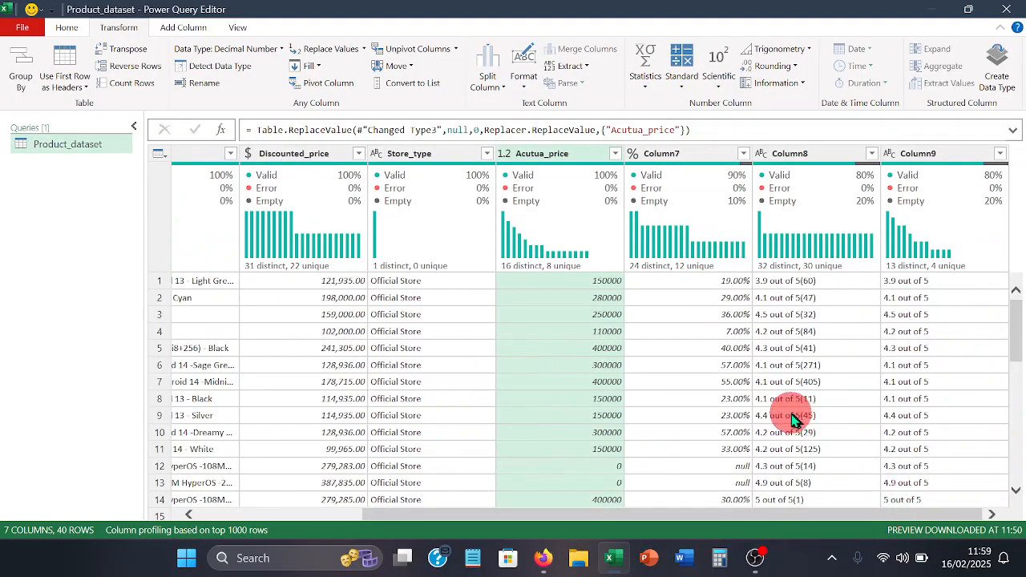
double_click(678, 152)
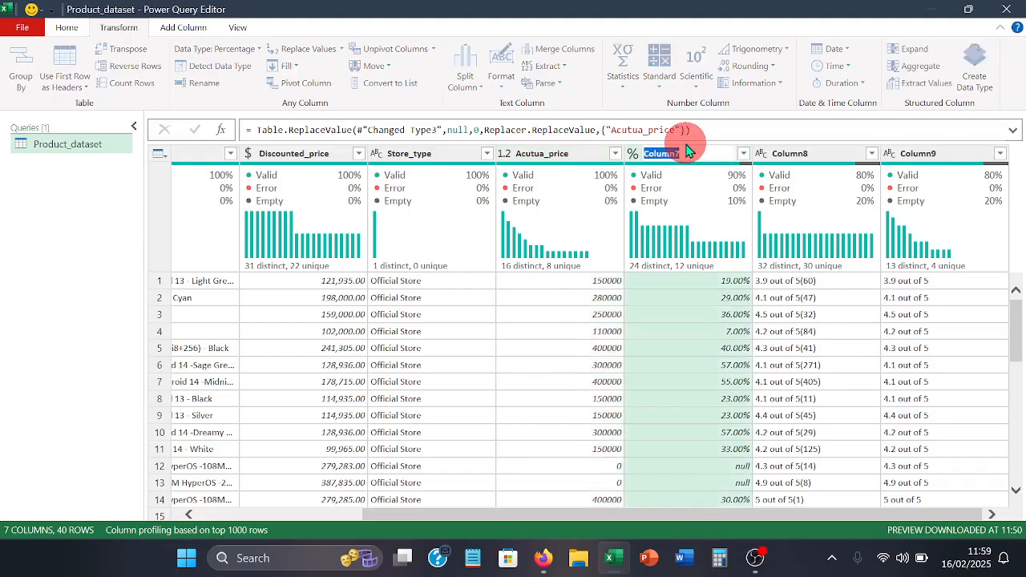
text(P)
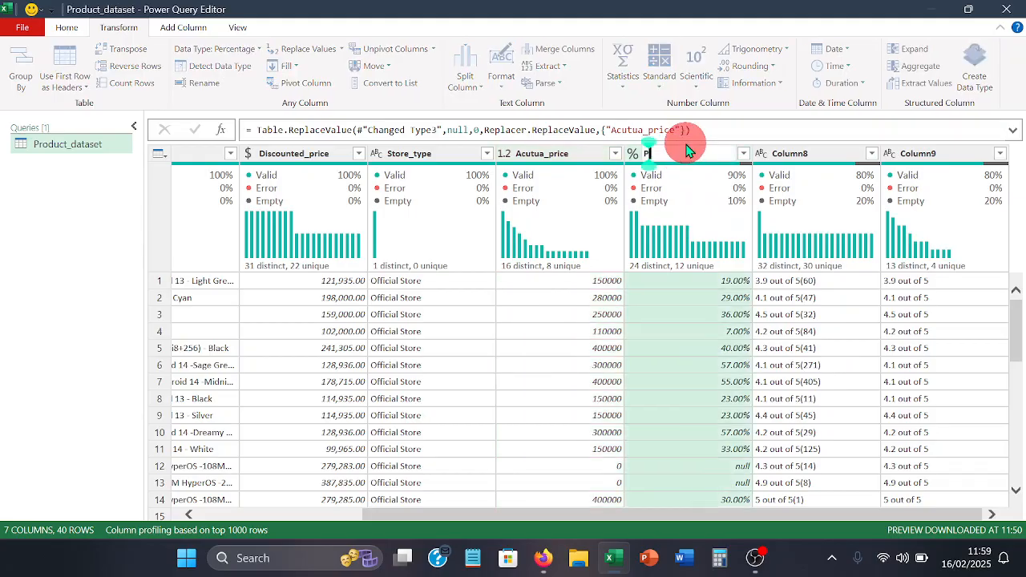
text(er)
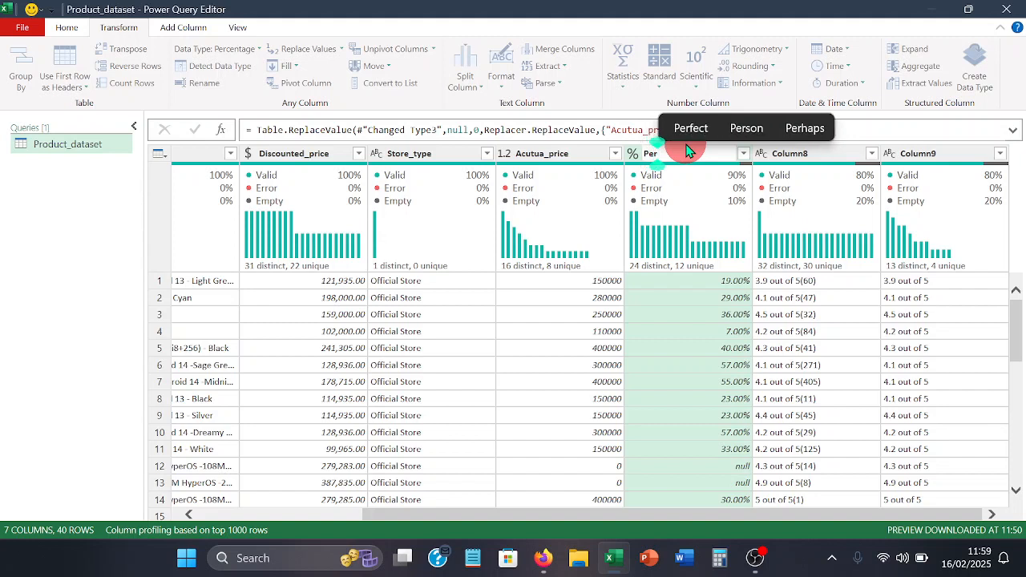
text(cent)
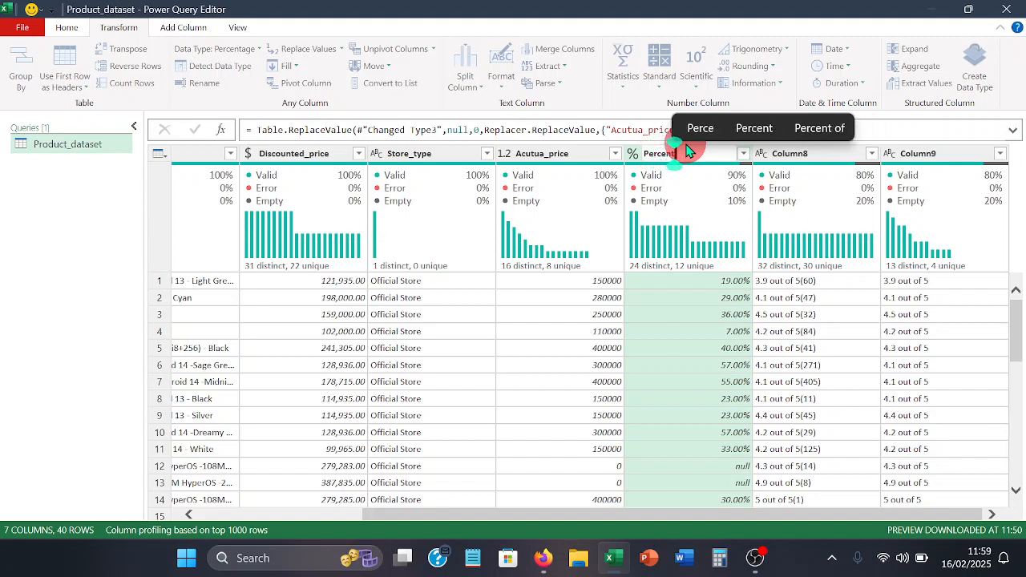
text(ag)
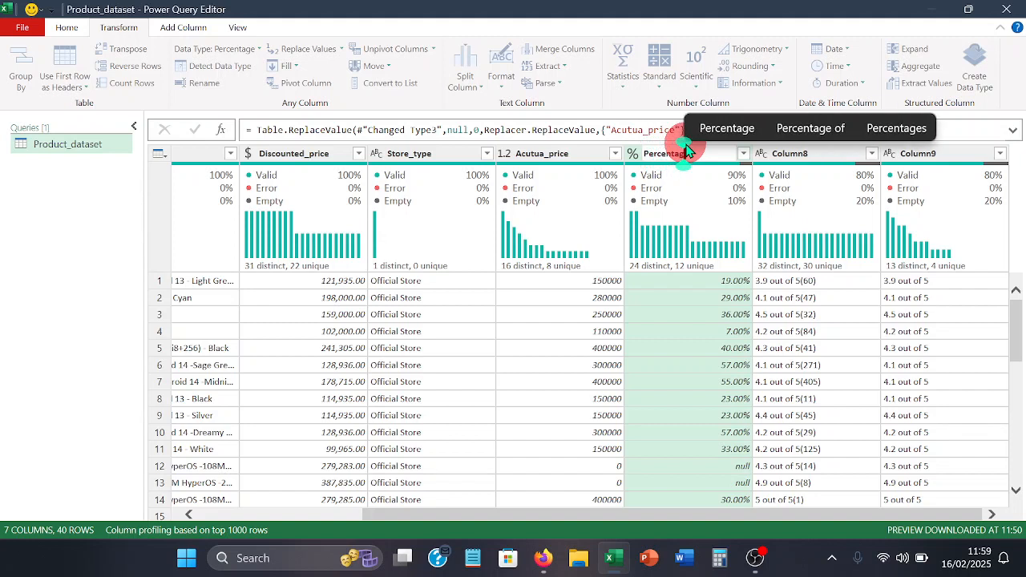
text(e disc)
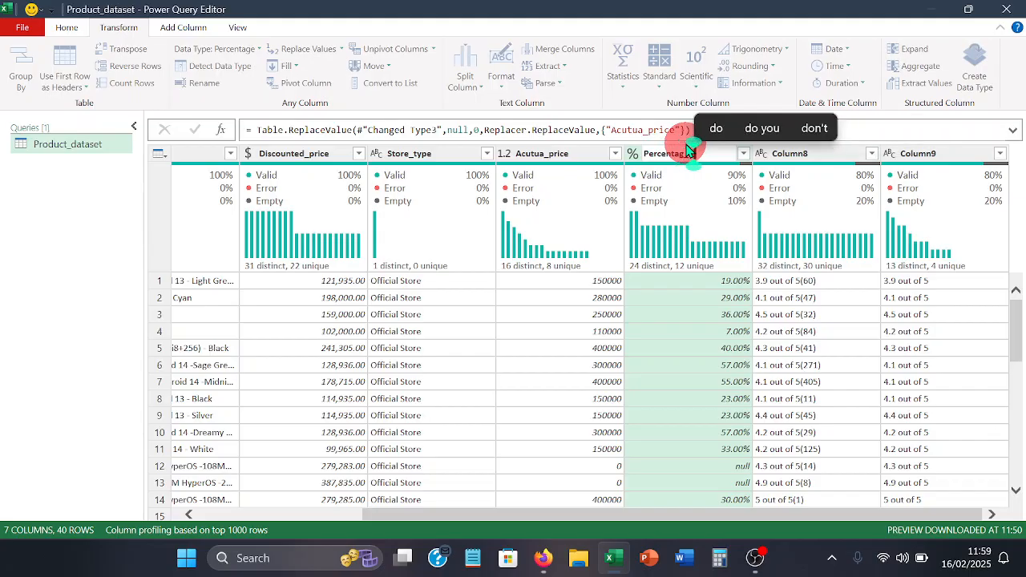
text(ount)
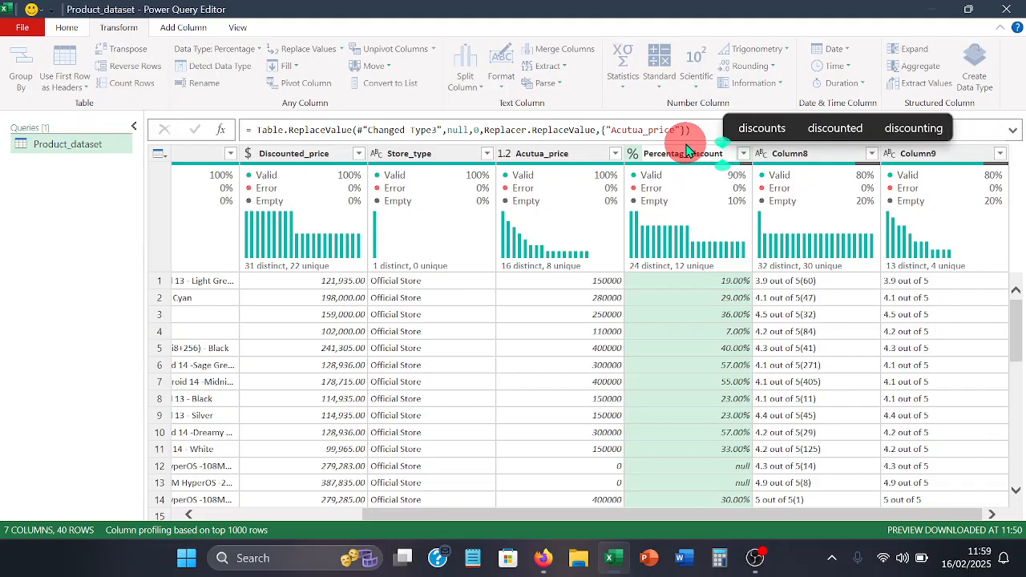
key(Return)
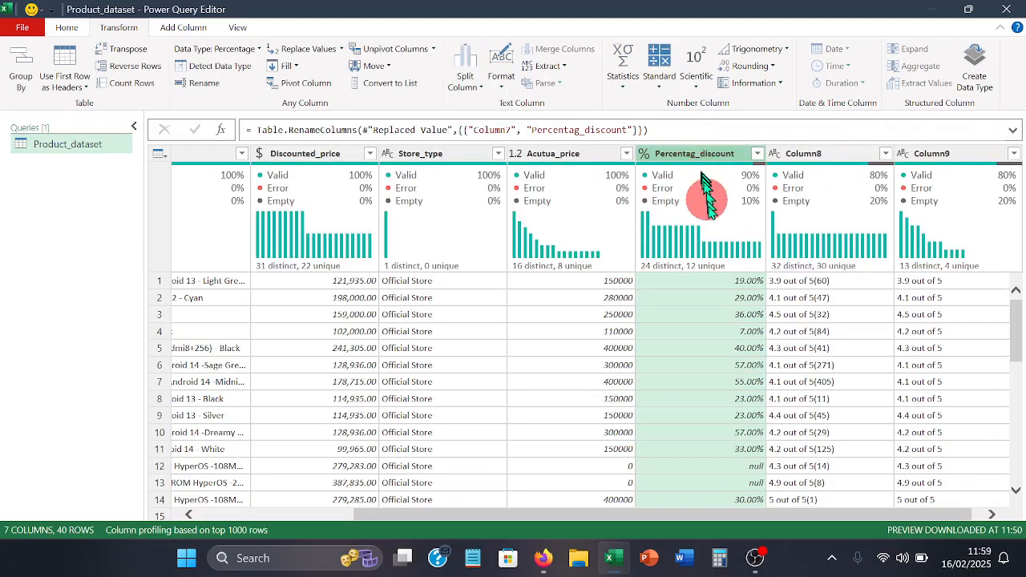
- Replace the null values in the Percentag_discount column with 0 and set its data type to Percentage
mouse_move(695, 228)
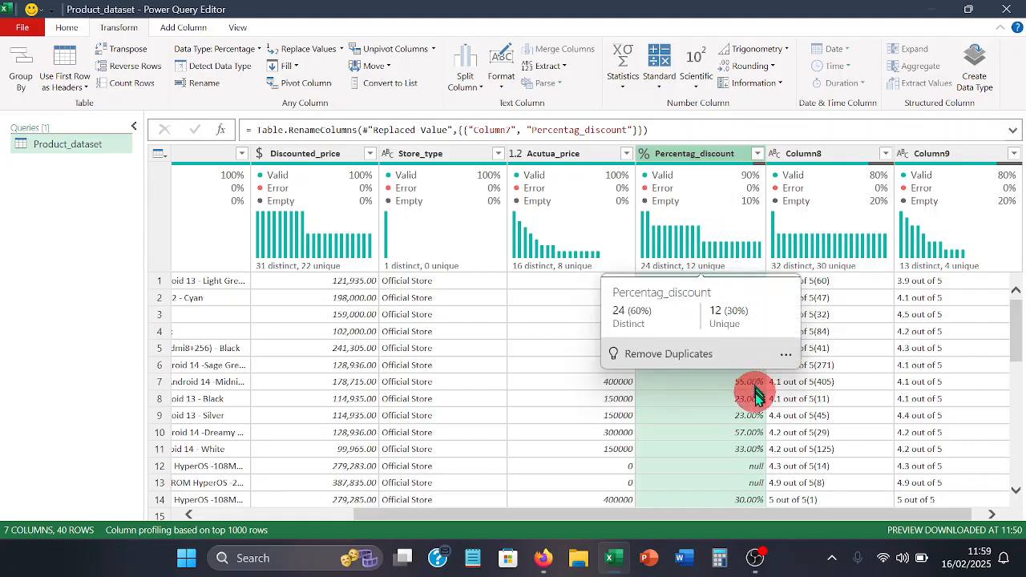
click(725, 465)
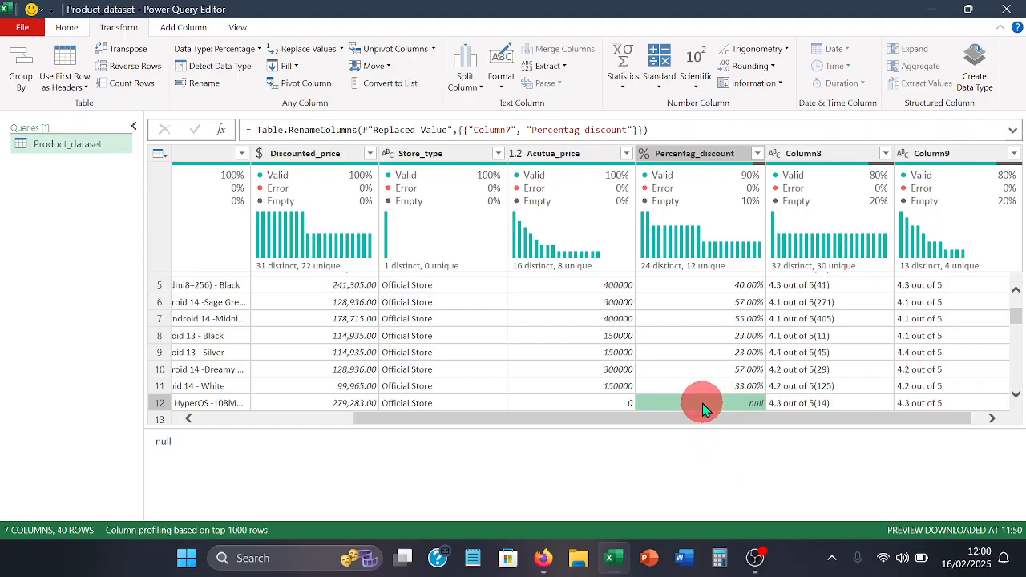
right_click(704, 403)
click(726, 448)
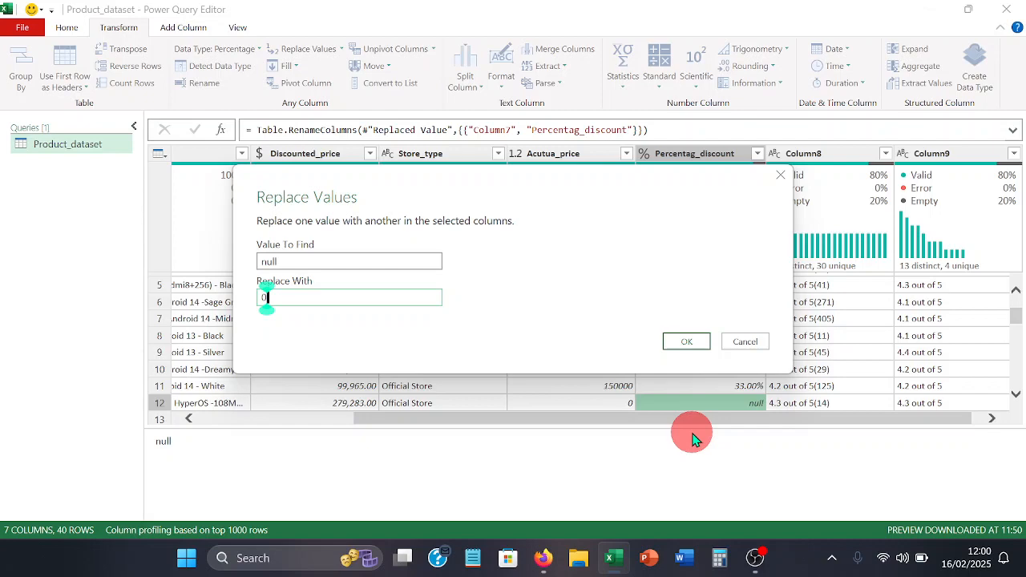
click(694, 345)
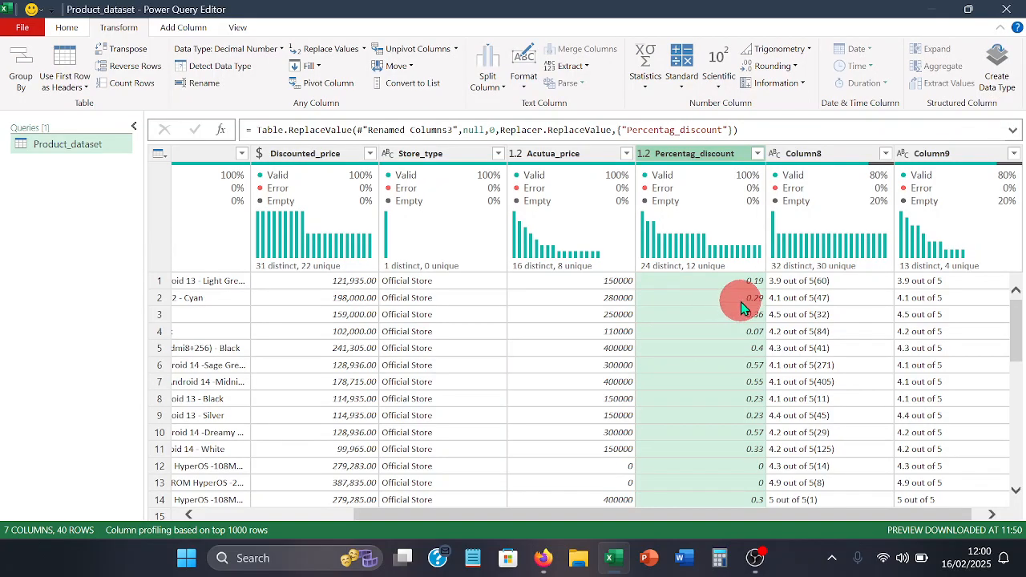
click(648, 156)
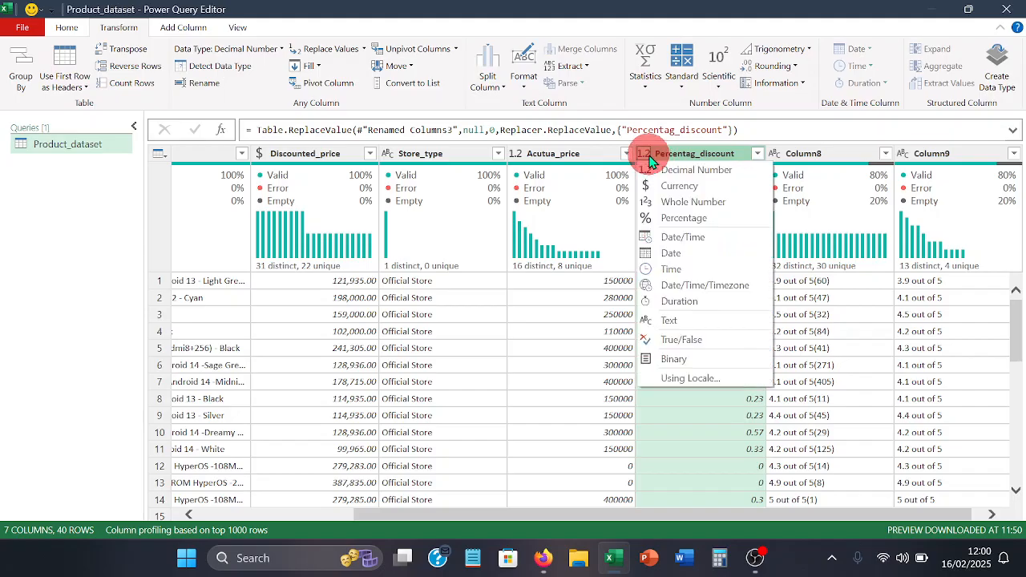
click(680, 218)
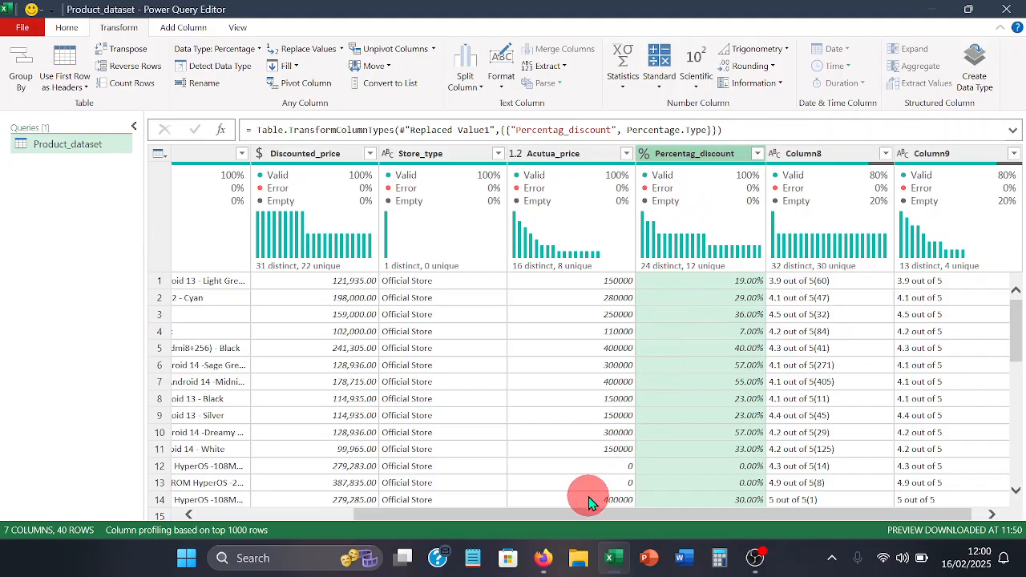
- Remove Column8, which holds the ratings combined with bracketed review counts, from the query
drag(570, 512, 585, 519)
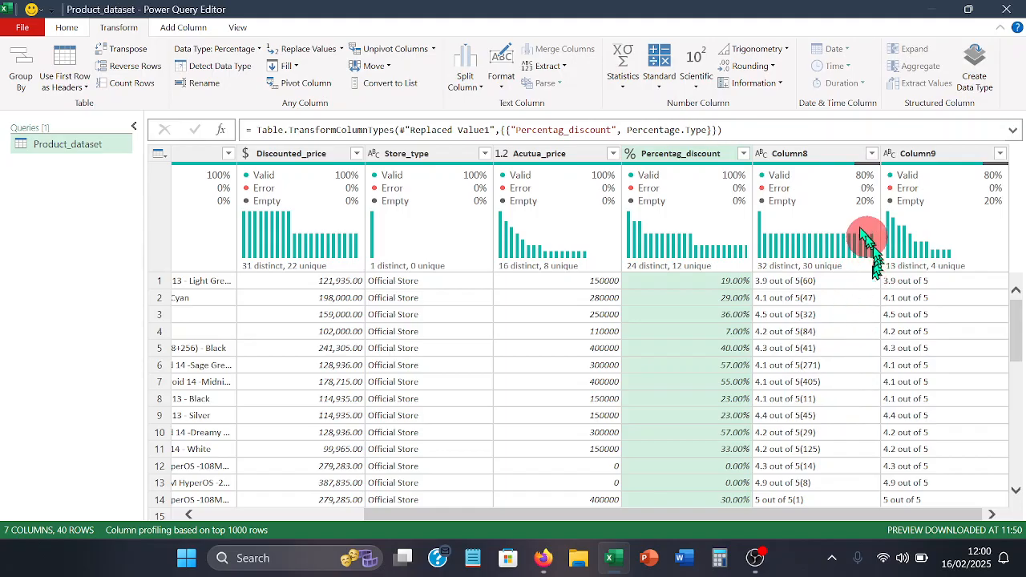
click(799, 163)
right_click(801, 162)
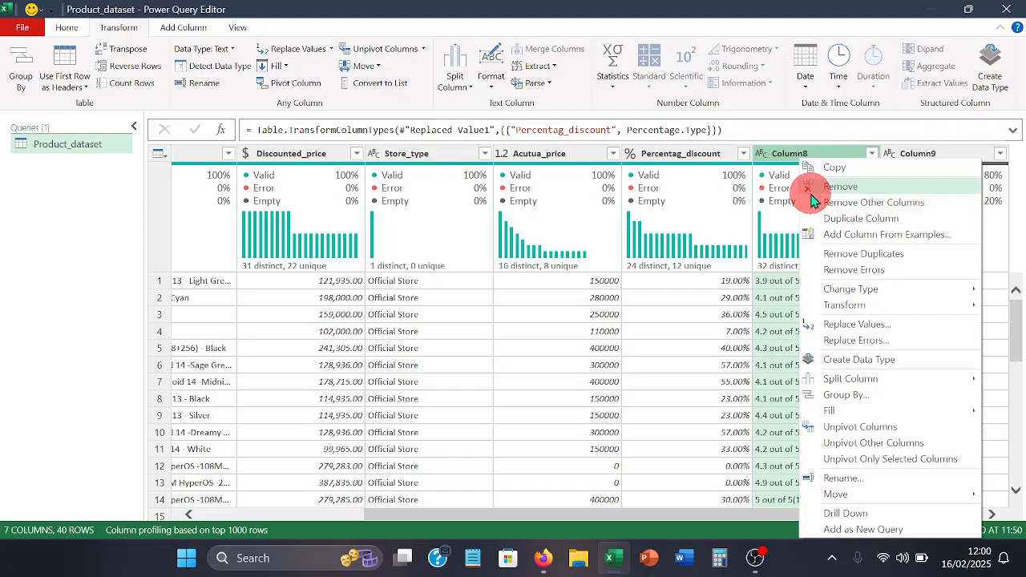
click(812, 191)
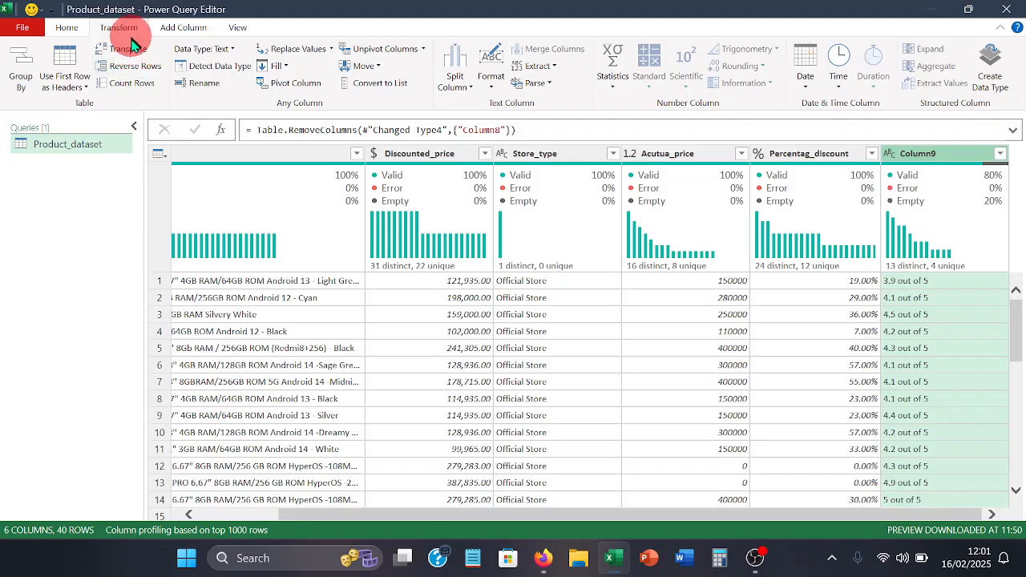
click(554, 66)
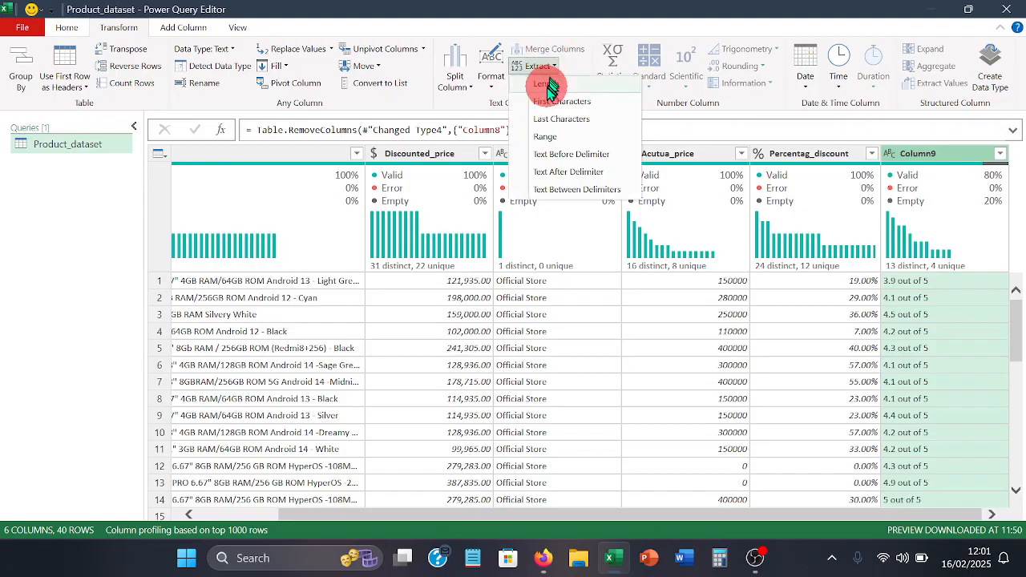
click(541, 138)
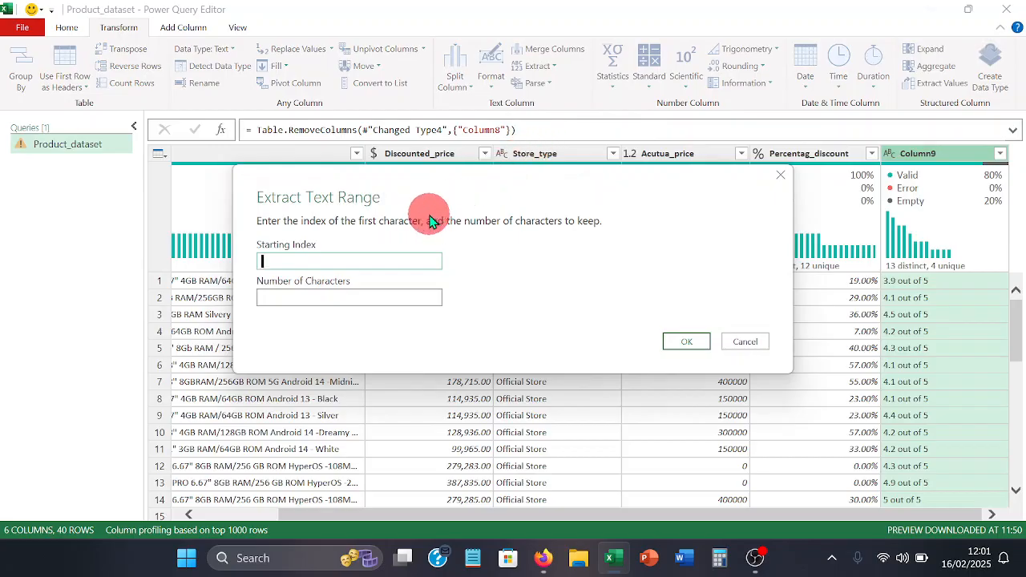
click(750, 343)
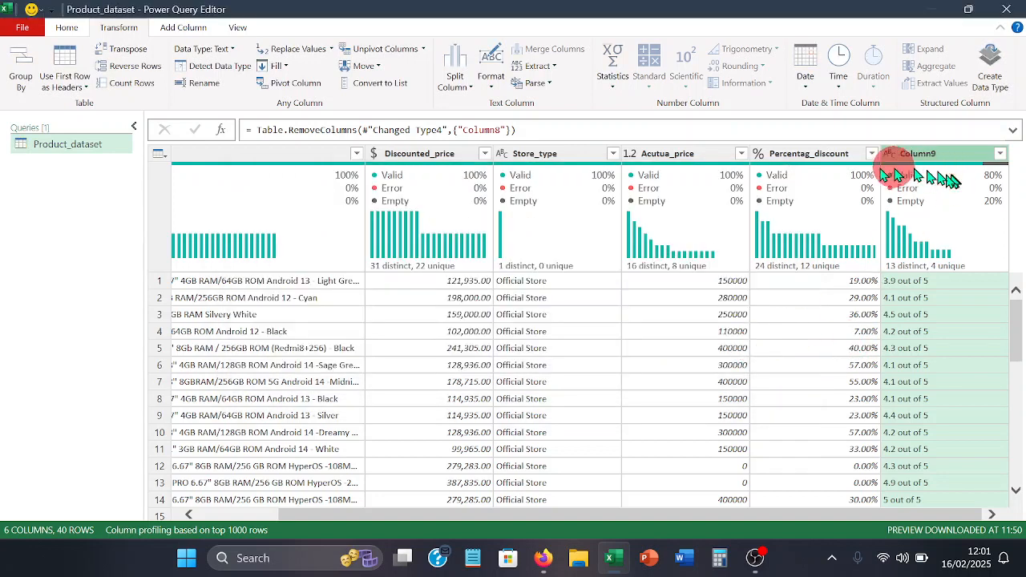
- Extract the first 3 characters of each Column9 value, keeping only the score from the "out of 5" text
click(555, 67)
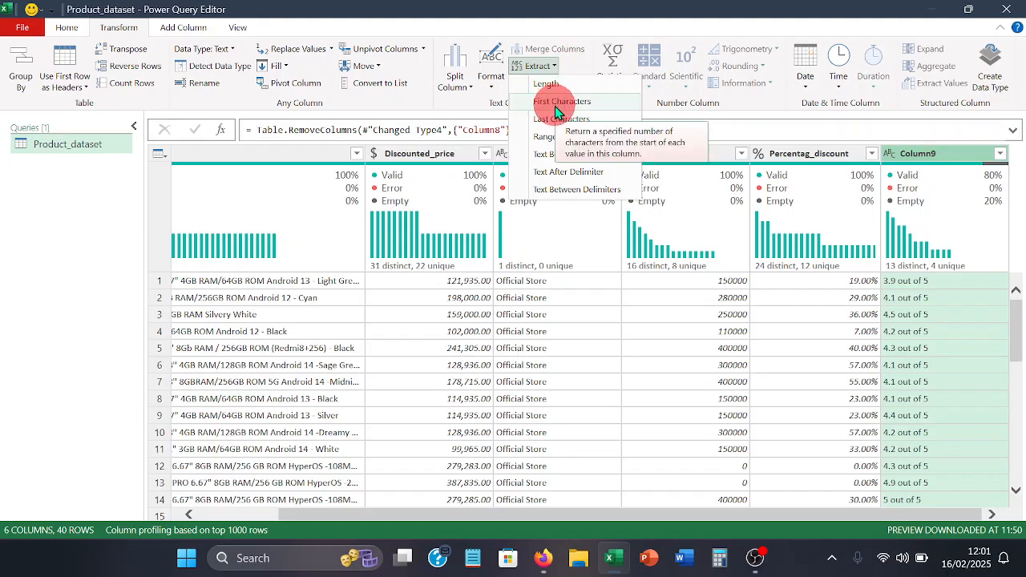
click(557, 108)
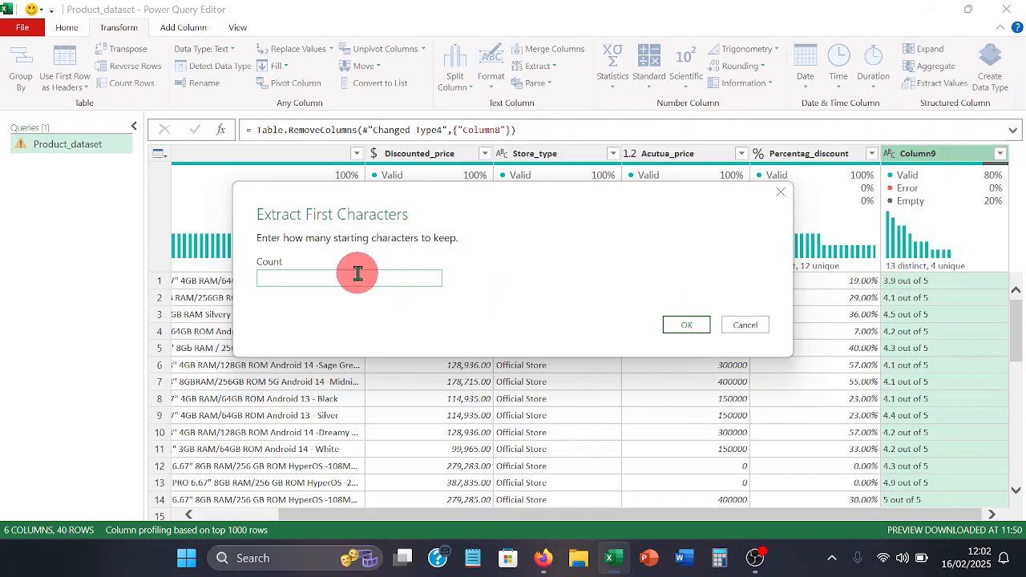
text(3)
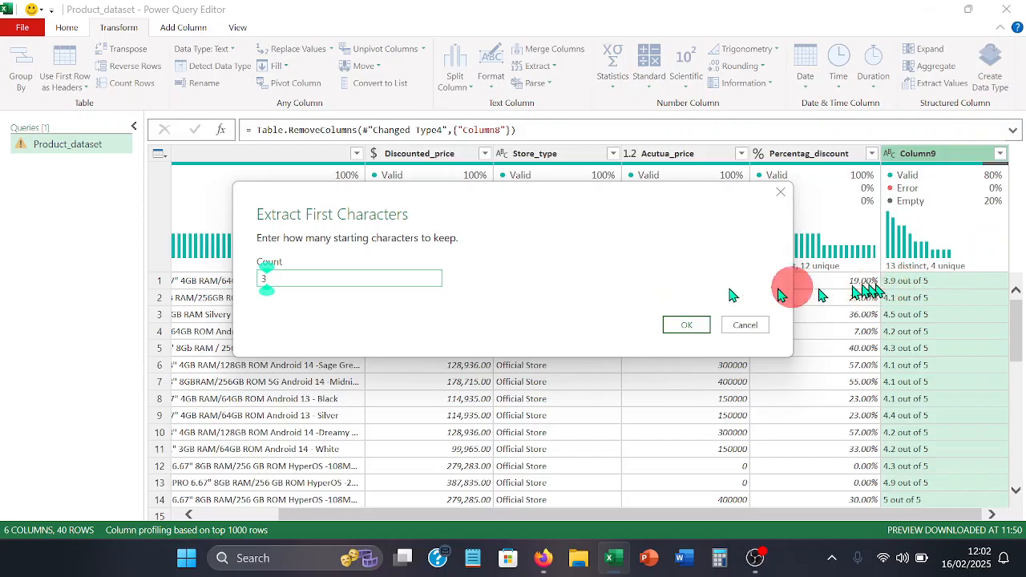
click(676, 327)
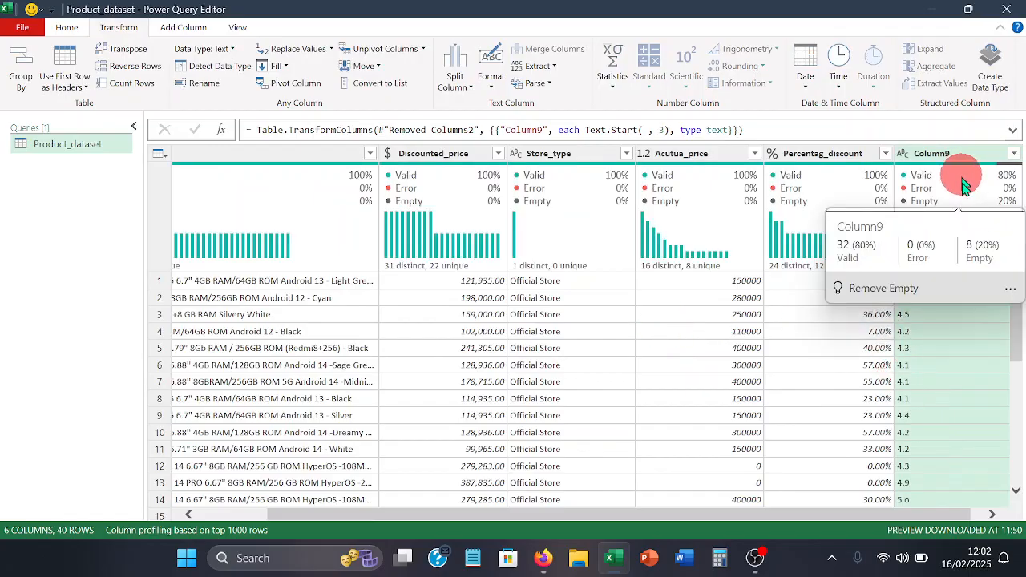
scroll(969, 391, down, 1)
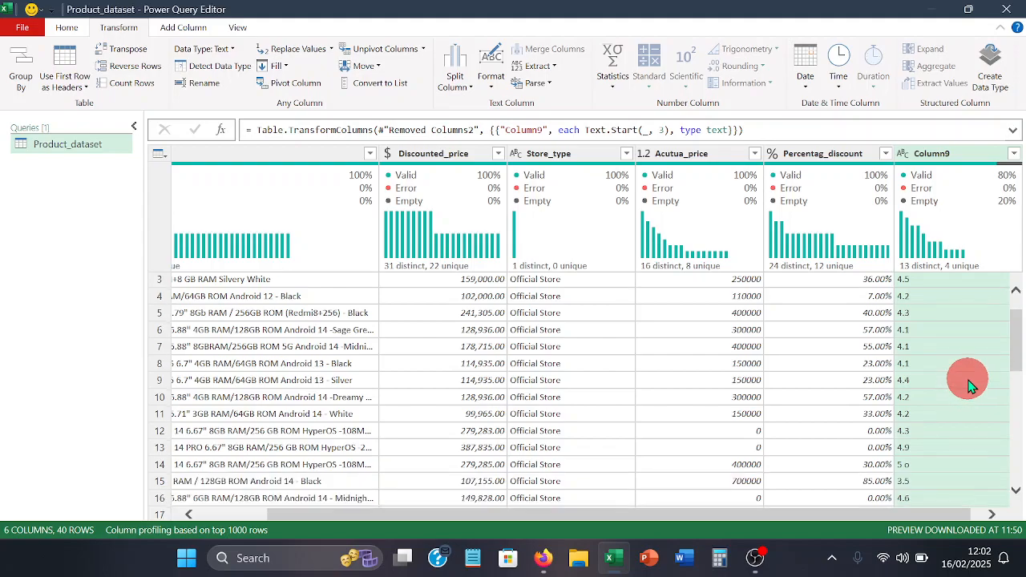
scroll(971, 385, up, 1)
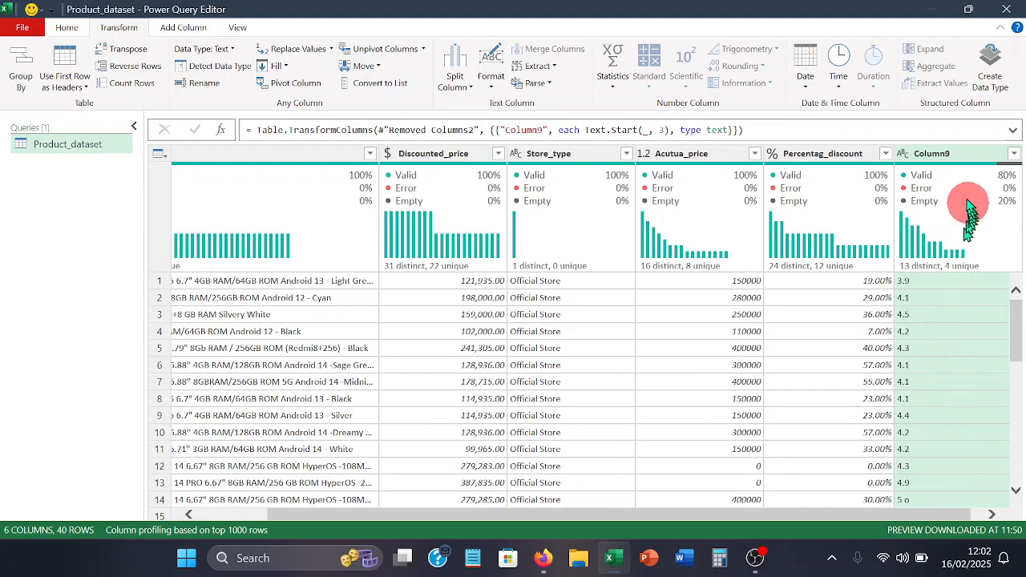
- Rename Column9, which holds the extracted scores, as Rating
double_click(949, 154)
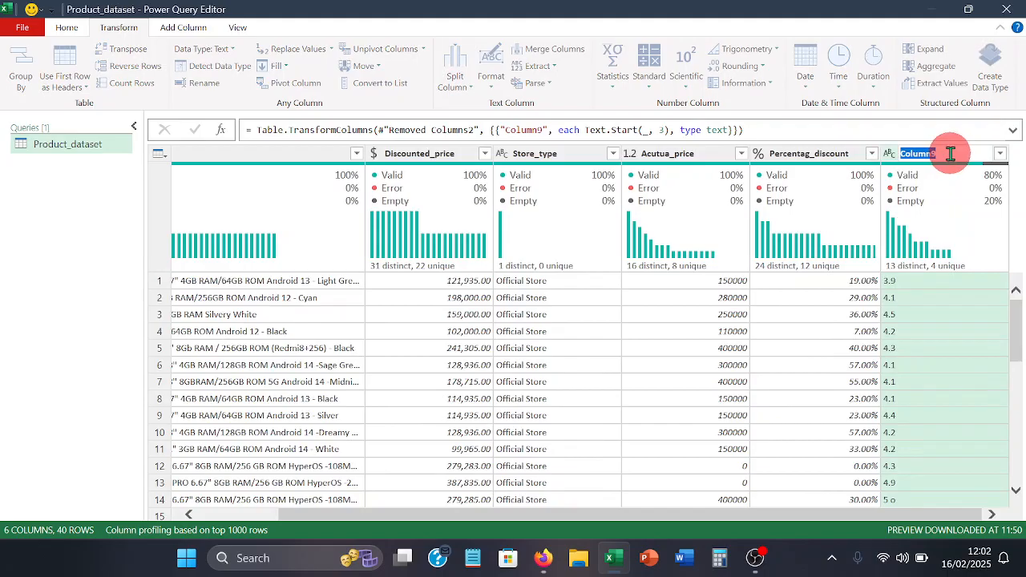
text(R)
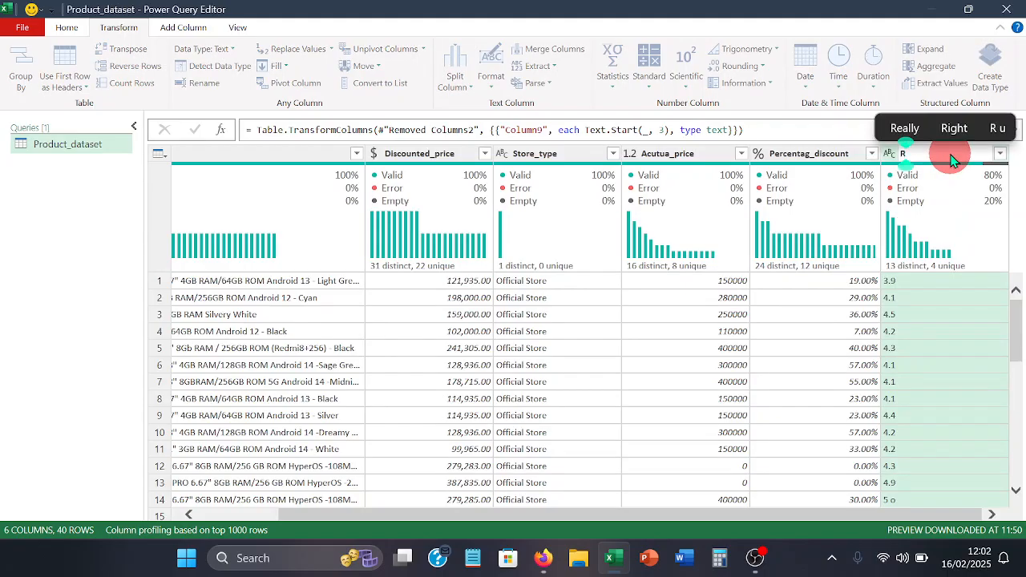
text(ating)
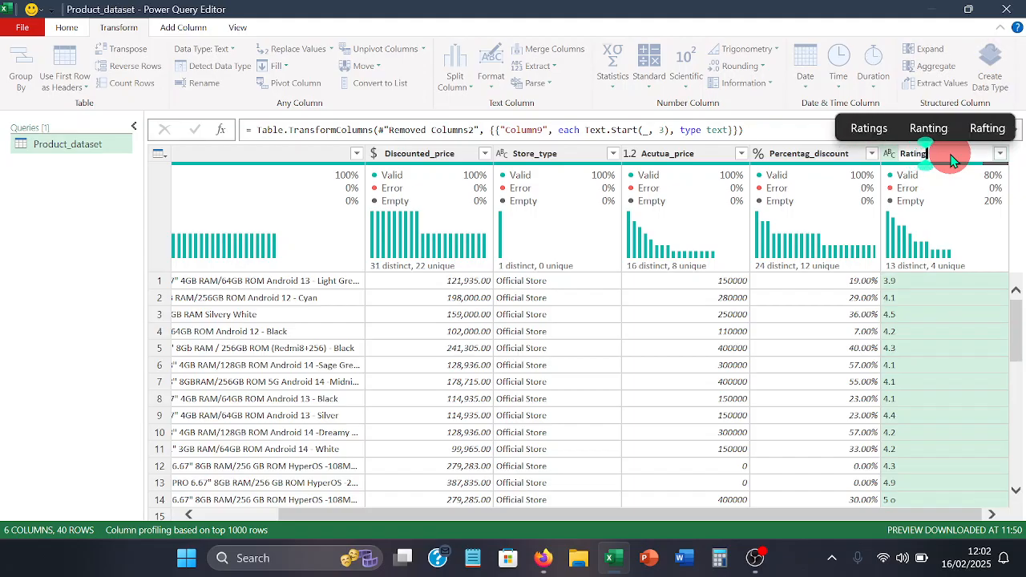
key(Return)
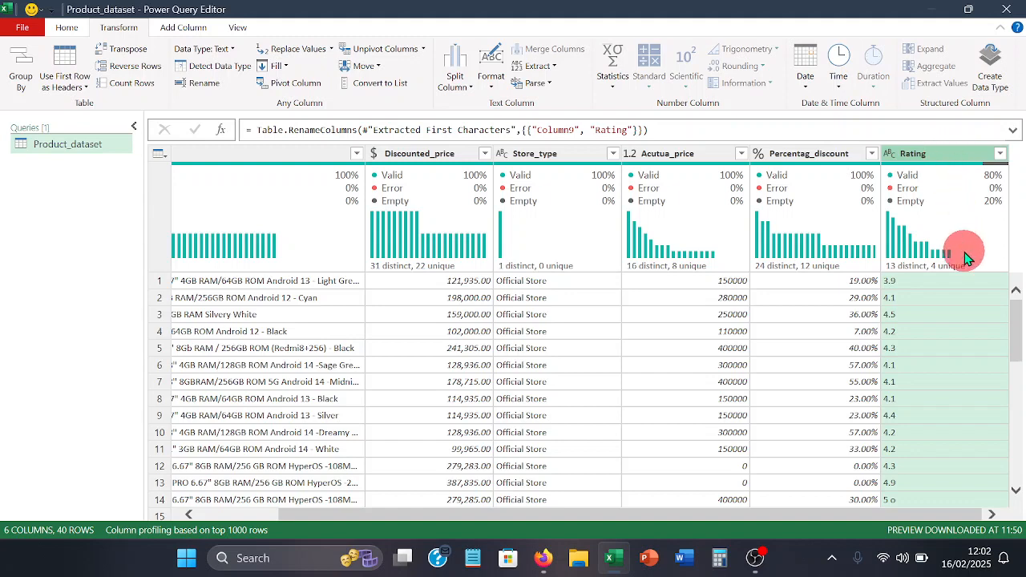
- Replace the null values in the Rating column with "No rating"
mouse_move(941, 207)
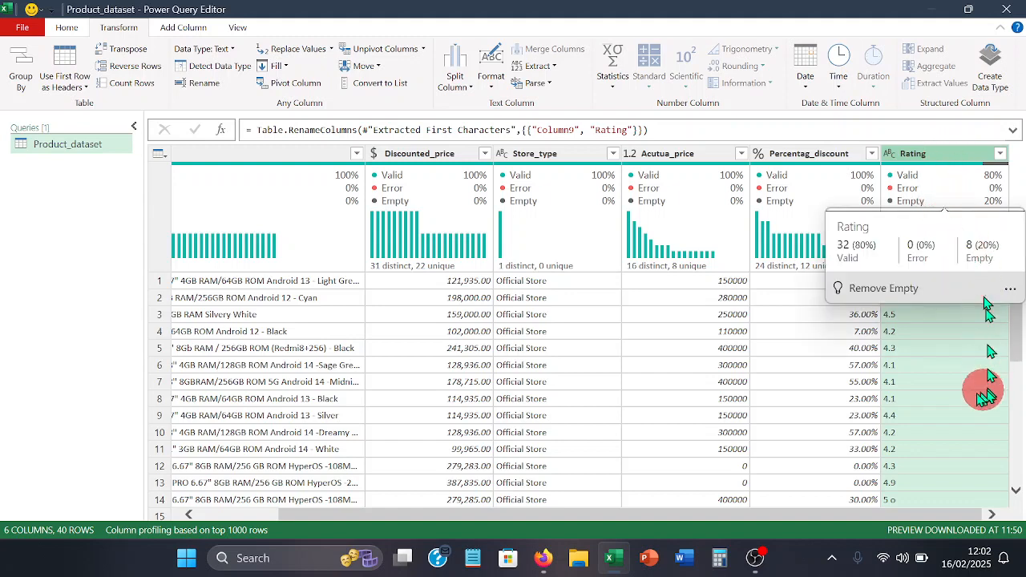
scroll(942, 377, down, 4)
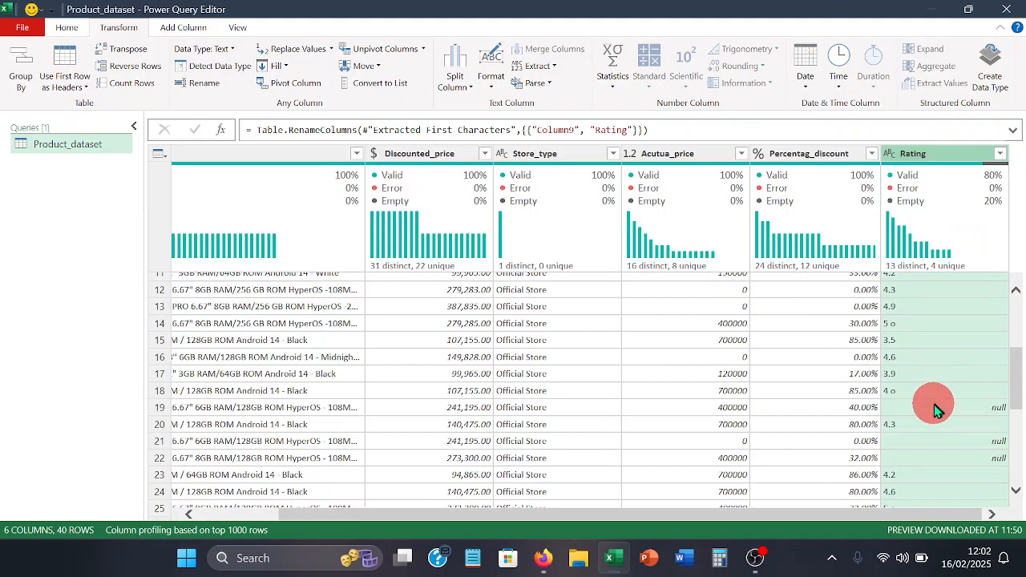
click(934, 406)
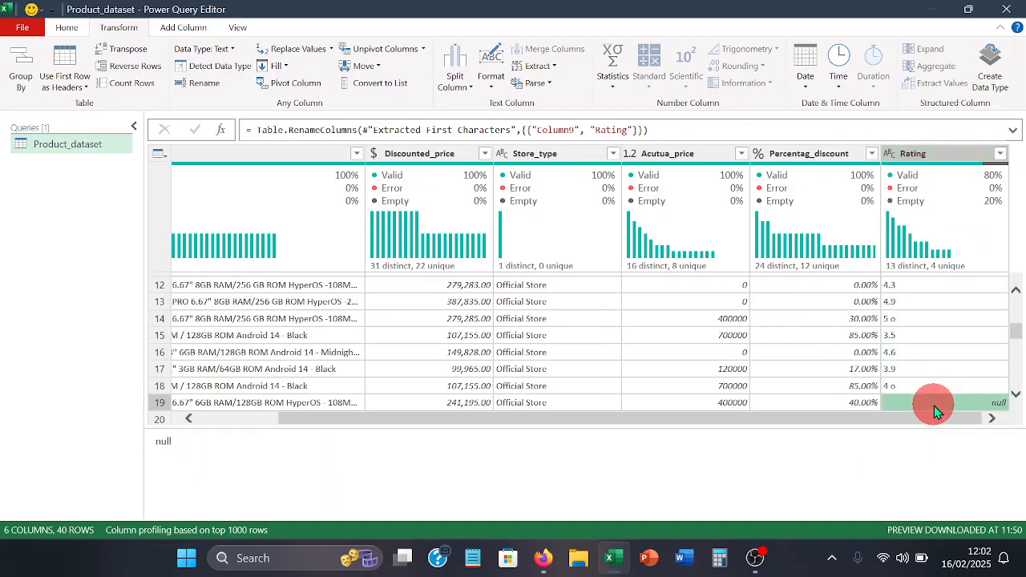
right_click(935, 406)
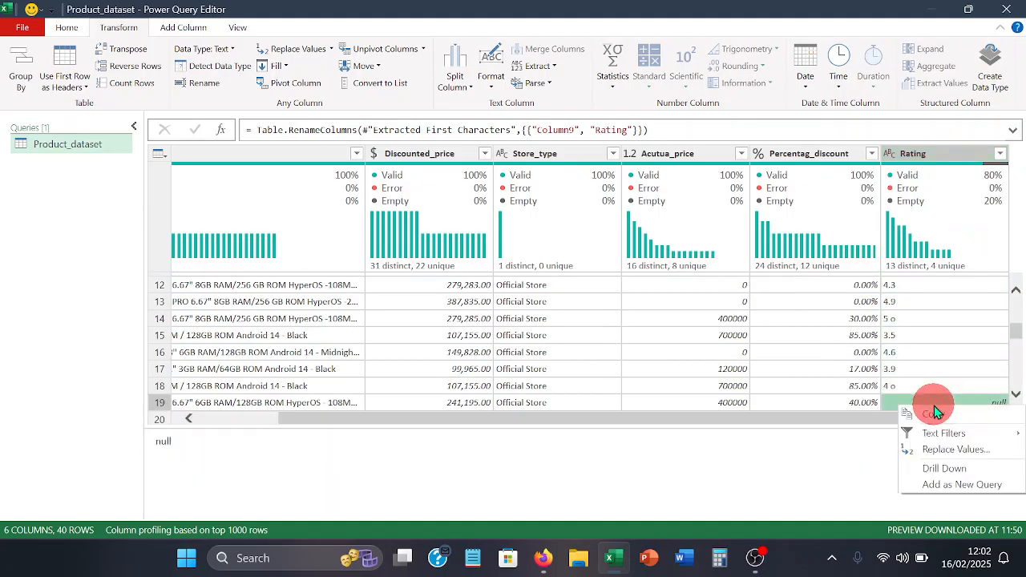
click(936, 453)
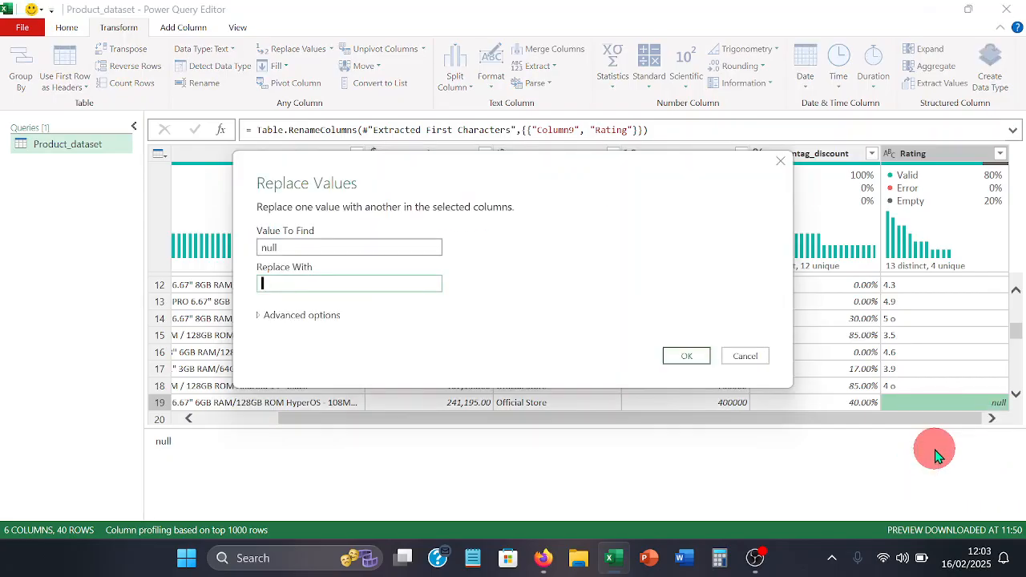
text(N)
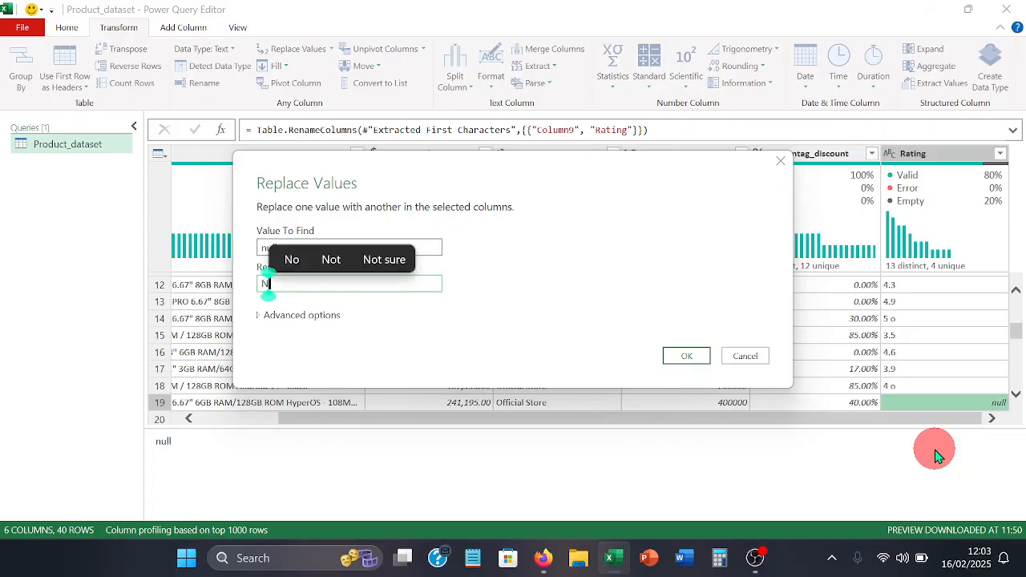
text(o)
text(ra)
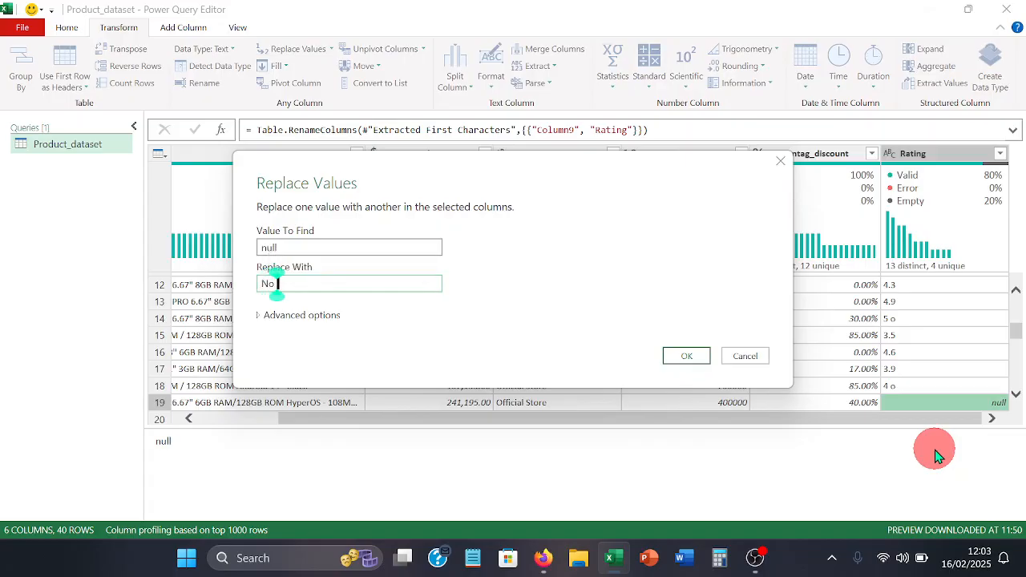
text(t)
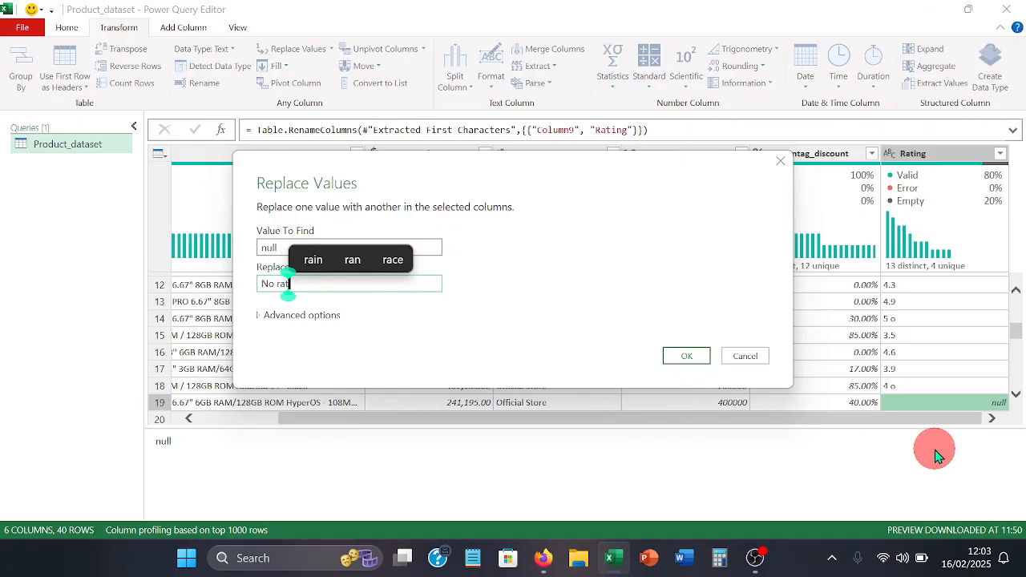
text(ing)
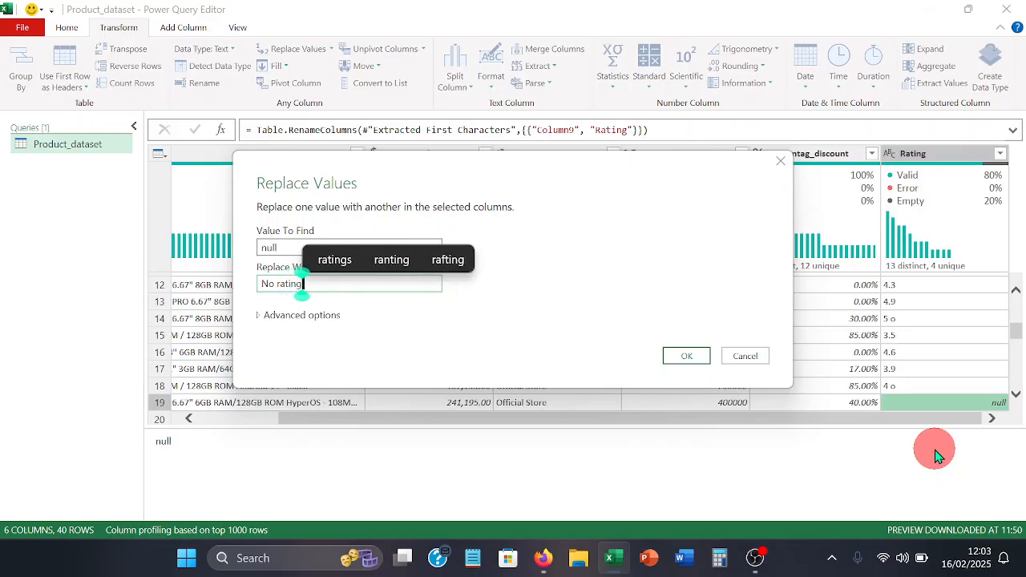
click(675, 356)
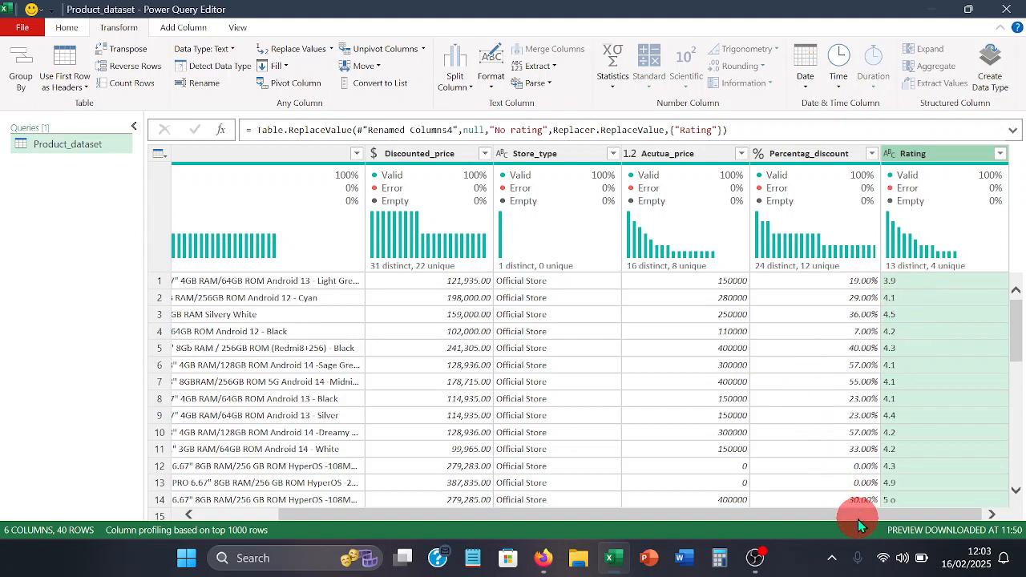
scroll(862, 433, down, 5)
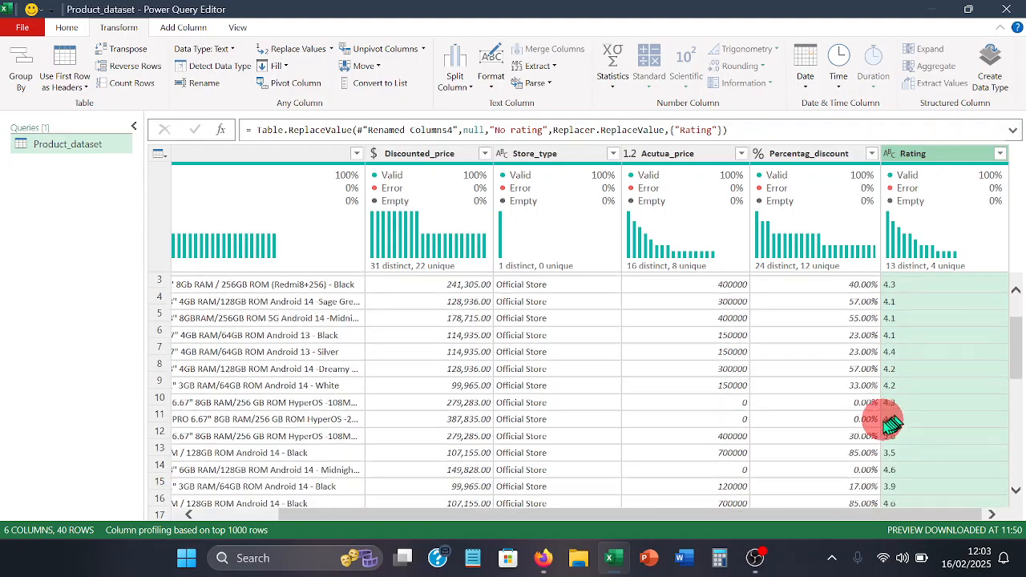
scroll(857, 429, down, 3)
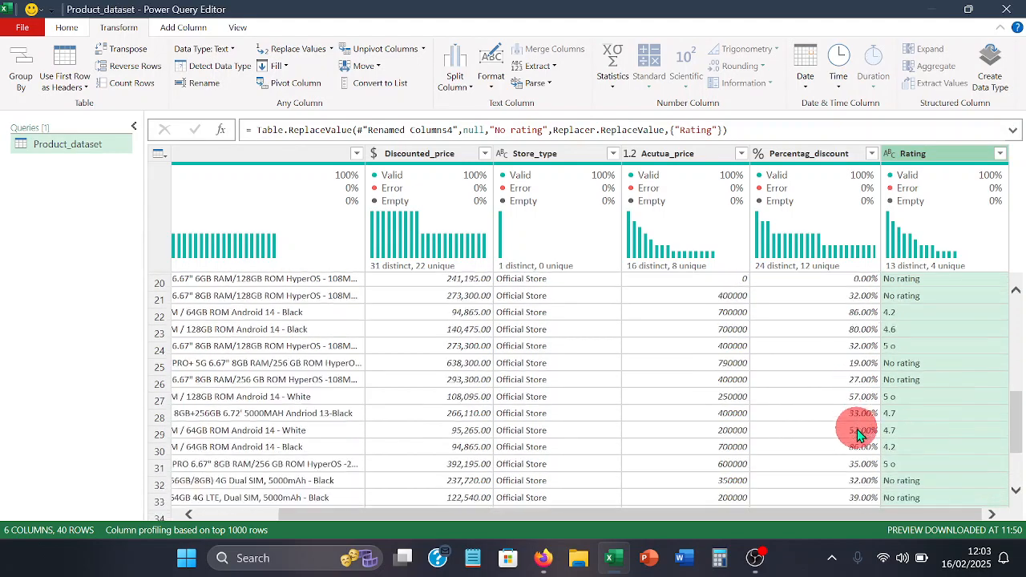
- Set the data type of the Acutua_price column to Currency
drag(841, 510, 683, 522)
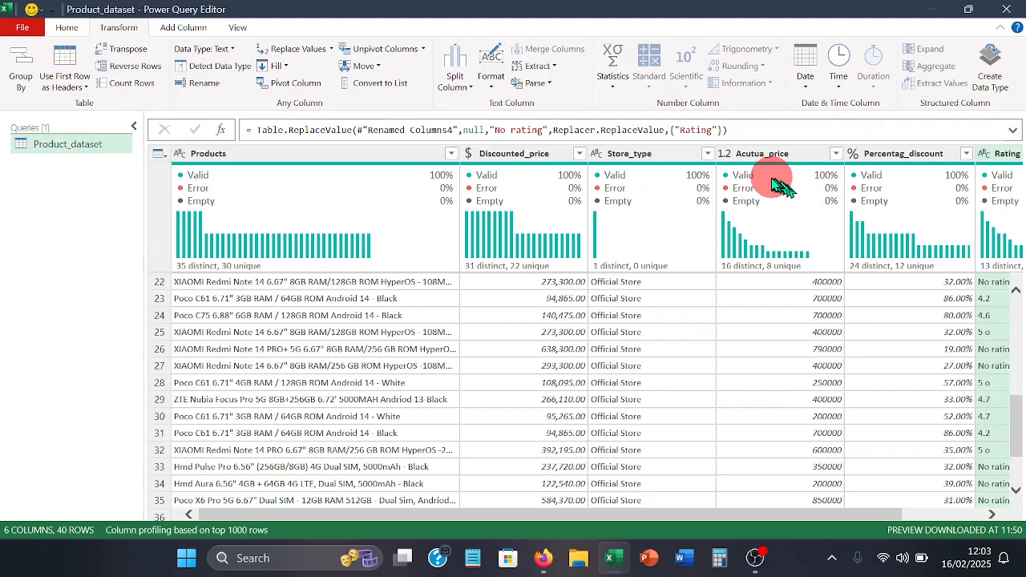
click(728, 155)
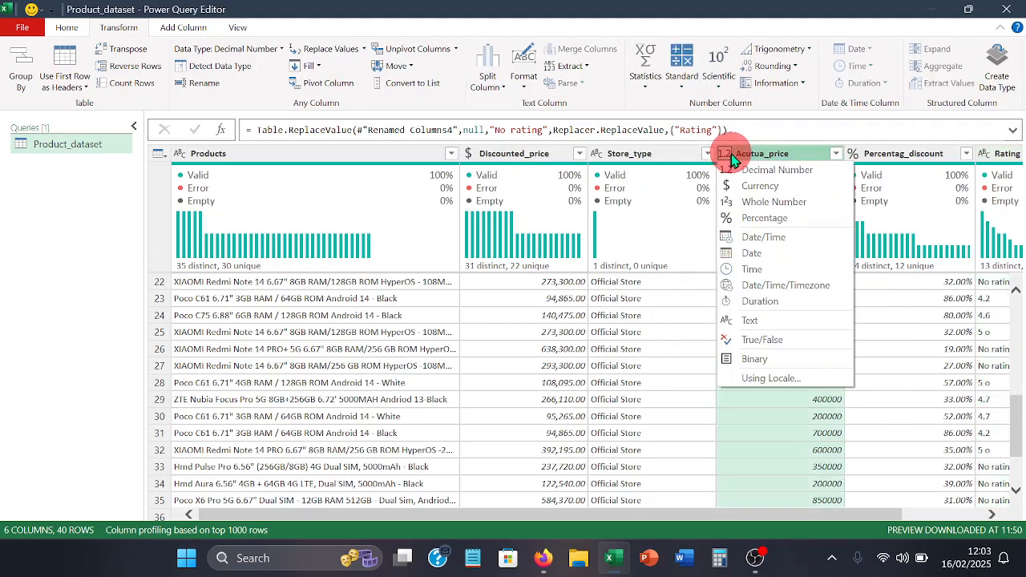
click(758, 185)
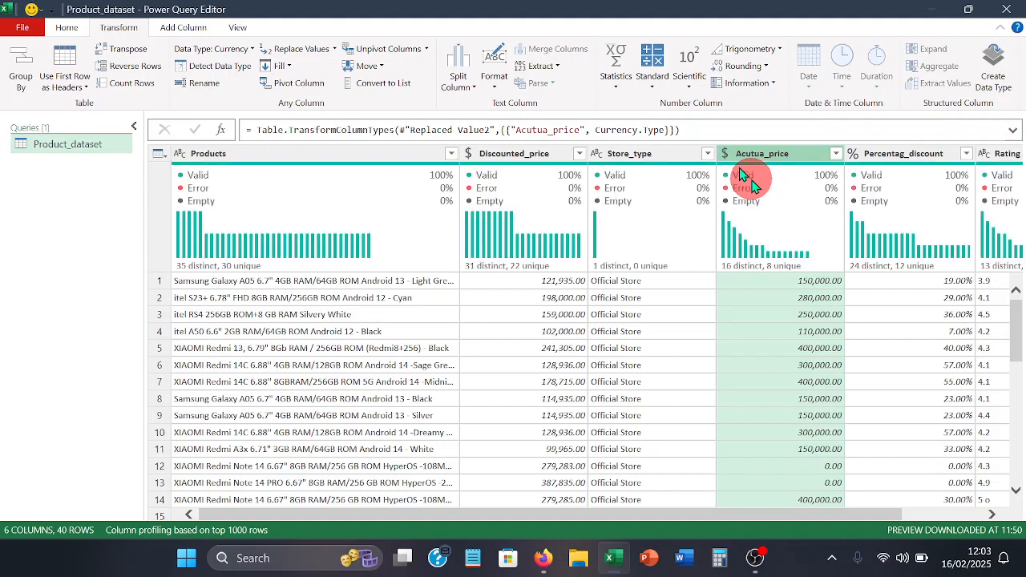
mouse_move(759, 176)
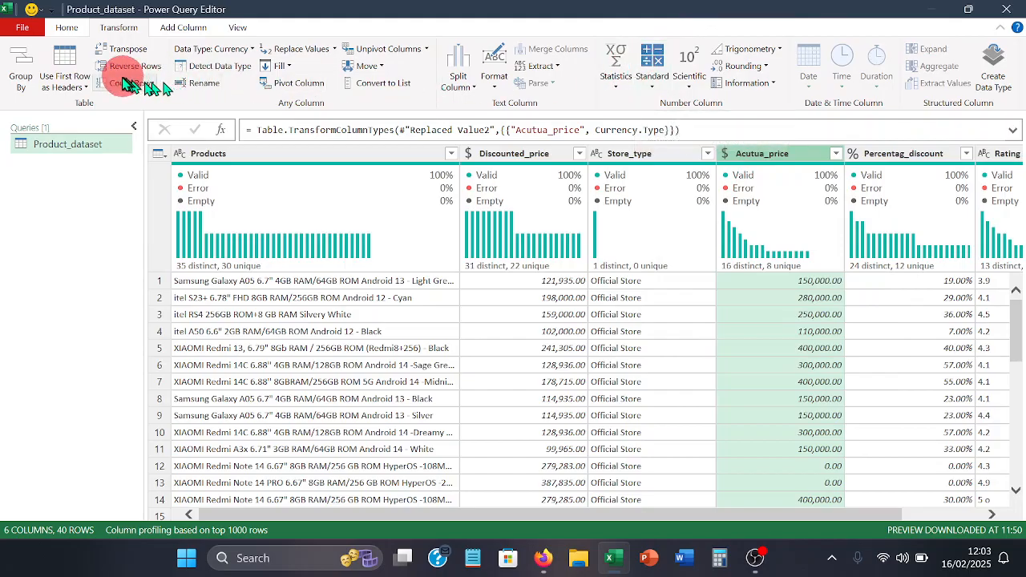
- Close and load the cleaned Product_dataset query into the Excel workbook, and dismiss the Queries & Connections pane
click(64, 30)
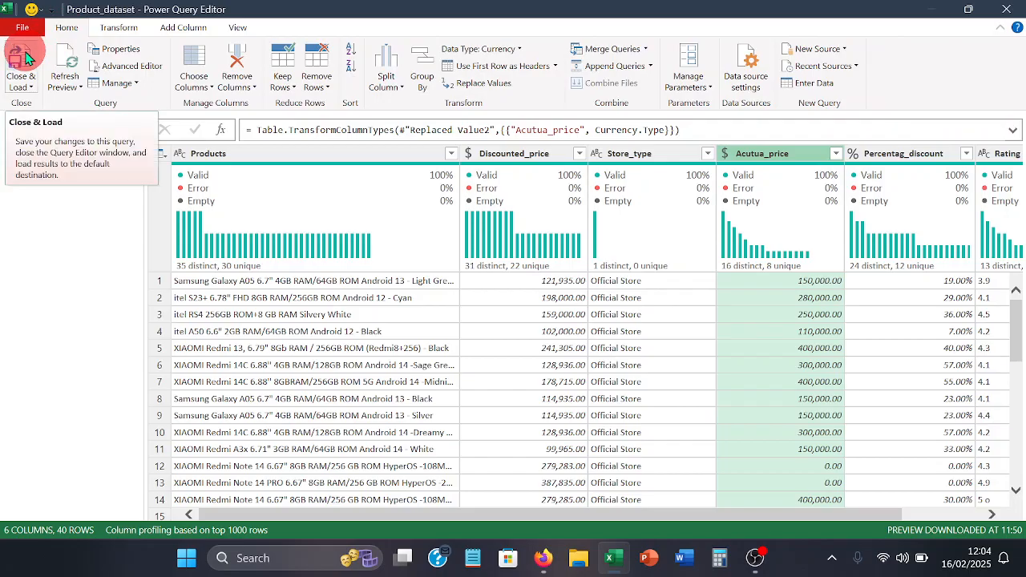
click(20, 57)
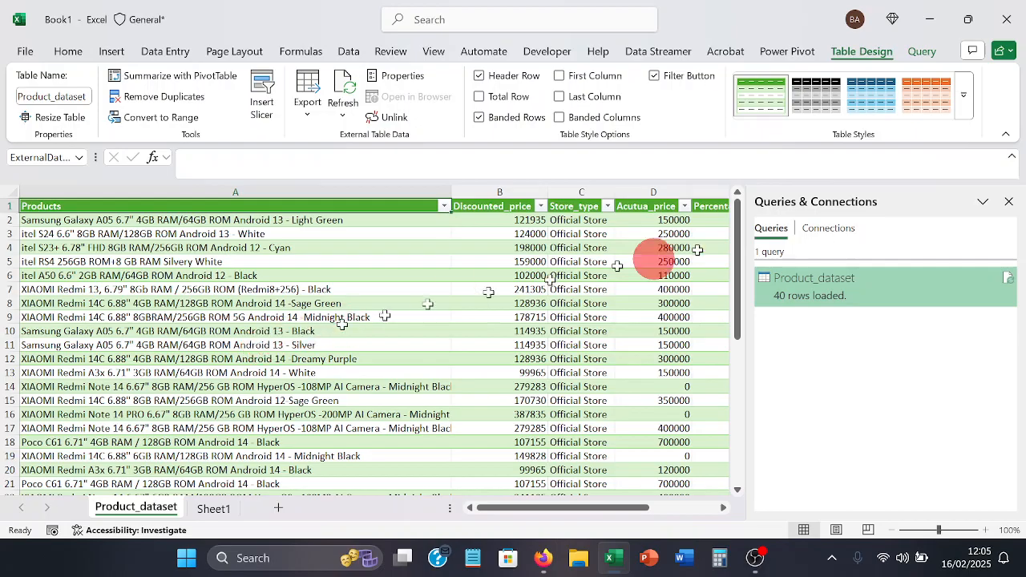
click(1008, 203)
click(1008, 204)
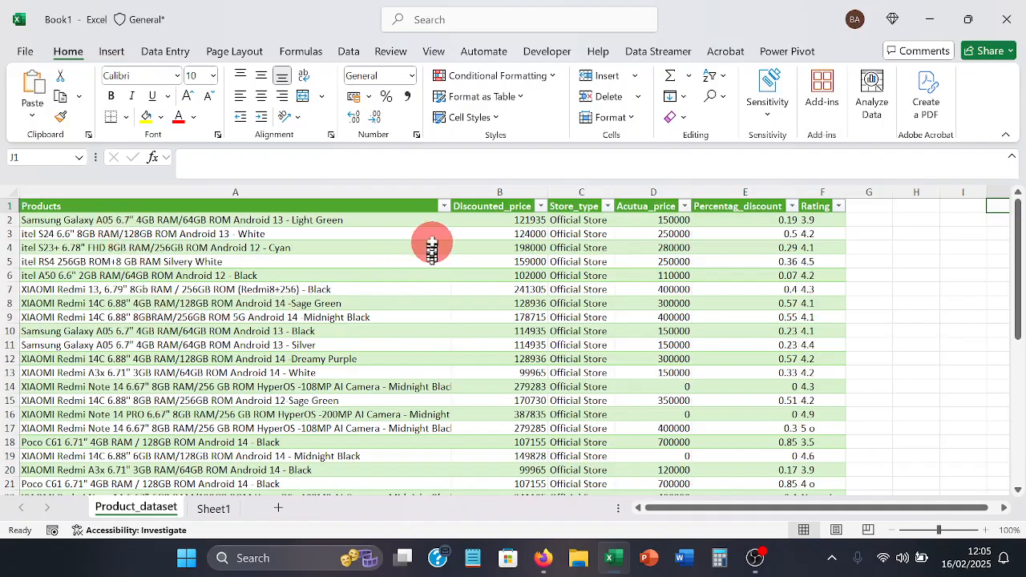
- Fit the Products column width to its contents and apply the Light blue banded table style with gridlines to the Product_dataset table
double_click(448, 198)
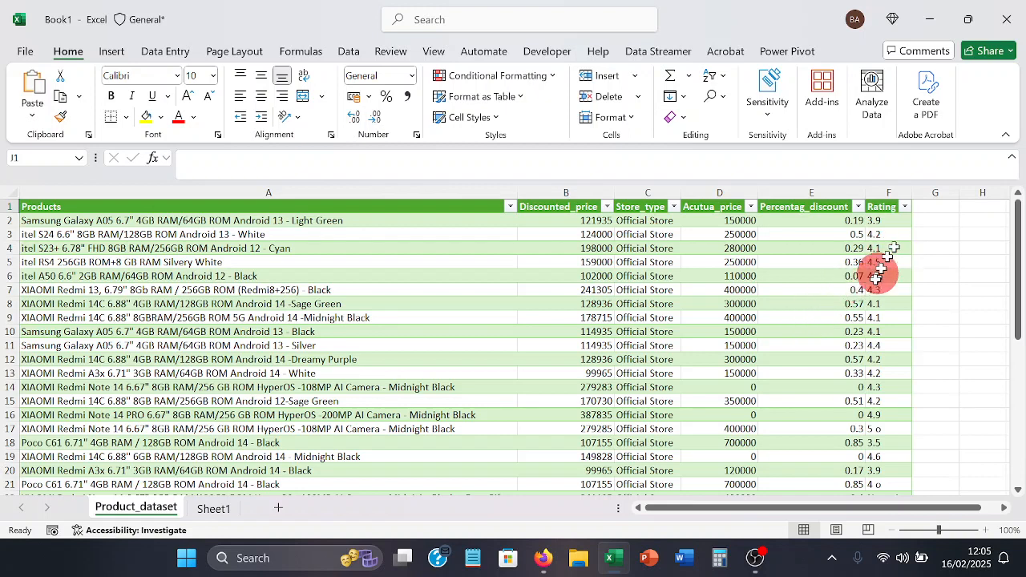
click(604, 304)
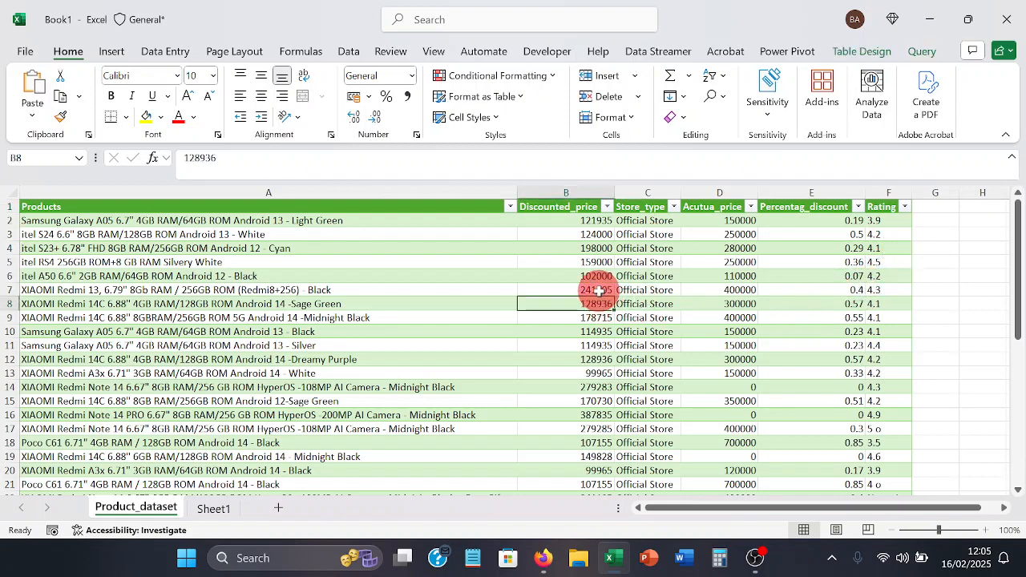
click(870, 55)
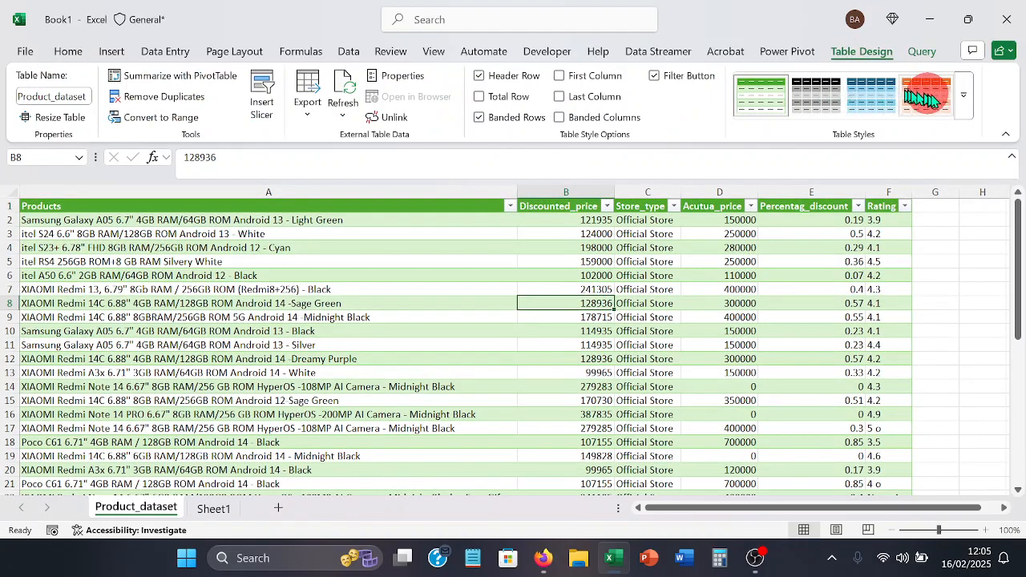
click(964, 104)
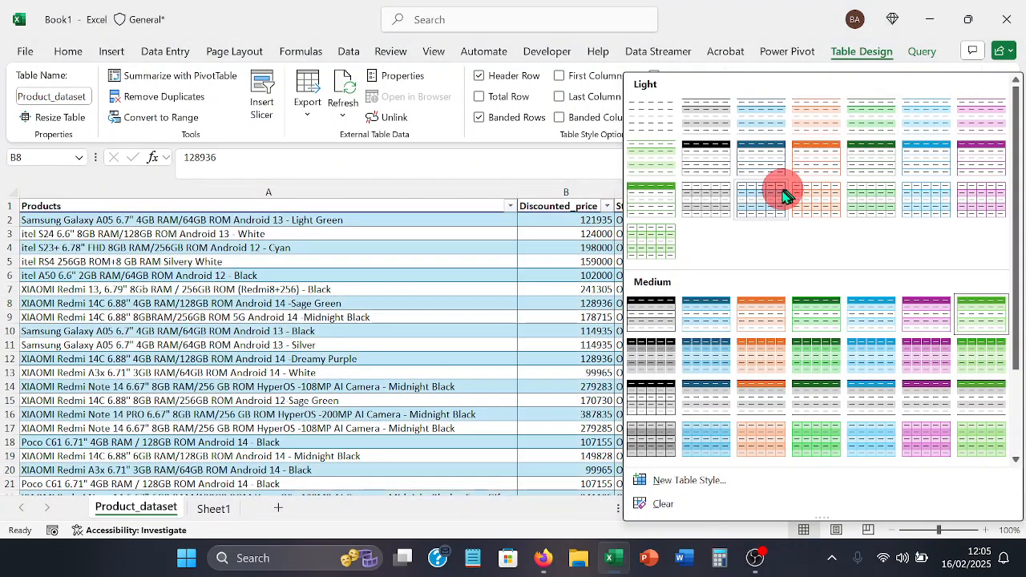
click(760, 194)
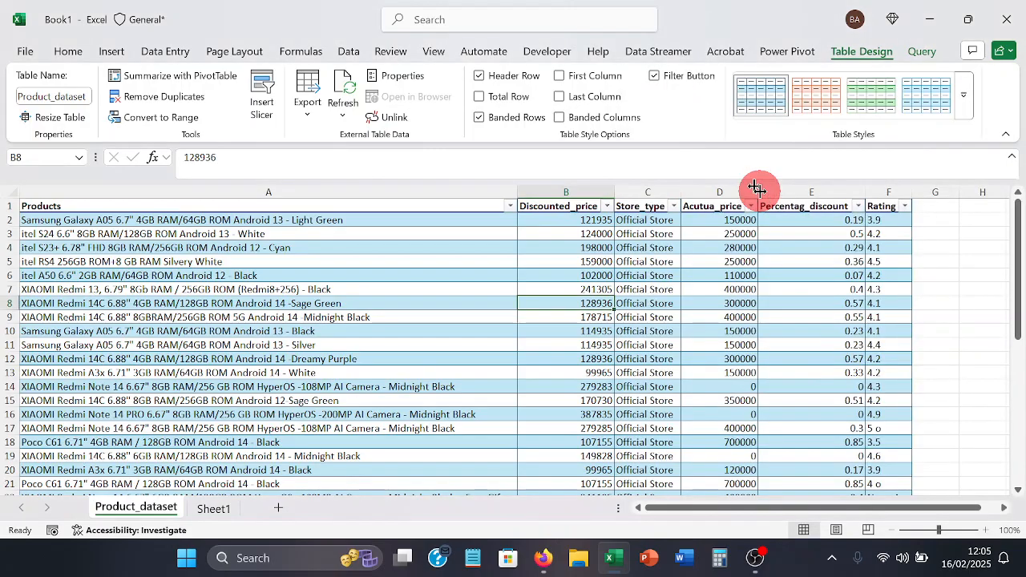
click(298, 251)
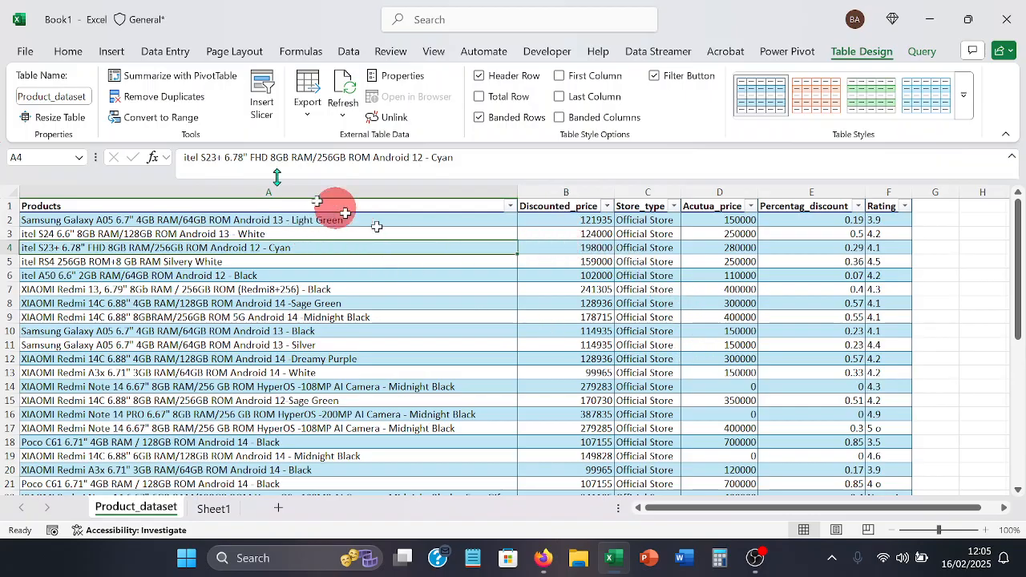
- Create a PivotTable from Product_dataset on a new worksheet, with Products as rows and Discounted_price summed as values
click(112, 51)
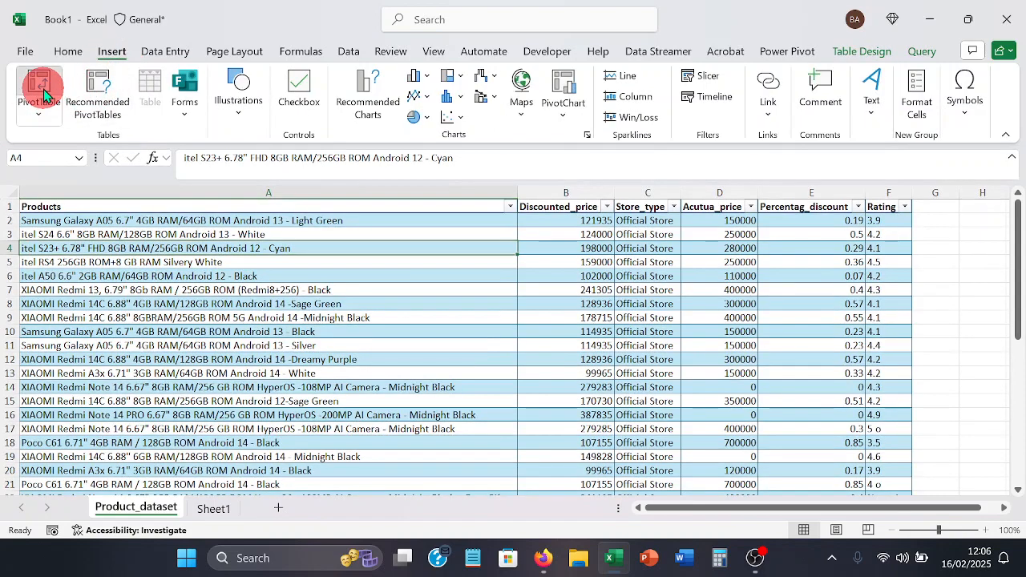
click(43, 89)
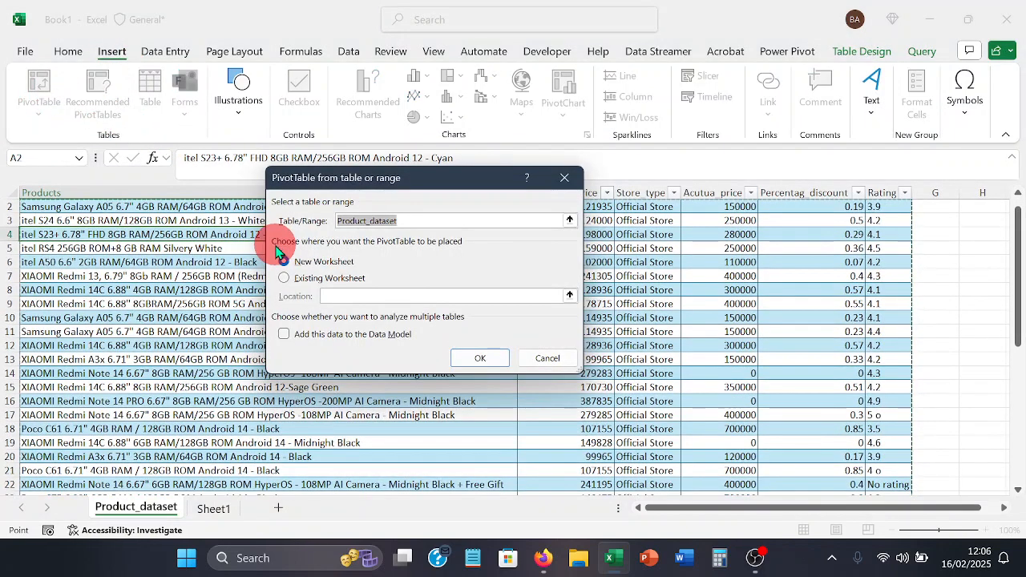
click(489, 364)
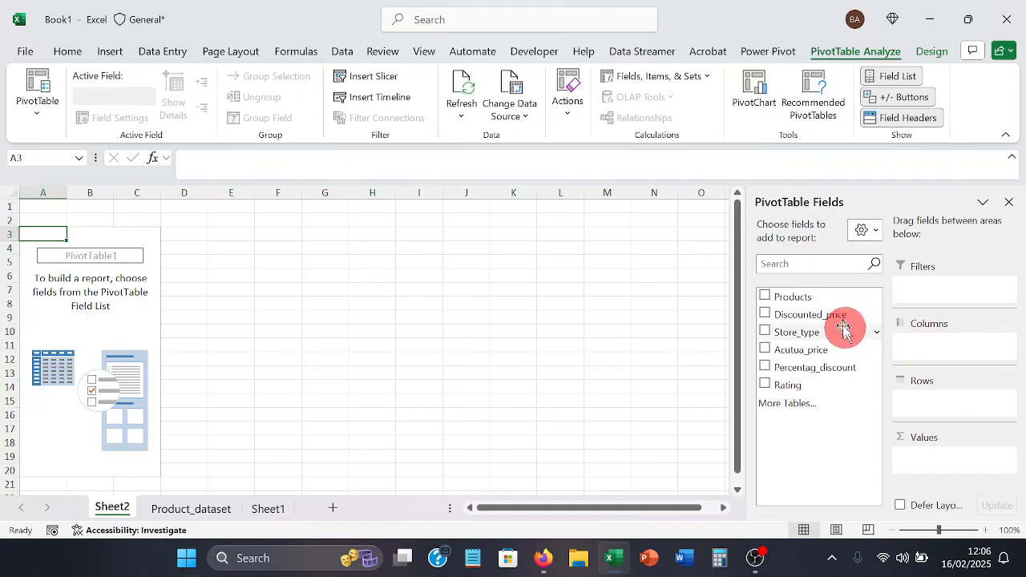
drag(826, 298, 936, 405)
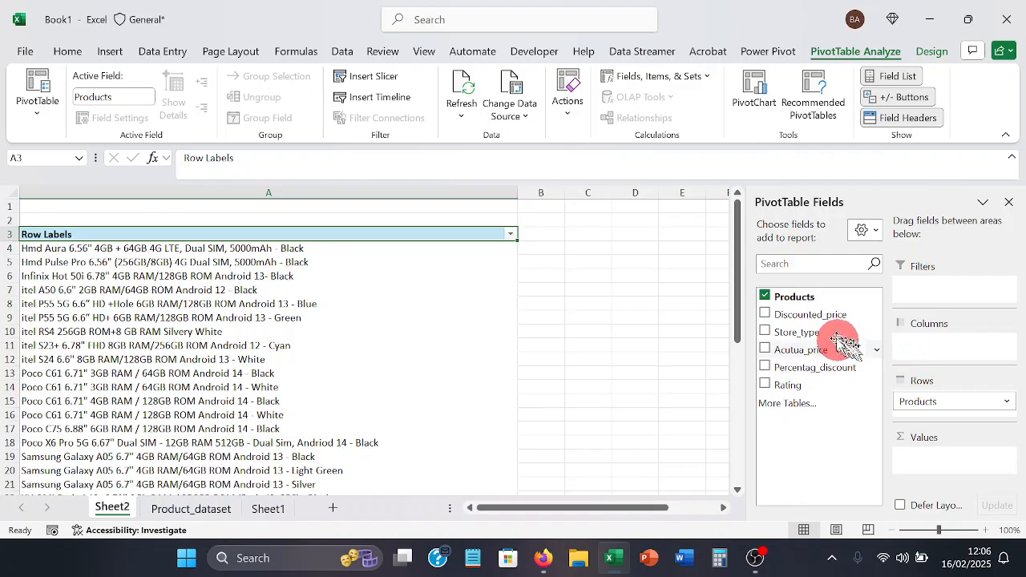
drag(826, 315, 947, 461)
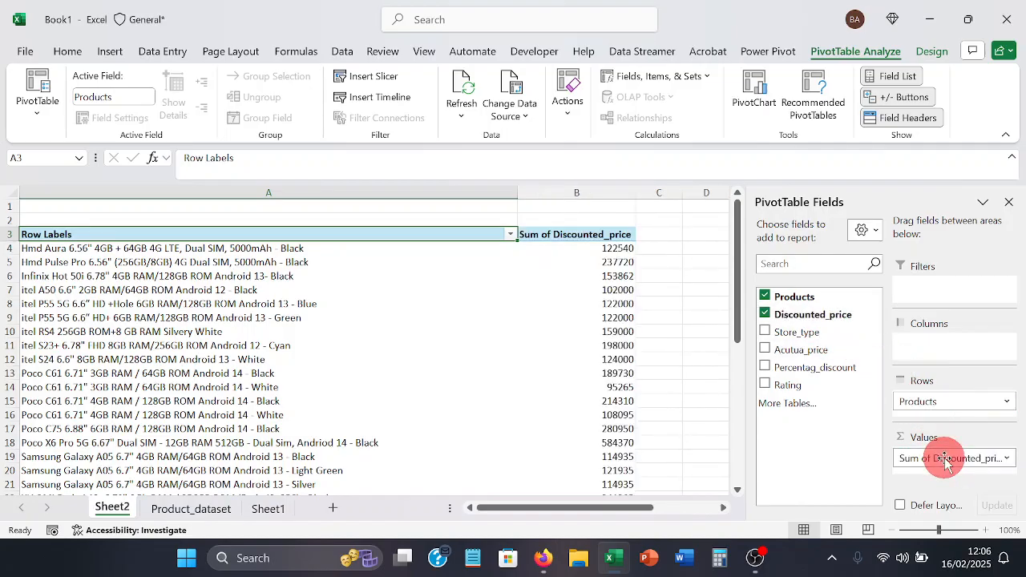
- Filter the PivotTable's Products to the top 5 items by Sum of Discounted_price
click(309, 250)
right_click(307, 255)
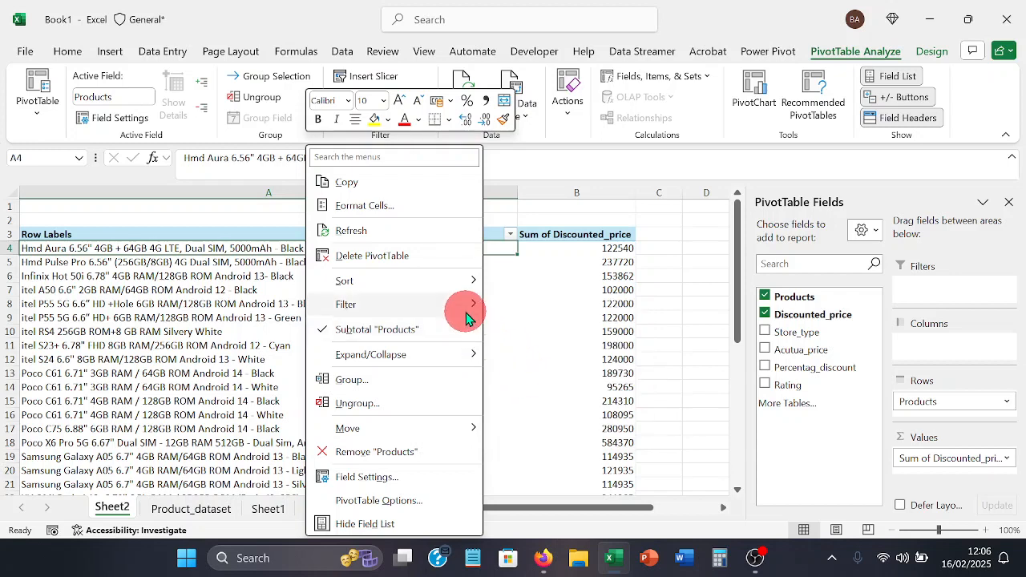
mouse_move(469, 304)
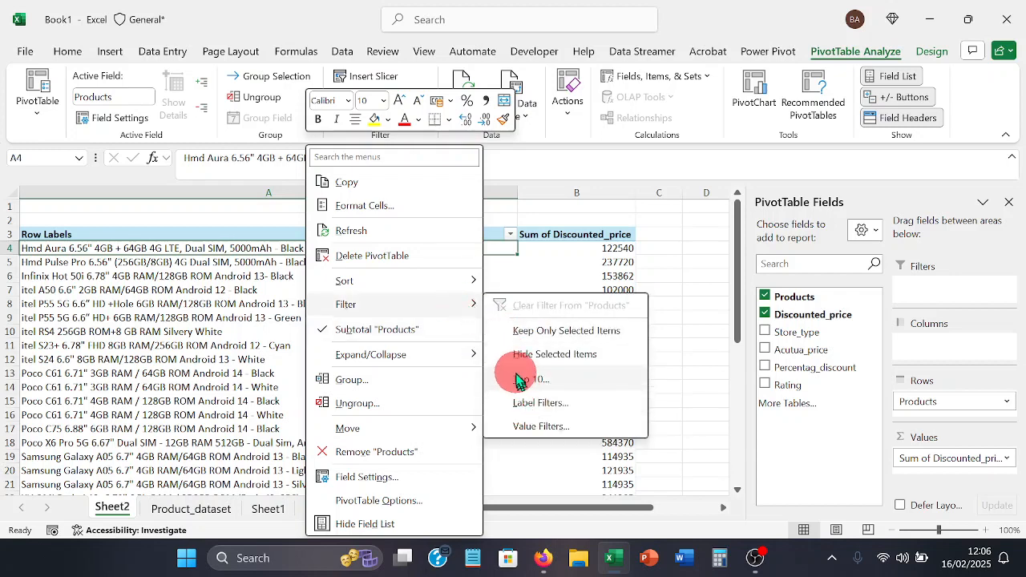
click(517, 380)
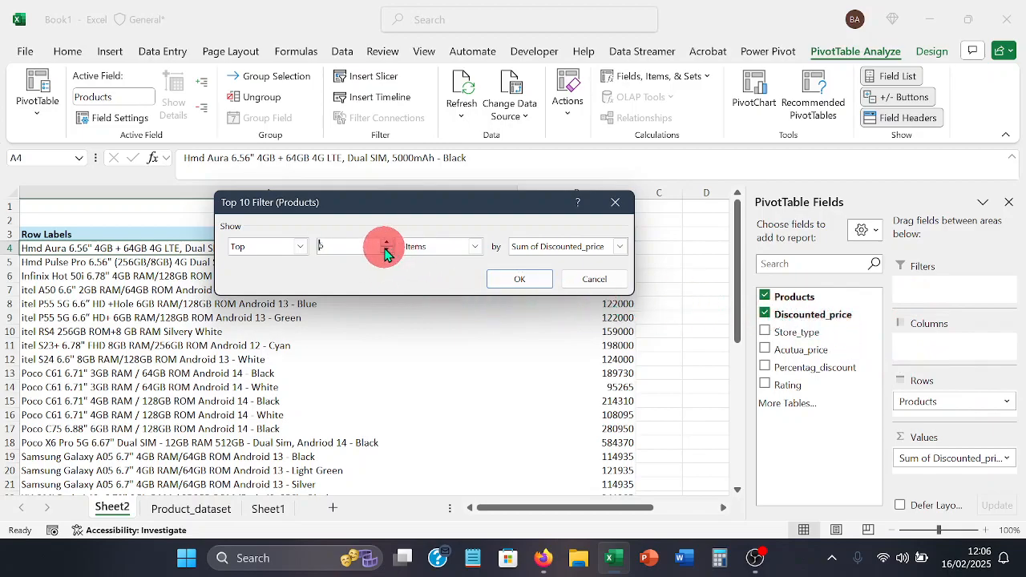
click(525, 278)
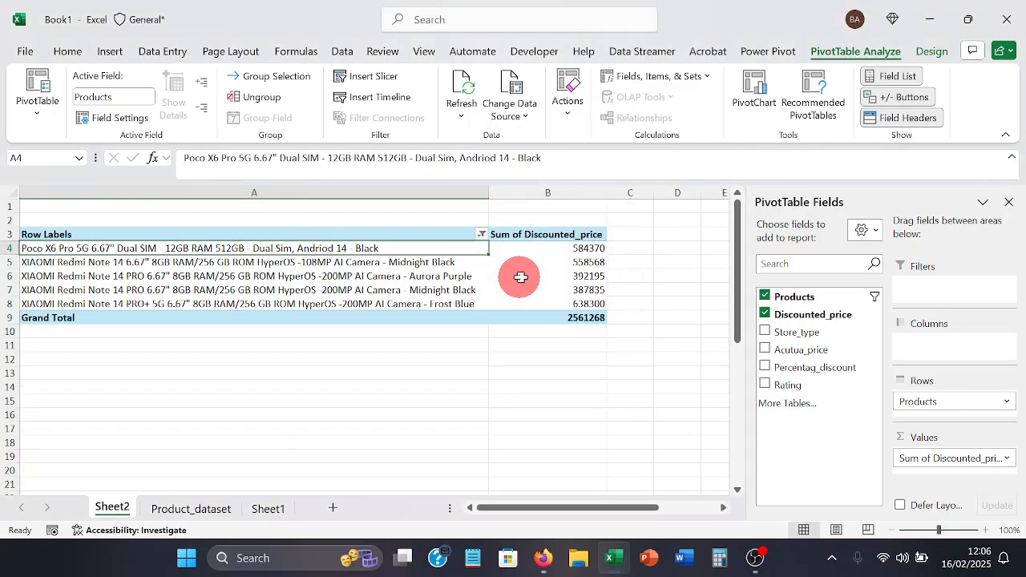
- Apply the comma number style to the five products' Sum of Discounted_price values, excluding the grand total
mouse_move(591, 246)
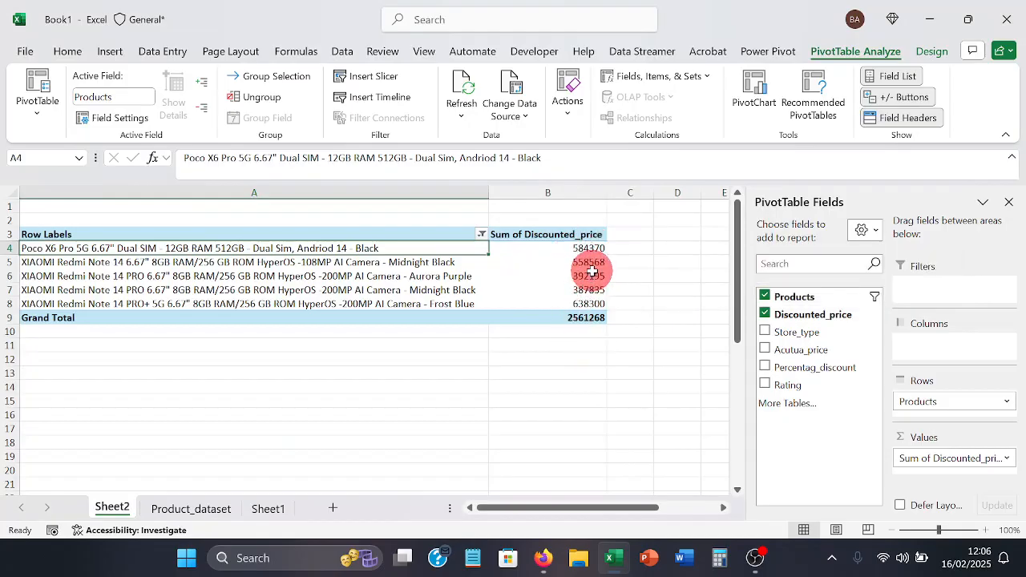
click(586, 249)
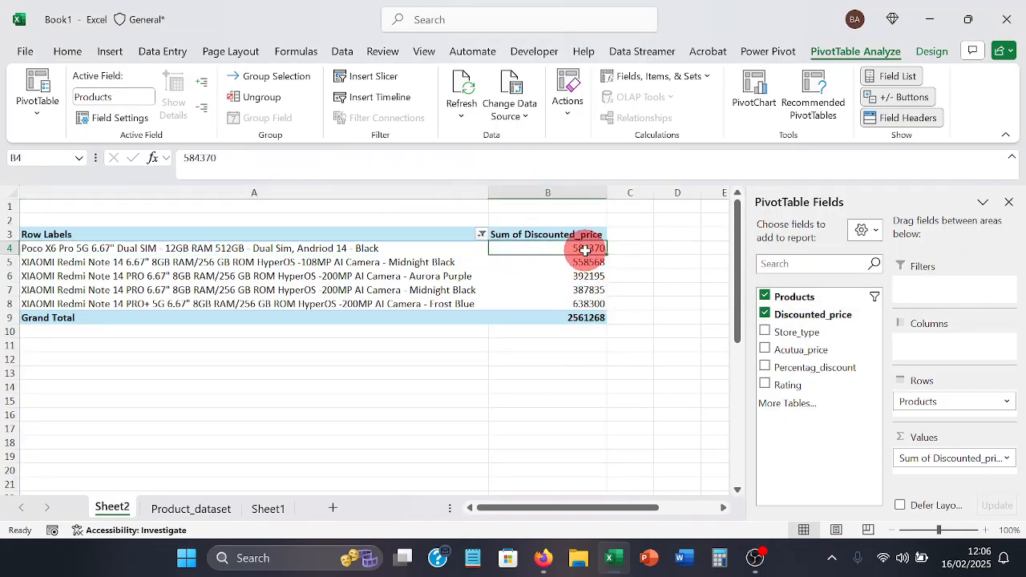
drag(586, 250, 586, 305)
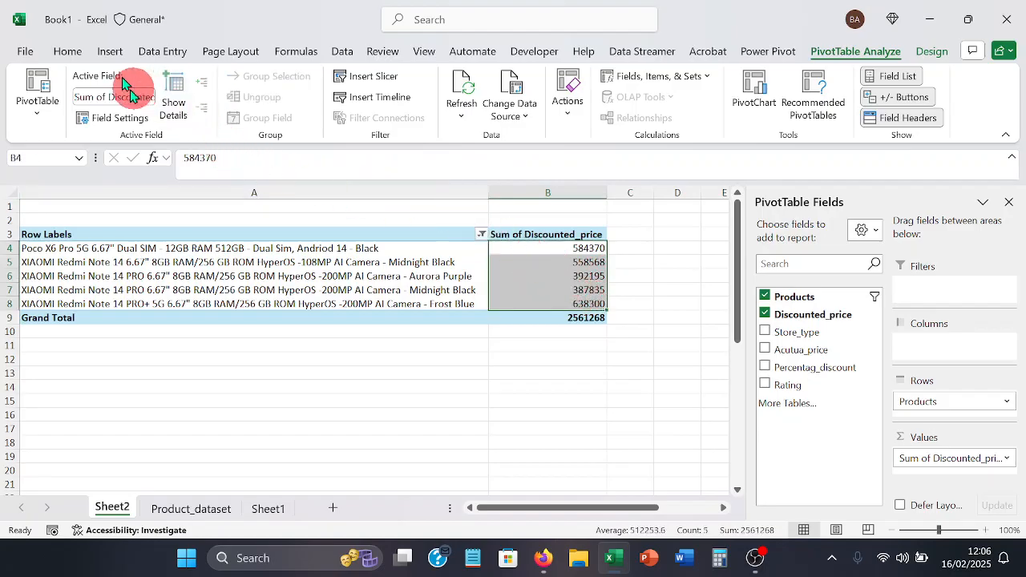
click(80, 54)
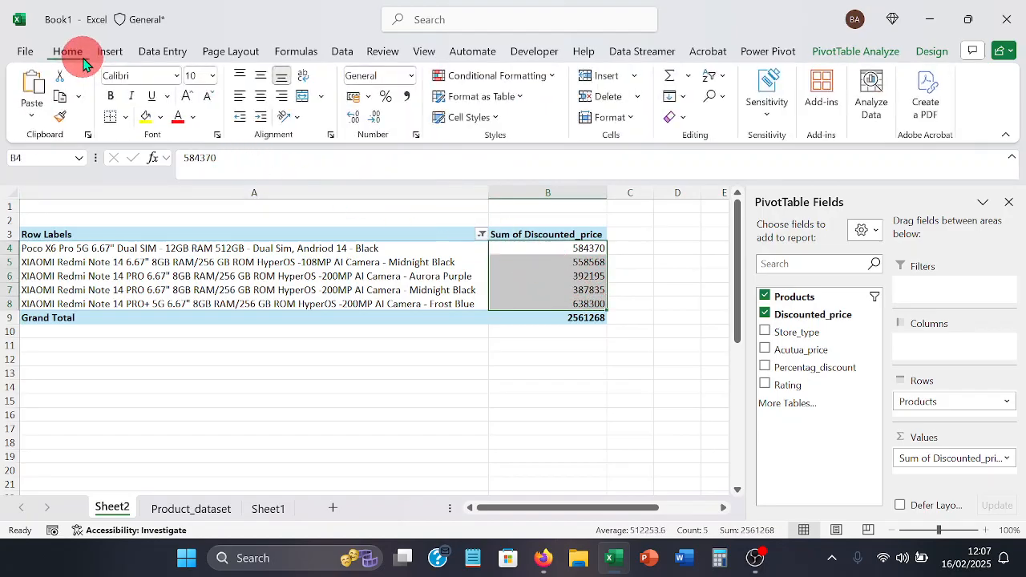
click(405, 96)
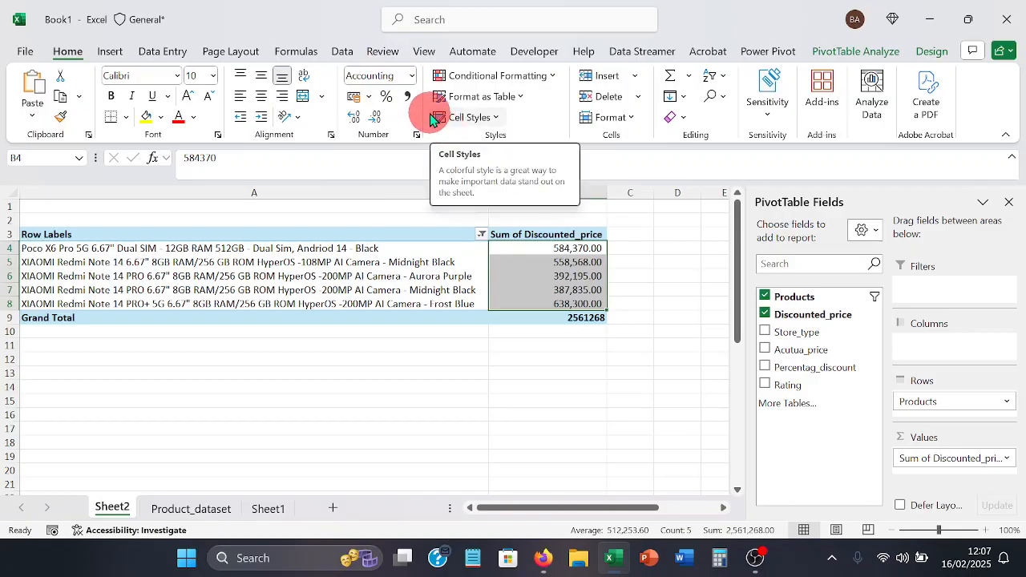
- Format the selected discounted price values as Accounting with the ₦ Edo symbol and 0 decimal places
click(373, 95)
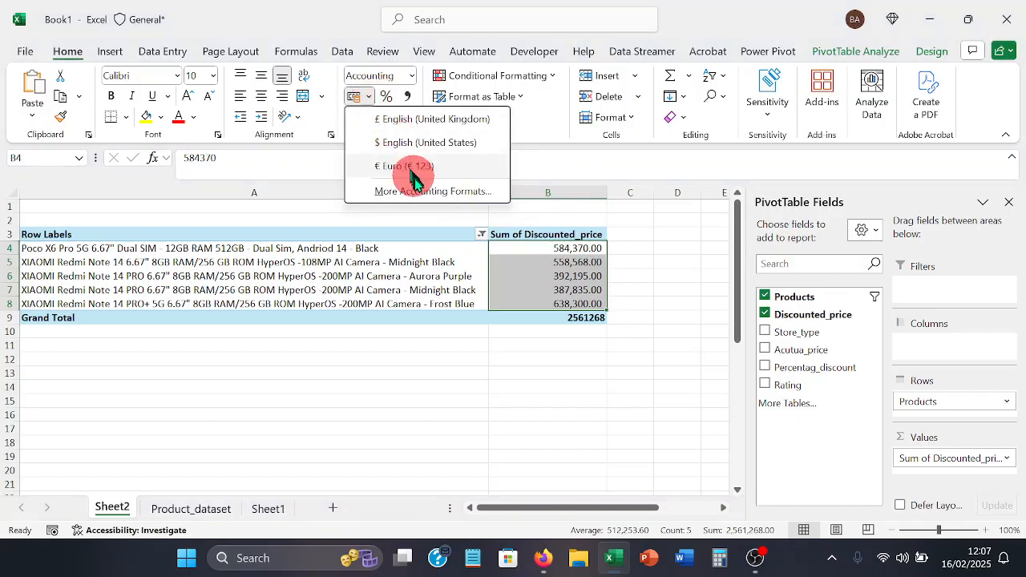
click(425, 193)
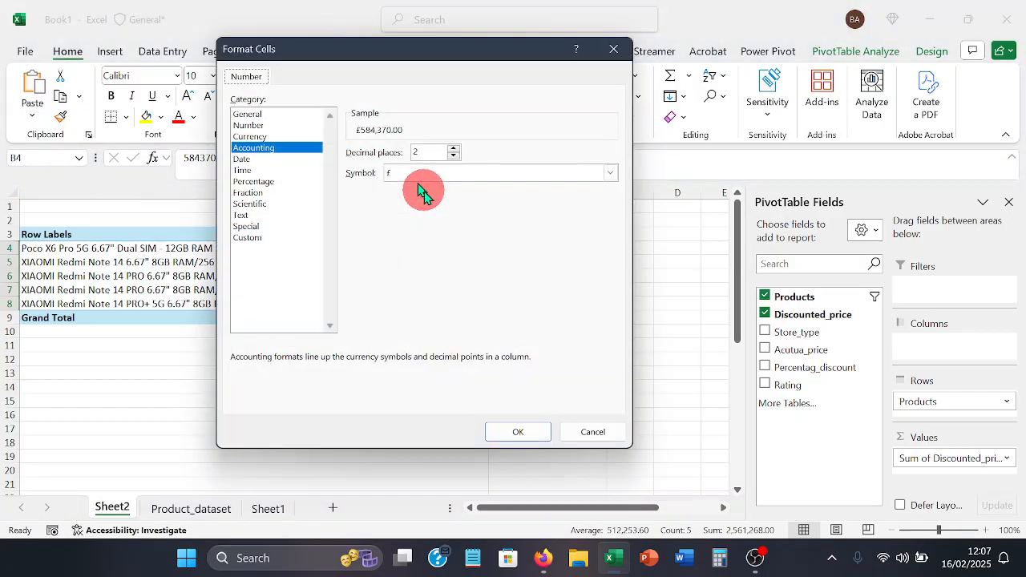
click(612, 173)
scroll(562, 241, down, 6)
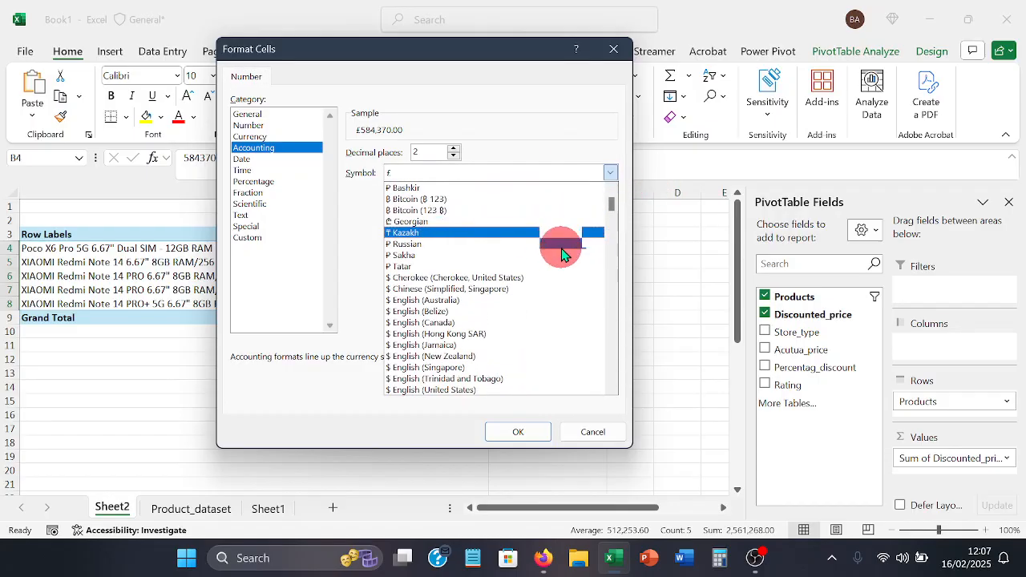
scroll(565, 245, down, 5)
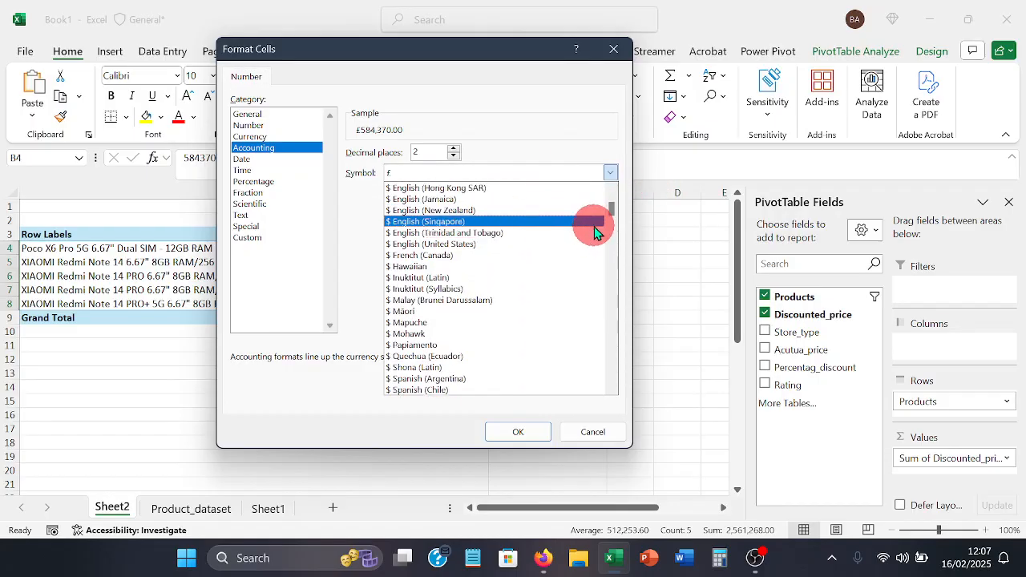
scroll(597, 233, down, 4)
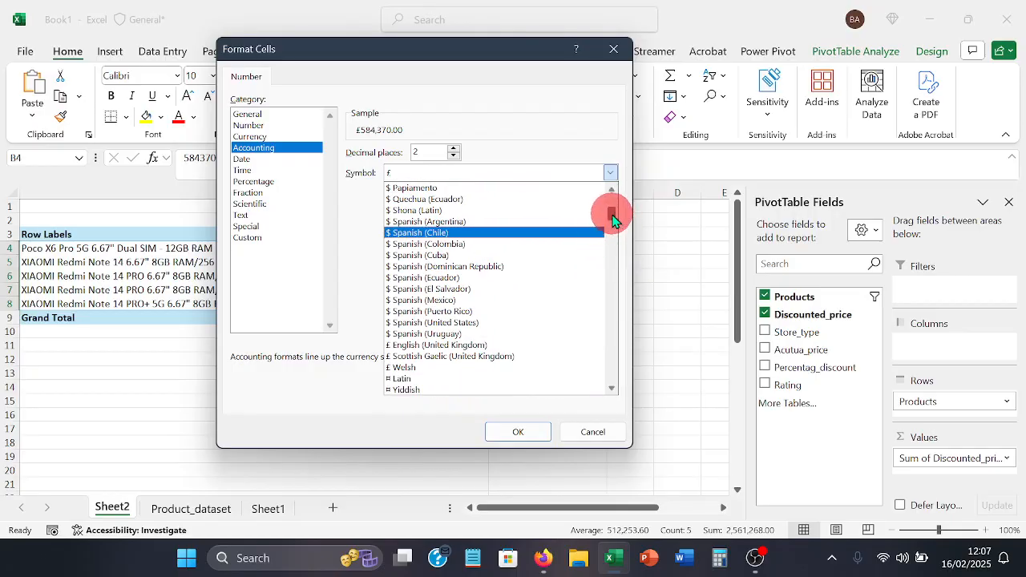
mouse_move(612, 217)
mouse_down()
mouse_move(614, 255)
mouse_move(613, 222)
mouse_up()
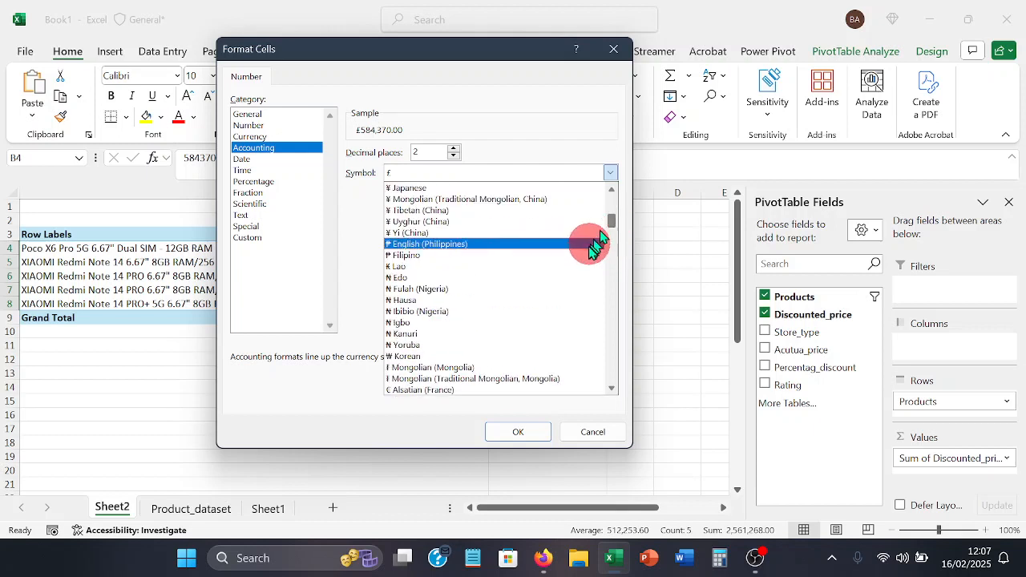
click(548, 279)
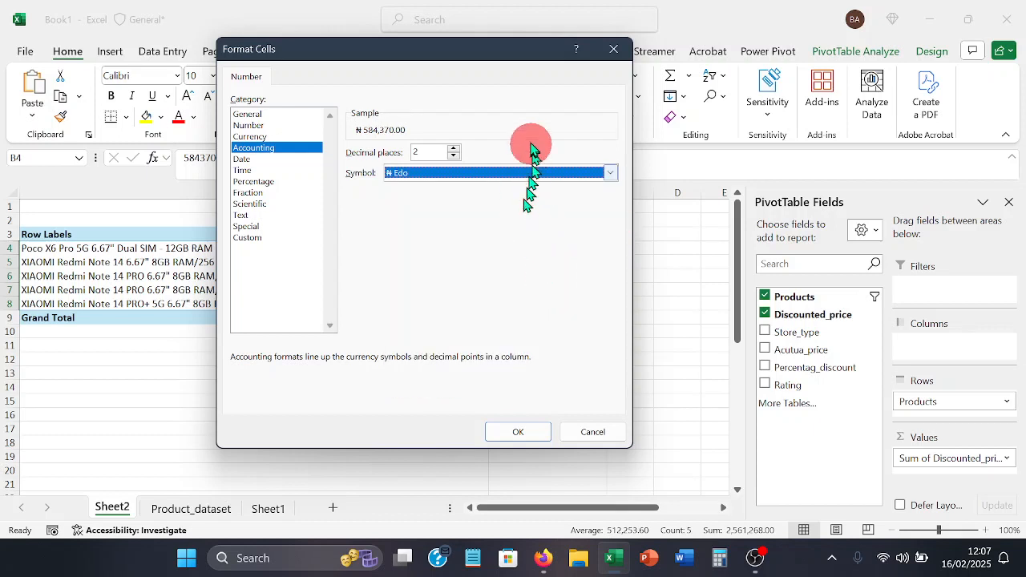
drag(461, 51, 264, 38)
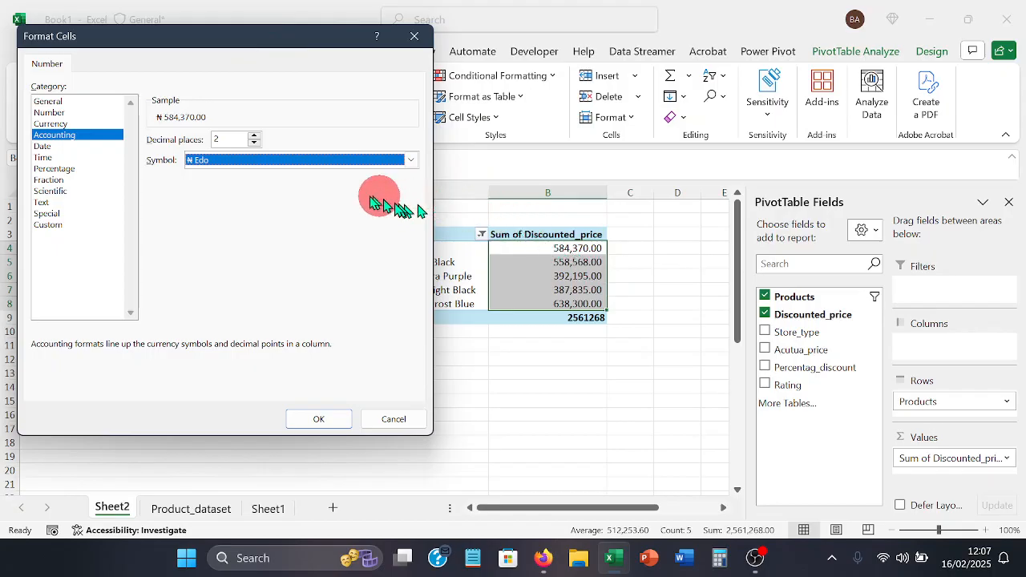
click(254, 143)
click(255, 144)
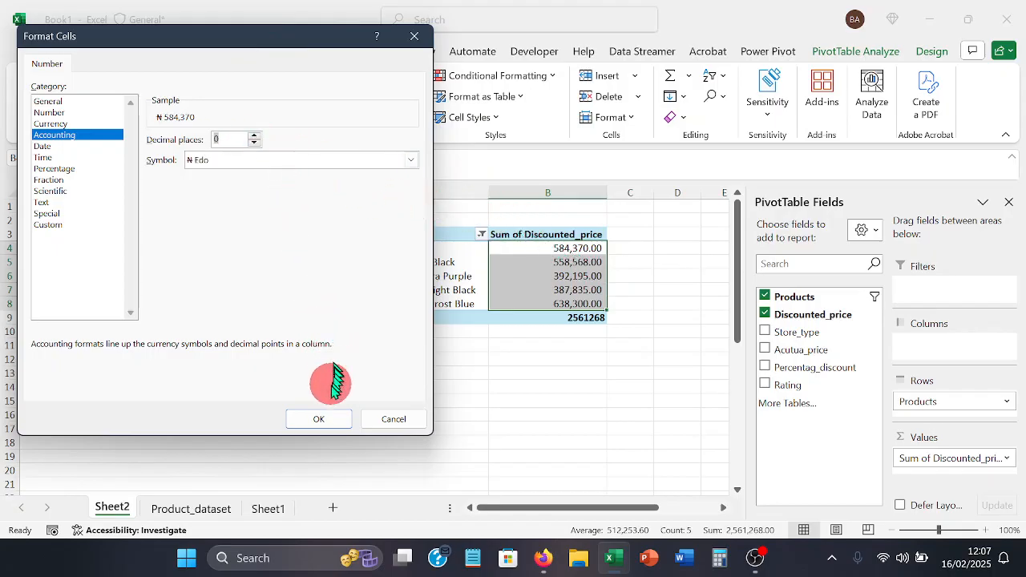
click(325, 419)
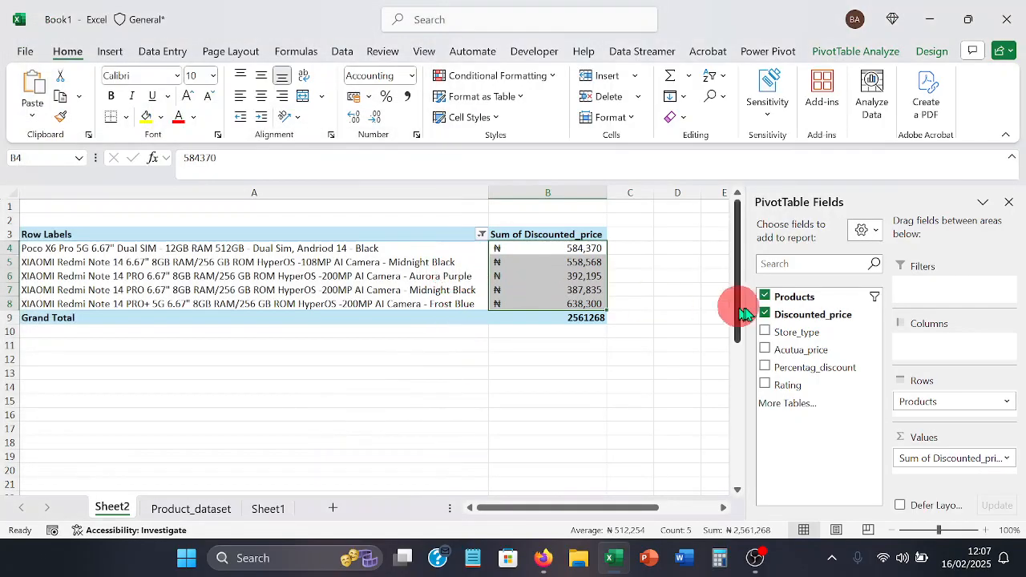
- Sort the PivotTable's products by Sum of Discounted_price from largest to smallest
click(595, 273)
right_click(581, 273)
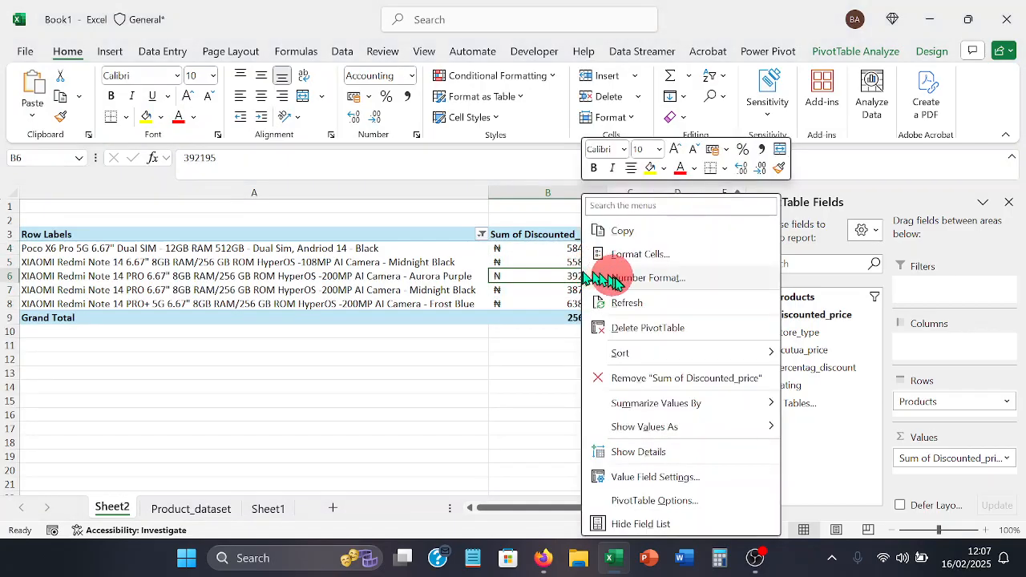
mouse_move(717, 362)
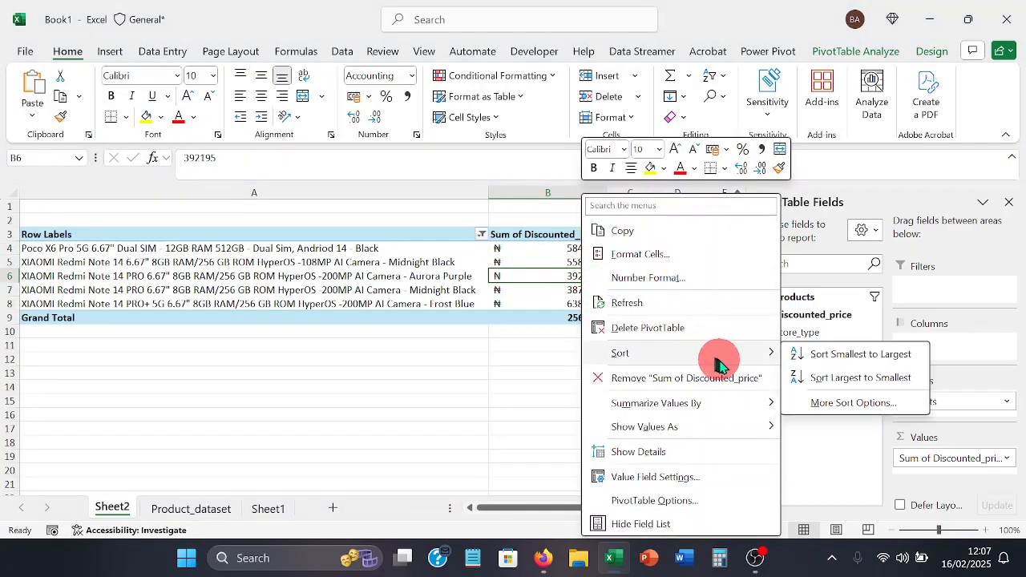
click(834, 377)
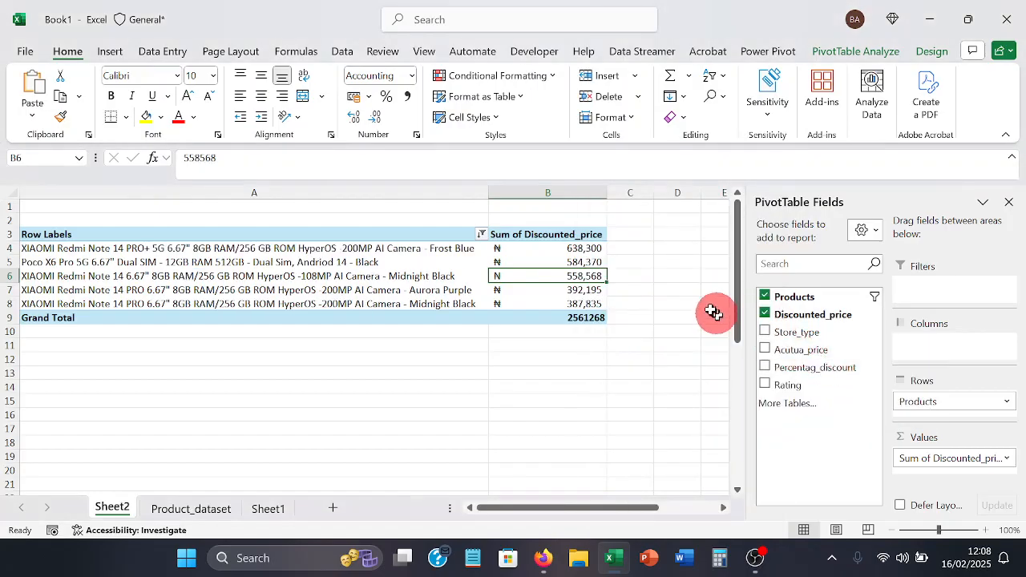
- Dismiss the PivotTable Fields pane, keeping the highest discounted price cell in the PivotTable selected
click(619, 252)
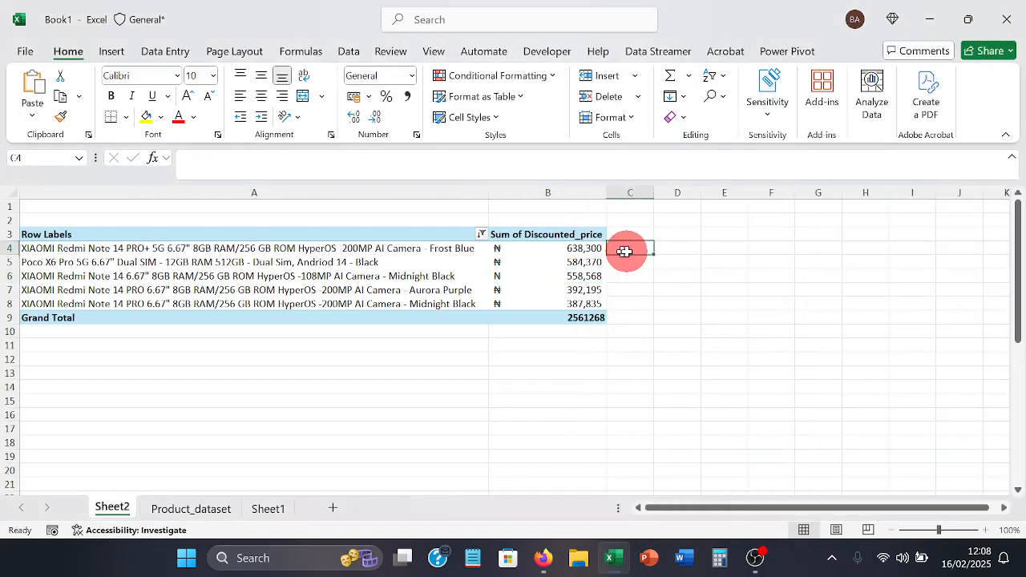
click(591, 250)
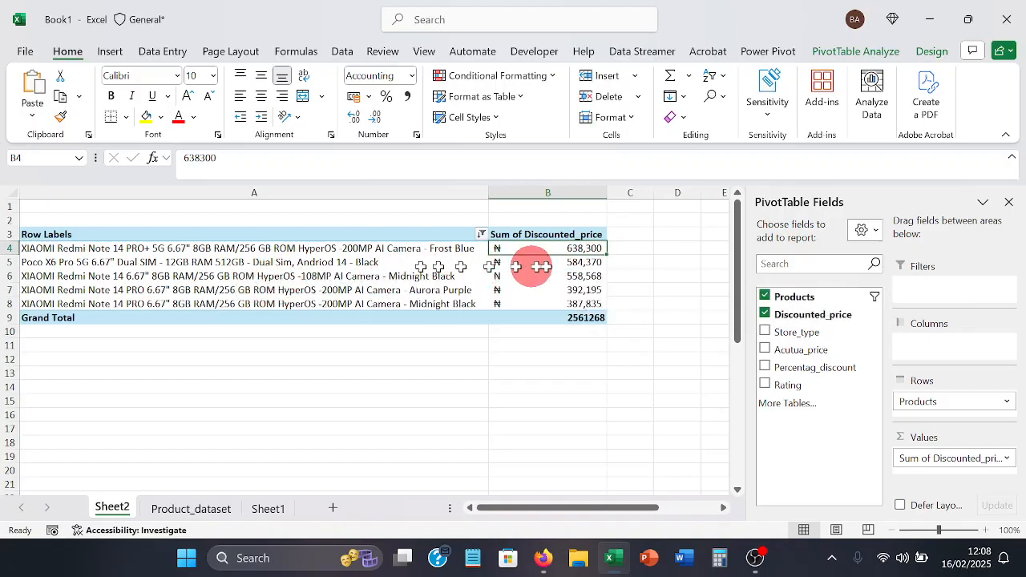
click(1008, 202)
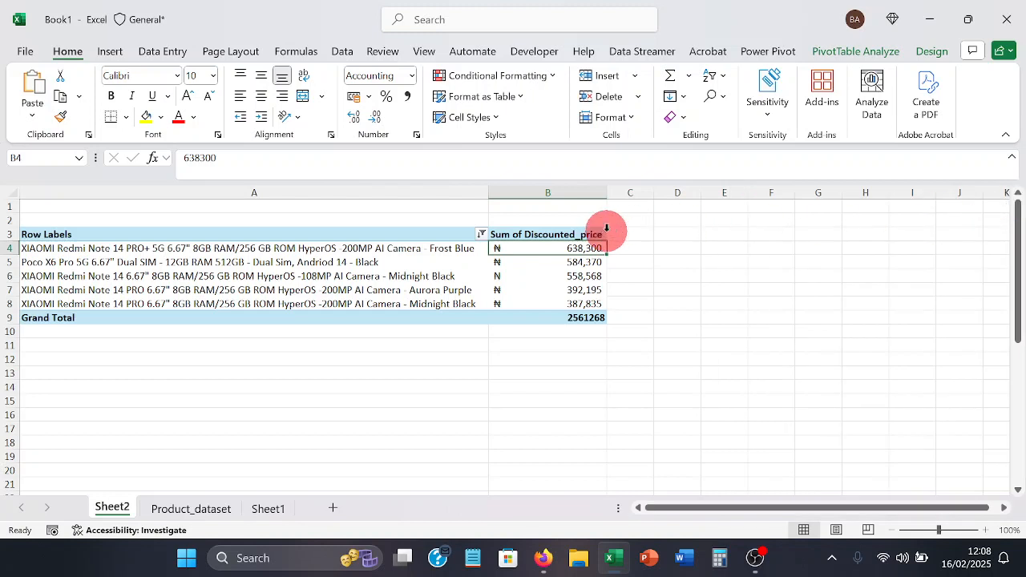